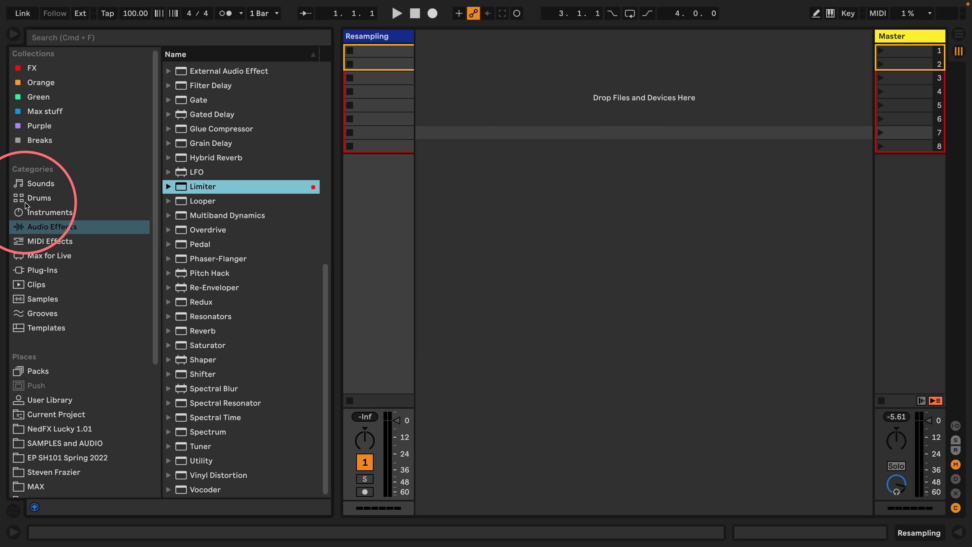
- Create a track with an empty Drum Rack and load the Operator instrument onto its D#1 pad
{"action": "left_click", "coordinate": [36, 198]}
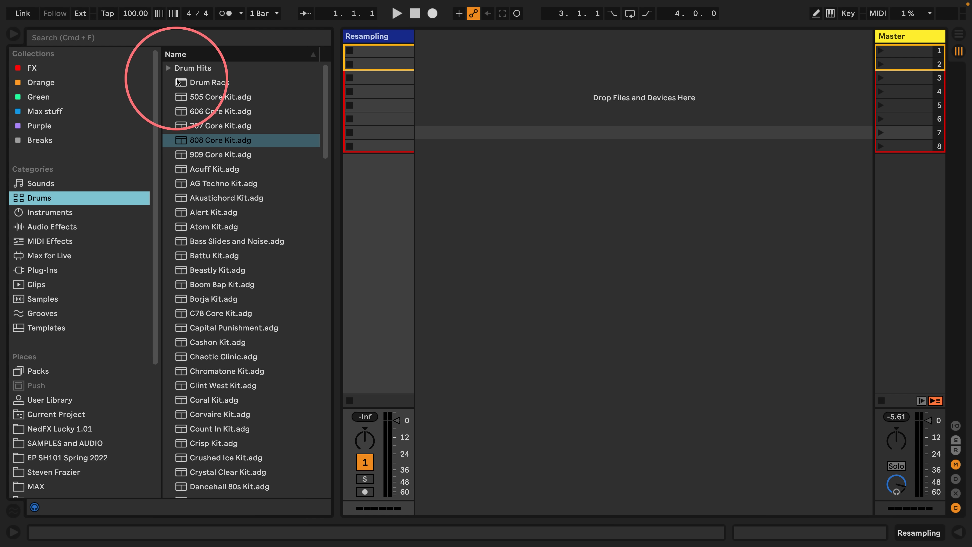
{"action": "left_click_drag", "start_coordinate": [199, 82], "coordinate": [455, 83]}
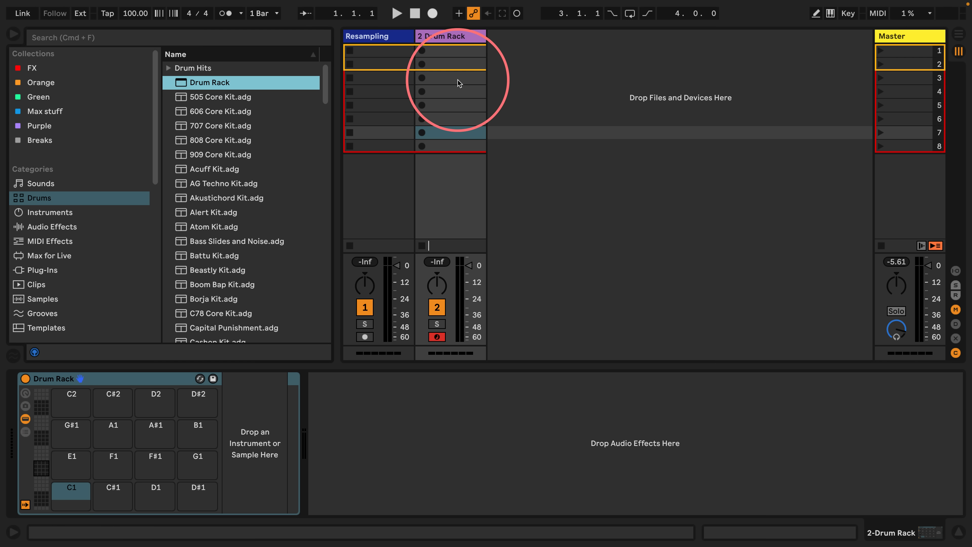
{"action": "left_click", "coordinate": [44, 213]}
{"action": "left_click_drag", "start_coordinate": [181, 248], "coordinate": [199, 494]}
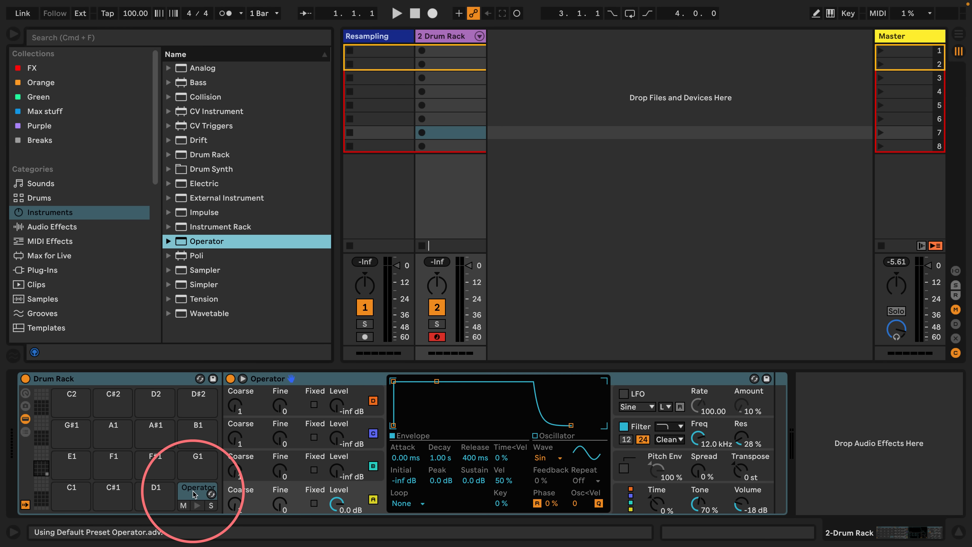
- Set the Operator's oscillator waveform to looped white noise, NoW
{"action": "left_click", "coordinate": [546, 458]}
{"action": "left_click", "coordinate": [561, 435]}
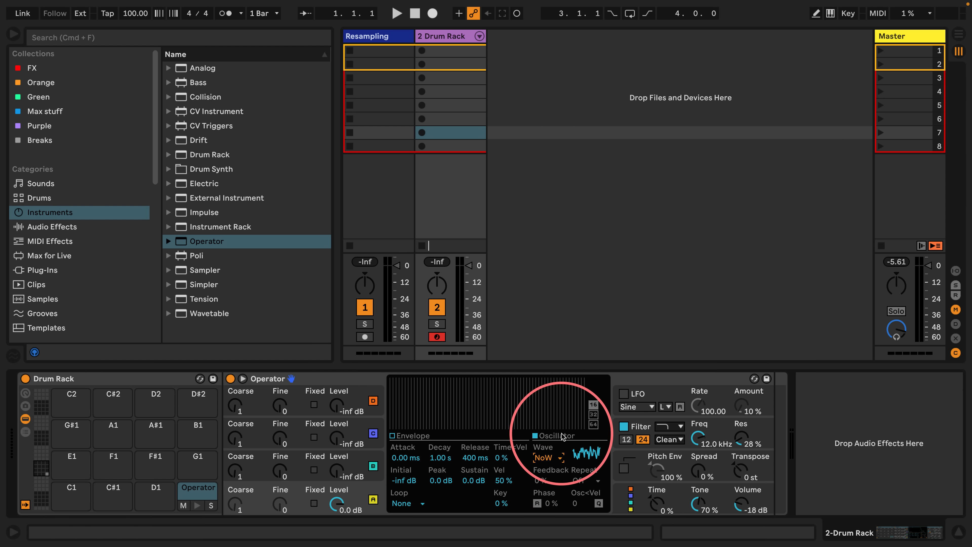
- Create a one-bar MIDI clip in the Drum Rack track's first slot and fill it with sixteen sixteenth-note D#1 hits
{"action": "left_click", "coordinate": [441, 50]}
{"action": "double_click", "coordinate": [440, 49]}
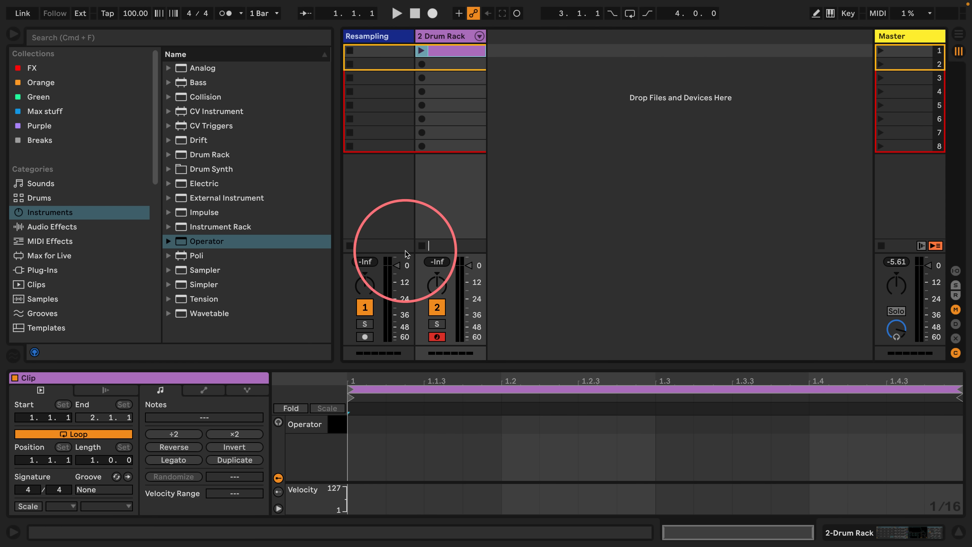
{"action": "key", "text": "b"}
{"action": "left_click", "coordinate": [366, 424]}
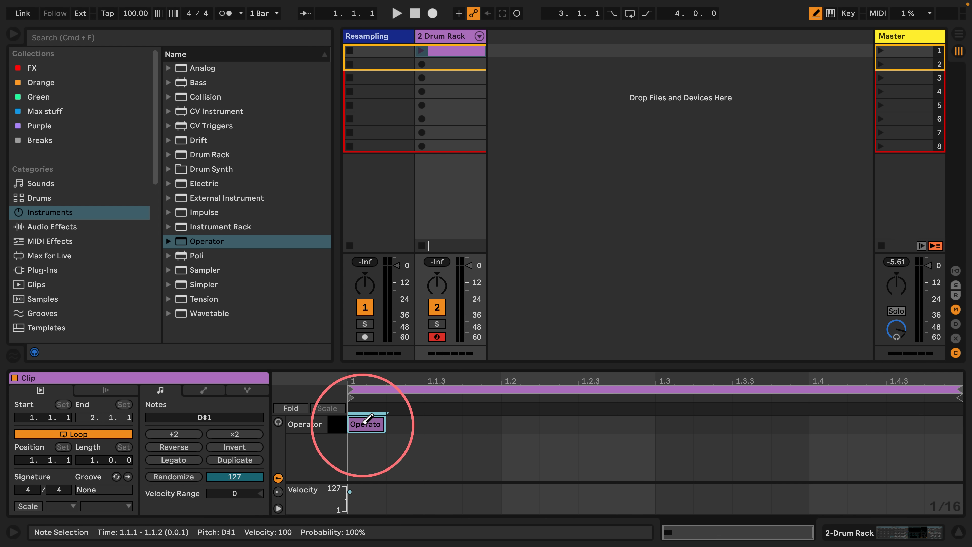
{"action": "left_click_drag", "start_coordinate": [403, 424], "coordinate": [934, 423]}
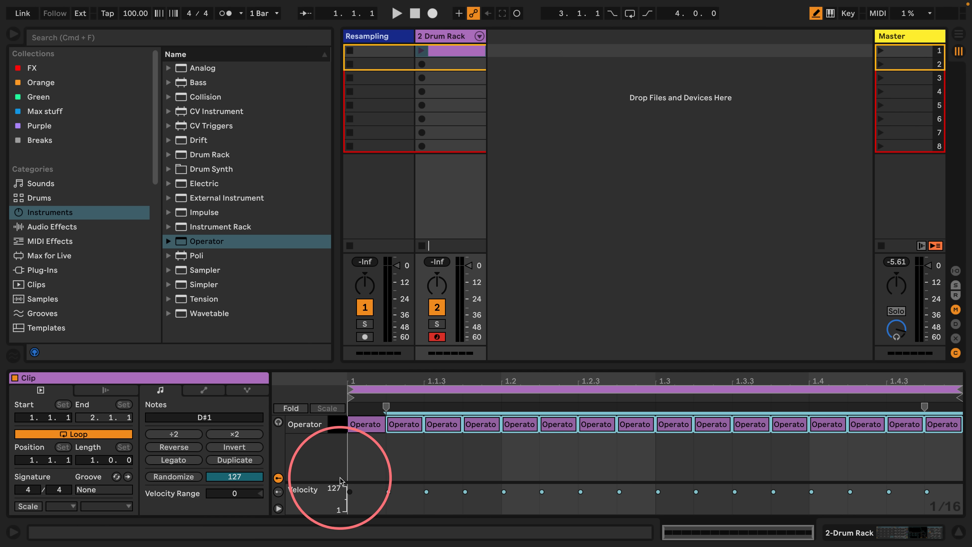
- Enlarge the clip editor and audition the sixteenth-note noise pattern
{"action": "left_click_drag", "start_coordinate": [326, 364], "coordinate": [325, 298]}
{"action": "left_click", "coordinate": [421, 50]}
{"action": "key", "text": "space"}
- Shape the Operator's amplitude envelope with a decay of about 65.7 ms and sustain at -inf dB, and audition it
{"action": "left_click", "coordinate": [849, 533]}
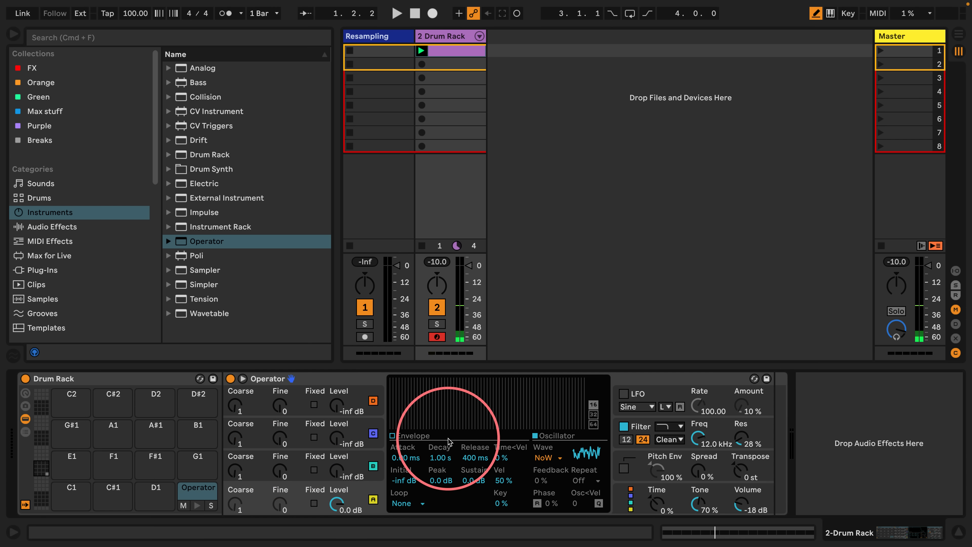
{"action": "left_click", "coordinate": [392, 437]}
{"action": "left_click_drag", "start_coordinate": [437, 381], "coordinate": [420, 425]}
{"action": "key", "text": "space"}
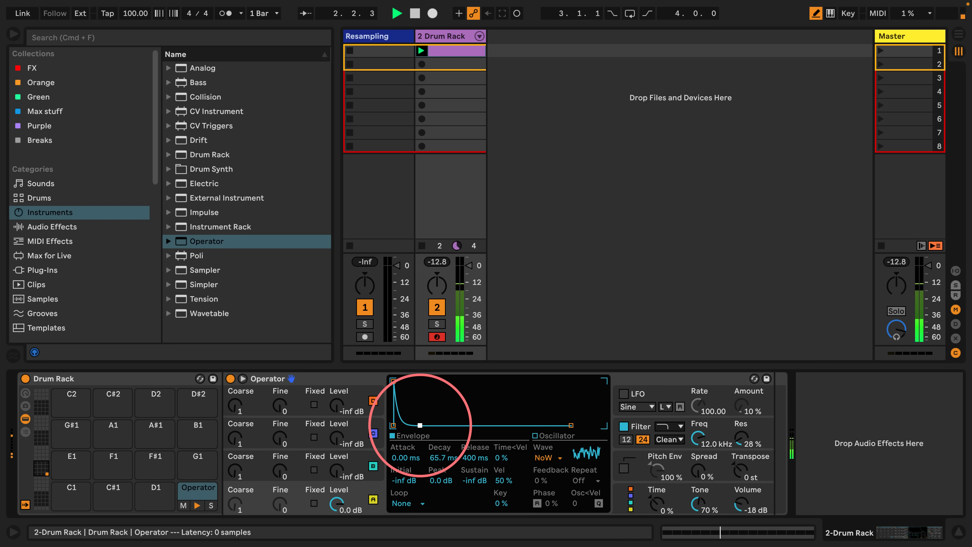
{"action": "key", "text": "space"}
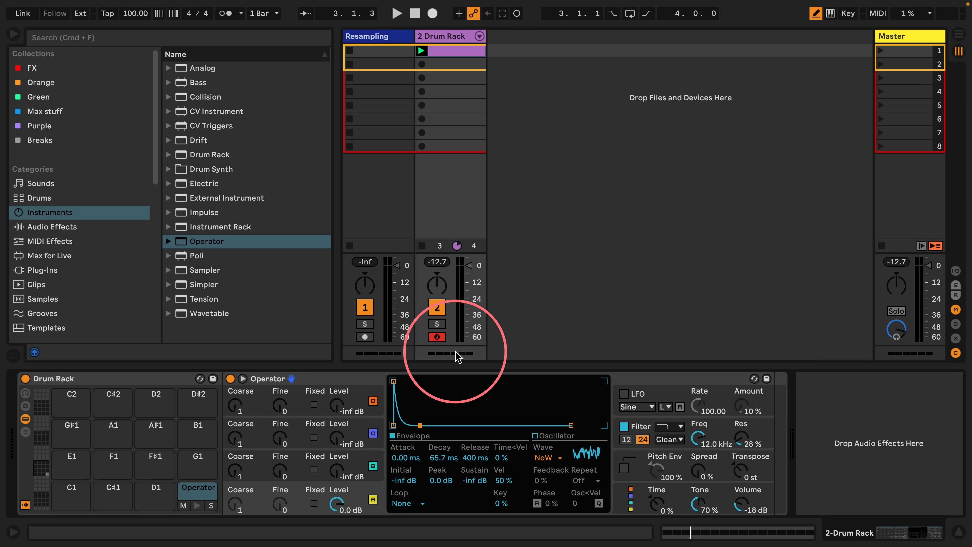
- Draw varied velocities between about 25 and 83 for every note after the first, and play the clip
{"action": "double_click", "coordinate": [448, 52]}
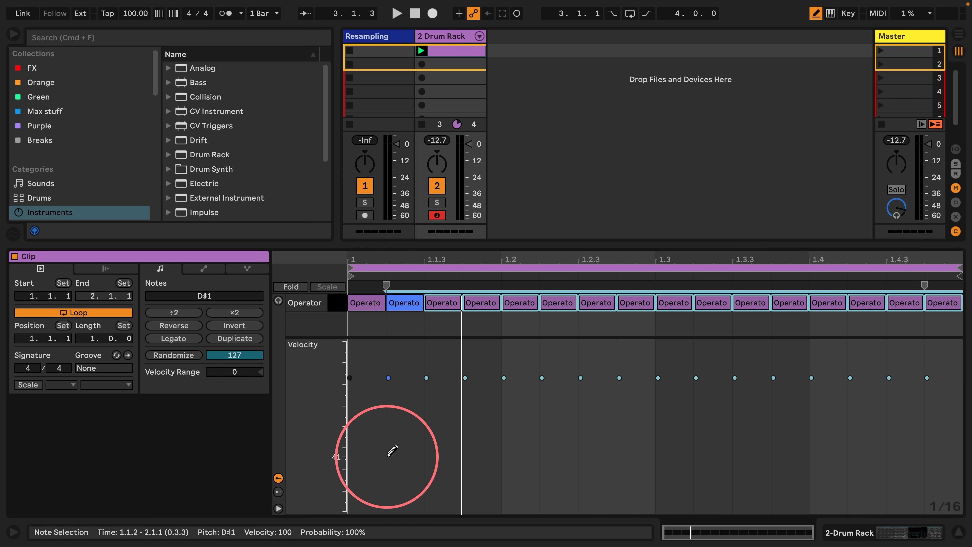
{"action": "mouse_move", "coordinate": [387, 475]}
{"action": "left_mouse_down"}
{"action": "mouse_move", "coordinate": [633, 407]}
{"action": "mouse_move", "coordinate": [852, 397]}
{"action": "mouse_move", "coordinate": [927, 445]}
{"action": "mouse_move", "coordinate": [805, 348]}
{"action": "mouse_move", "coordinate": [712, 404]}
{"action": "left_mouse_up"}
{"action": "key", "text": "space"}
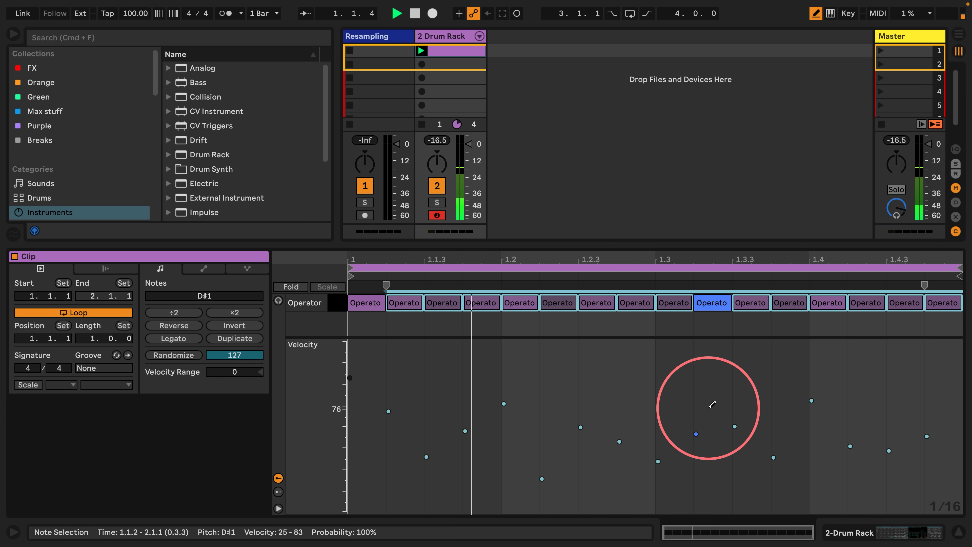
- Raise the Operator envelope's velocity sensitivity, Vel, to 82%
{"action": "left_click", "coordinate": [838, 533]}
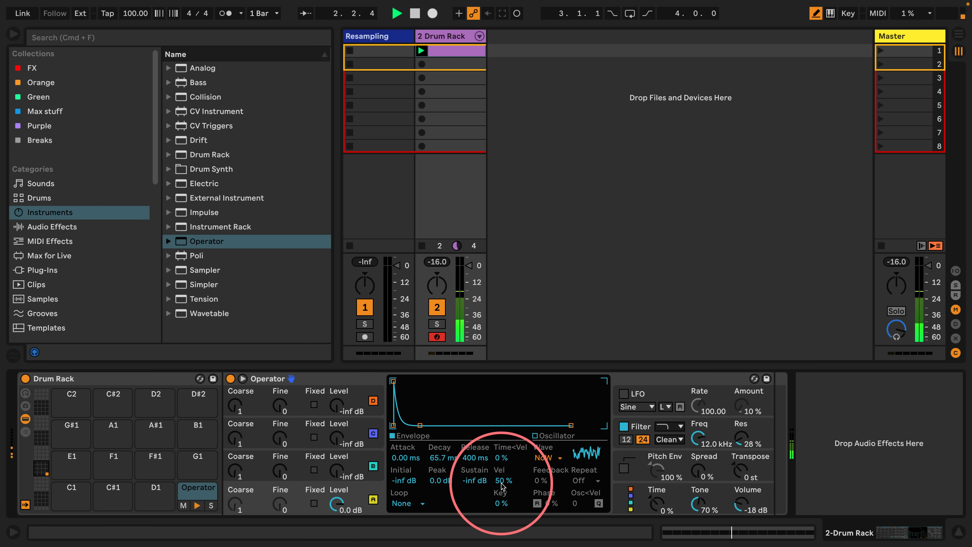
{"action": "left_click_drag", "start_coordinate": [500, 482], "coordinate": [500, 469]}
- Raise the velocity of the clip's first note to about 116
{"action": "double_click", "coordinate": [456, 50]}
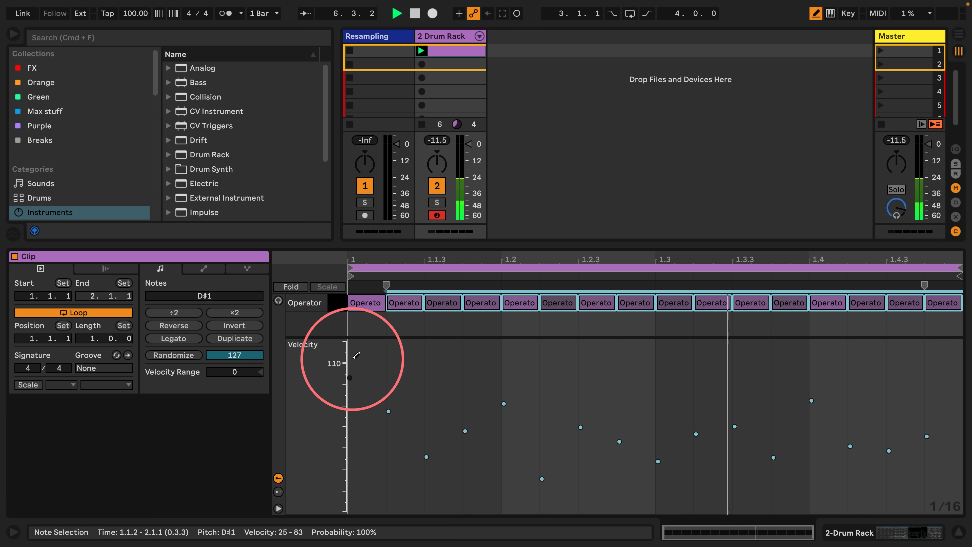
{"action": "left_click", "coordinate": [368, 303]}
{"action": "left_click_drag", "start_coordinate": [357, 380], "coordinate": [350, 356]}
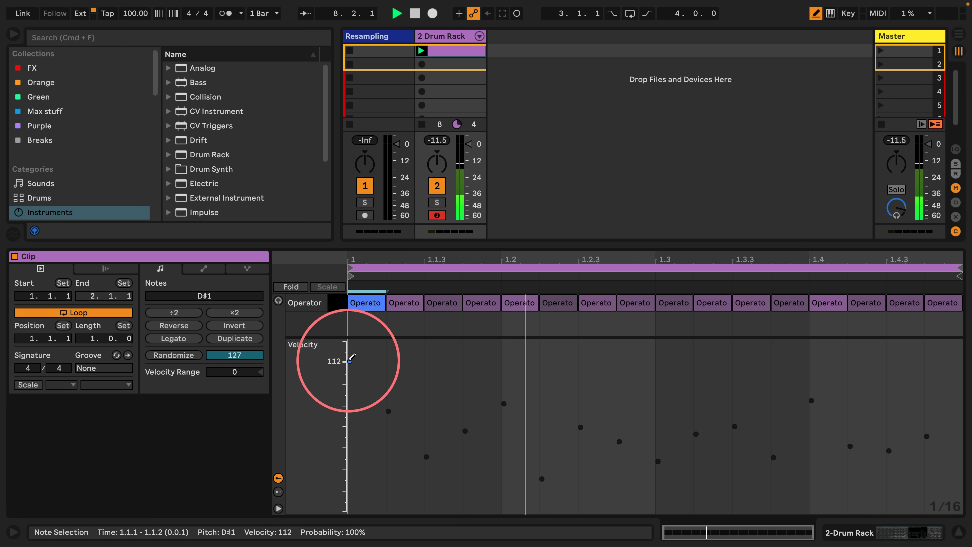
- Select all the notes in the clip and redraw their velocities at low, slightly varied levels
{"action": "key", "text": "b"}
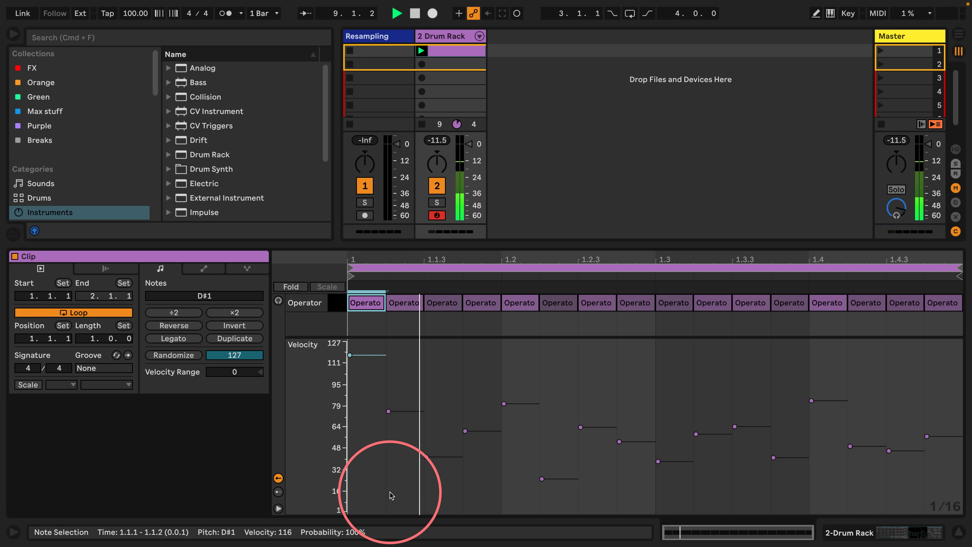
{"action": "left_click_drag", "start_coordinate": [388, 482], "coordinate": [427, 453]}
{"action": "left_click", "coordinate": [398, 471]}
{"action": "left_click_drag", "start_coordinate": [393, 497], "coordinate": [943, 378]}
{"action": "key", "text": "b"}
{"action": "mouse_move", "coordinate": [431, 447]}
{"action": "left_mouse_down"}
{"action": "mouse_move", "coordinate": [516, 491]}
{"action": "mouse_move", "coordinate": [930, 494]}
{"action": "left_mouse_up"}
{"action": "key", "text": "super+a"}
{"action": "left_click_drag", "start_coordinate": [352, 487], "coordinate": [930, 496]}
- Accent the first, sixth, eleventh and fourteenth notes with velocities around 114 to 121, and raise the thirteenth note to a medium velocity
{"action": "left_click", "coordinate": [351, 348]}
{"action": "left_click", "coordinate": [543, 360]}
{"action": "left_click", "coordinate": [736, 359]}
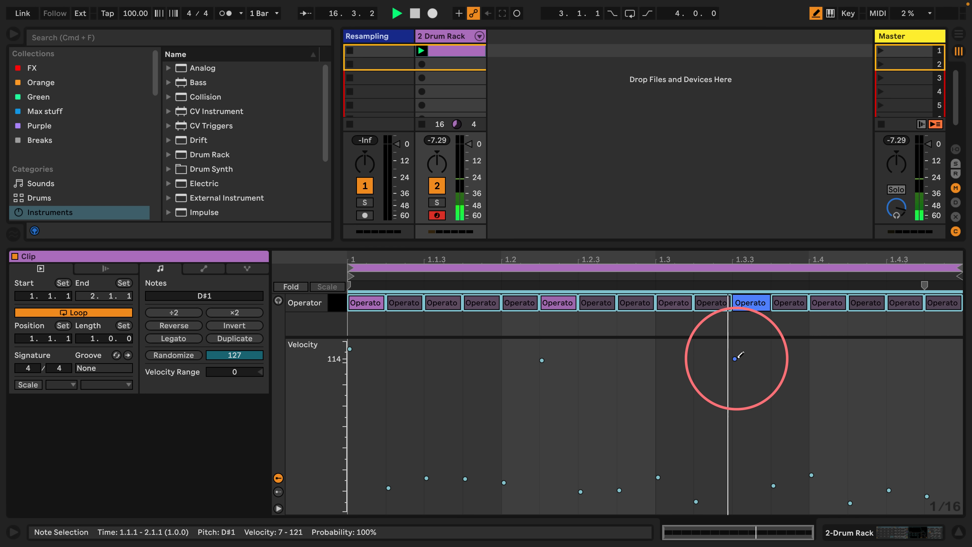
{"action": "left_click", "coordinate": [850, 359]}
{"action": "left_click", "coordinate": [812, 430]}
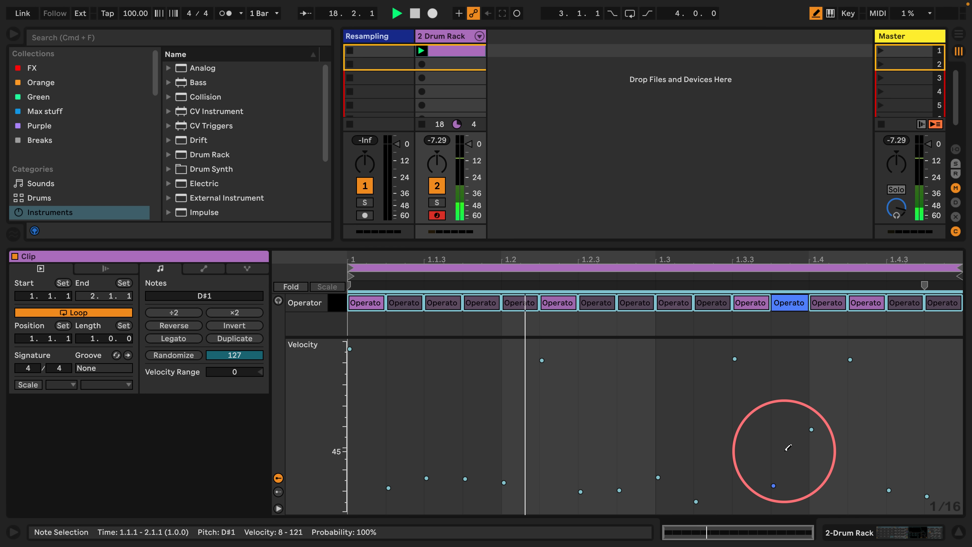
- Assign Velocity to Filter Freq as connection A in the Operator's global modulation settings
{"action": "left_click", "coordinate": [842, 533]}
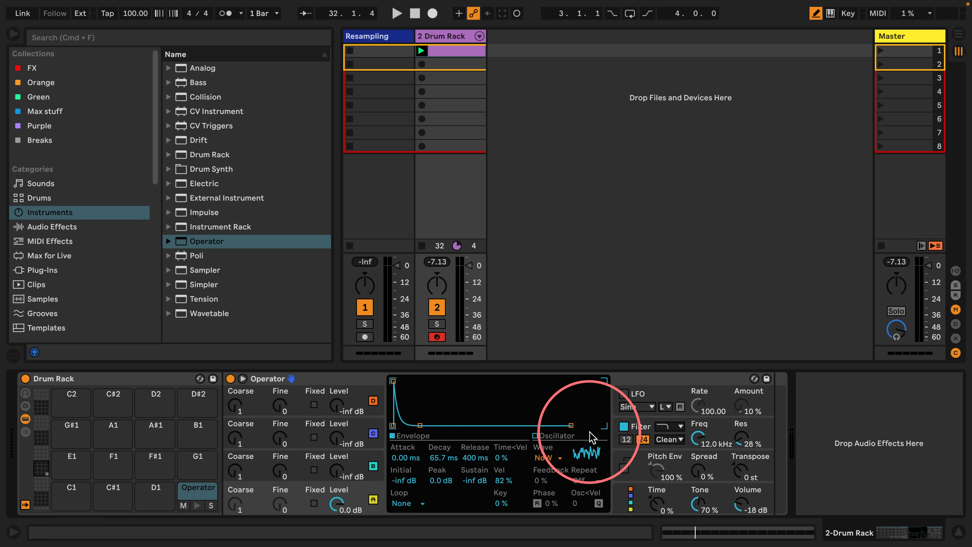
{"action": "left_click", "coordinate": [628, 498]}
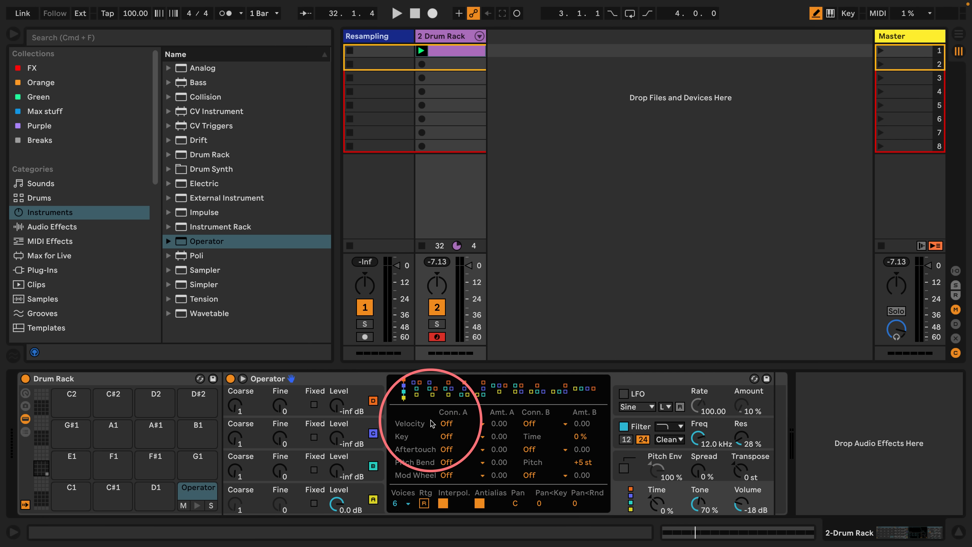
{"action": "left_click", "coordinate": [453, 424]}
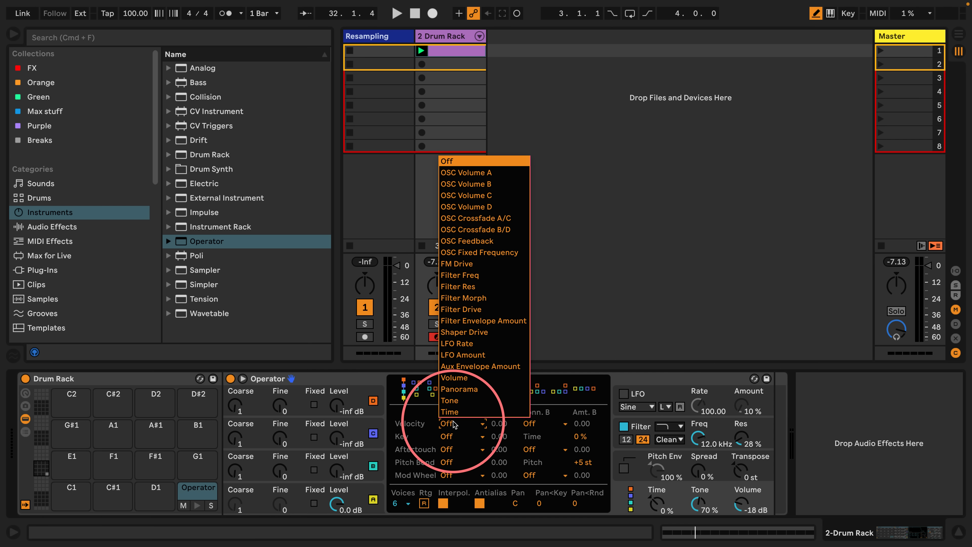
{"action": "left_click", "coordinate": [477, 276]}
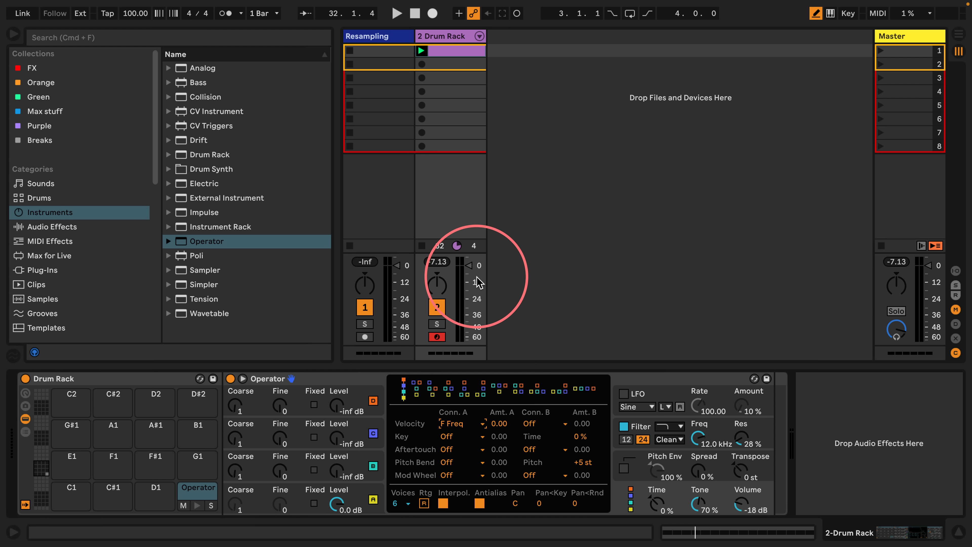
- Set the Operator's filter frequency to about 784 Hz and resonance to 75% while the clip plays
{"action": "key", "text": "space"}
{"action": "left_click_drag", "start_coordinate": [697, 439], "coordinate": [697, 492]}
{"action": "left_click_drag", "start_coordinate": [738, 437], "coordinate": [738, 403]}
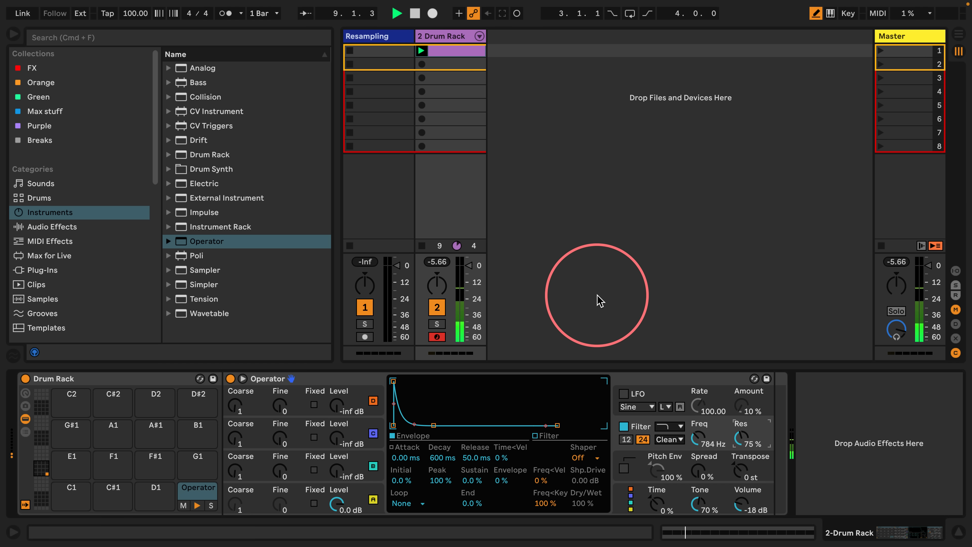
{"action": "double_click", "coordinate": [453, 52]}
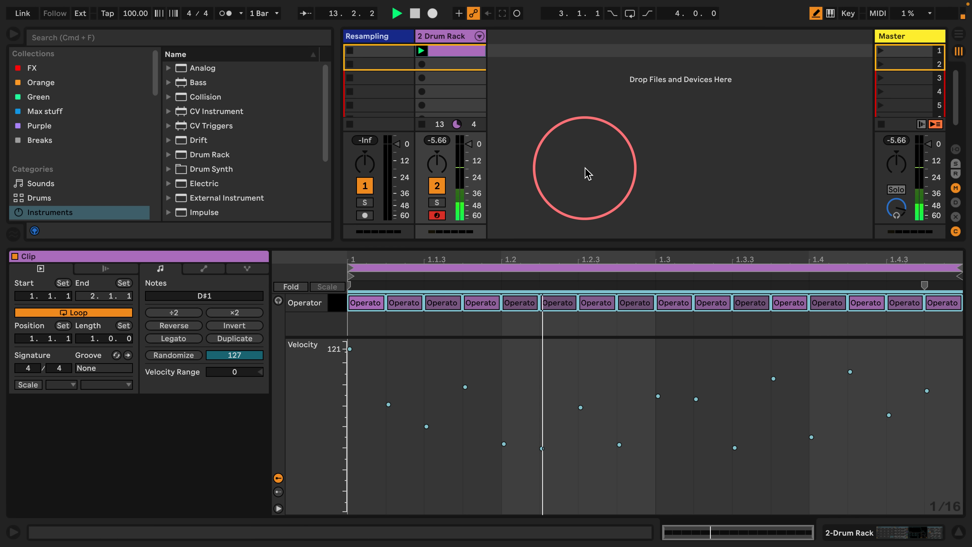
{"action": "left_click", "coordinate": [836, 533]}
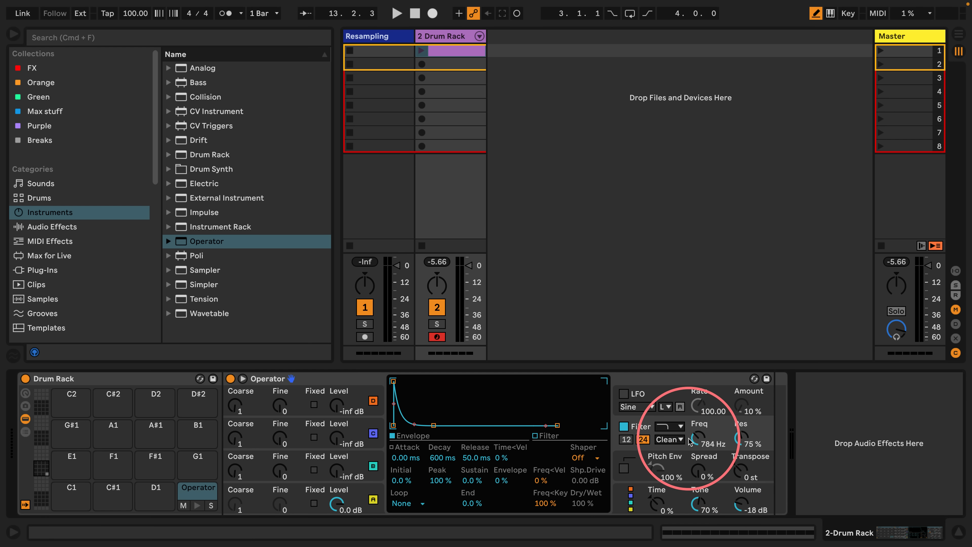
{"action": "right_click", "coordinate": [698, 439]}
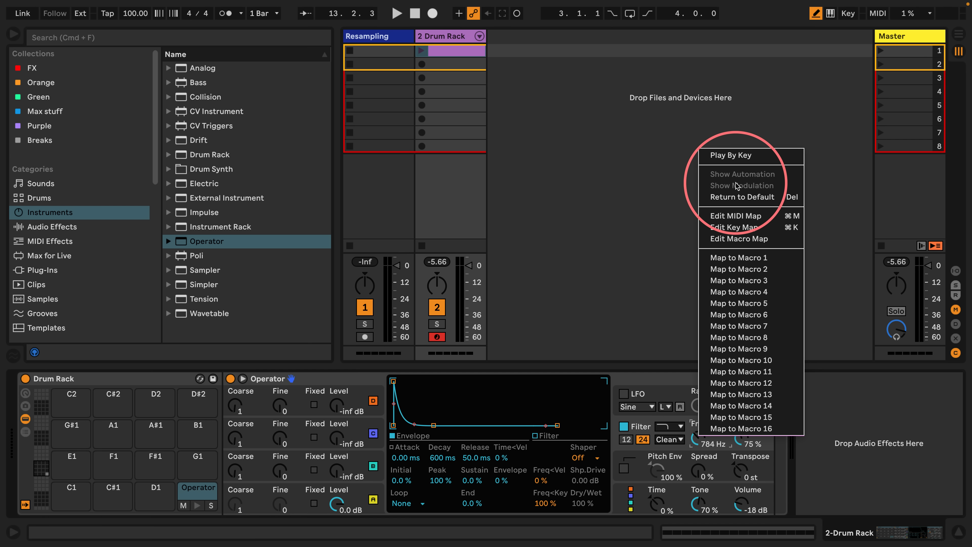
{"action": "left_click", "coordinate": [658, 224]}
{"action": "left_click", "coordinate": [449, 51]}
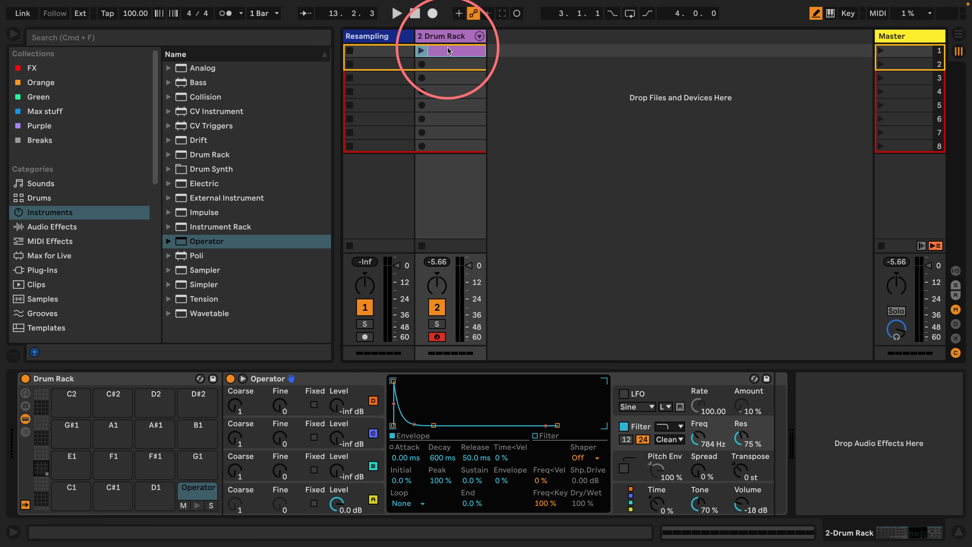
{"action": "right_click", "coordinate": [699, 436]}
{"action": "left_click", "coordinate": [591, 258]}
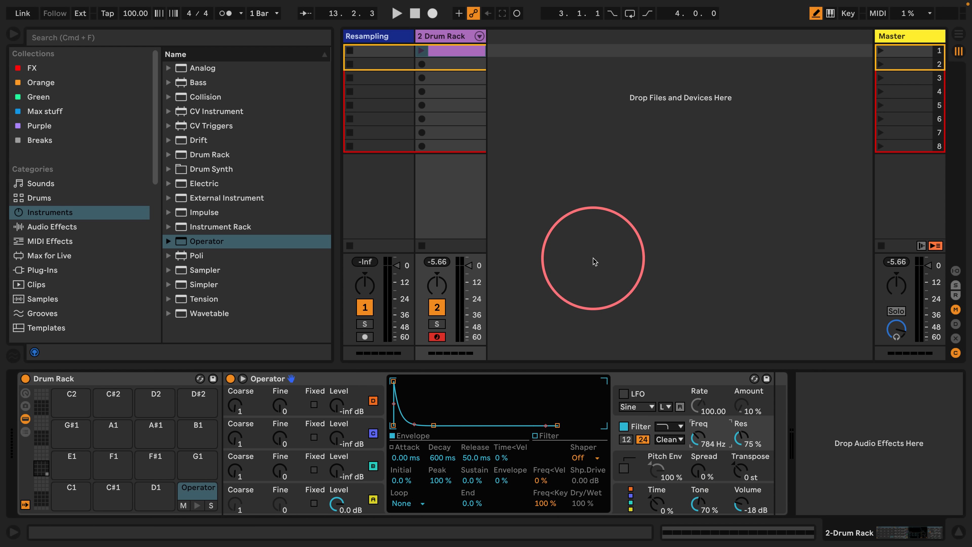
- Draw a stepped sixteenth-note automation envelope for the Operator's Filter Freq across the clip while it plays
{"action": "double_click", "coordinate": [458, 50]}
{"action": "key", "text": "space"}
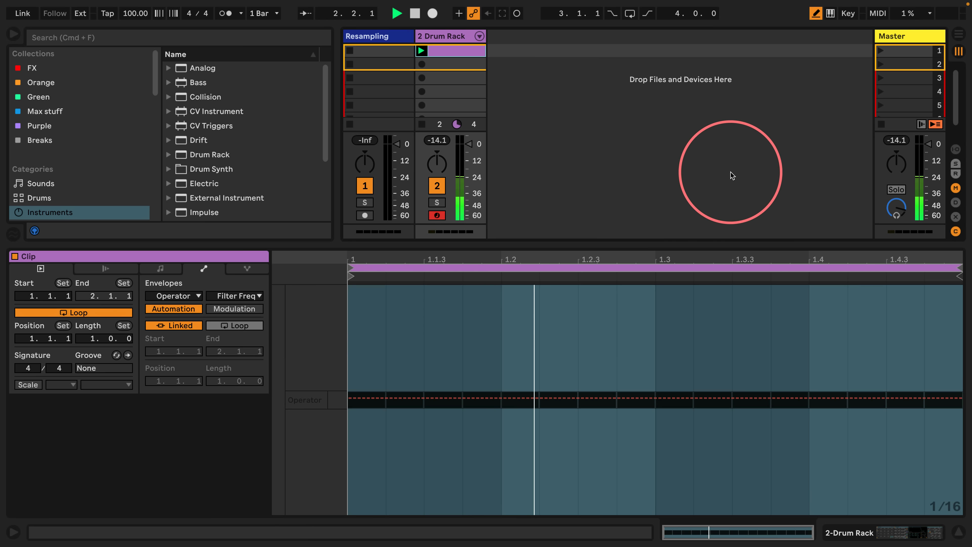
{"action": "mouse_move", "coordinate": [368, 449]}
{"action": "left_mouse_down"}
{"action": "mouse_move", "coordinate": [384, 412]}
{"action": "mouse_move", "coordinate": [698, 359]}
{"action": "mouse_move", "coordinate": [930, 373]}
{"action": "mouse_move", "coordinate": [870, 432]}
{"action": "mouse_move", "coordinate": [833, 426]}
{"action": "mouse_move", "coordinate": [828, 494]}
{"action": "left_mouse_up"}
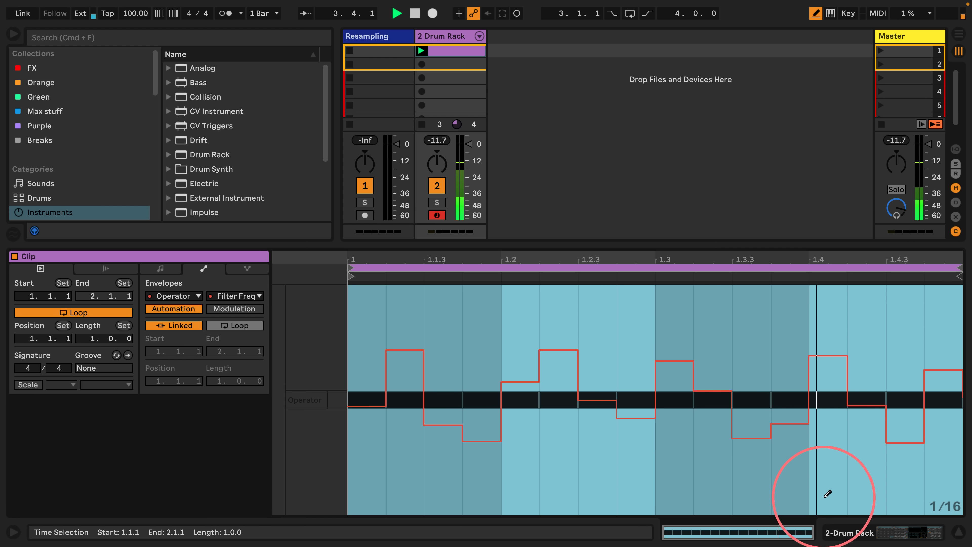
{"action": "left_click", "coordinate": [834, 534]}
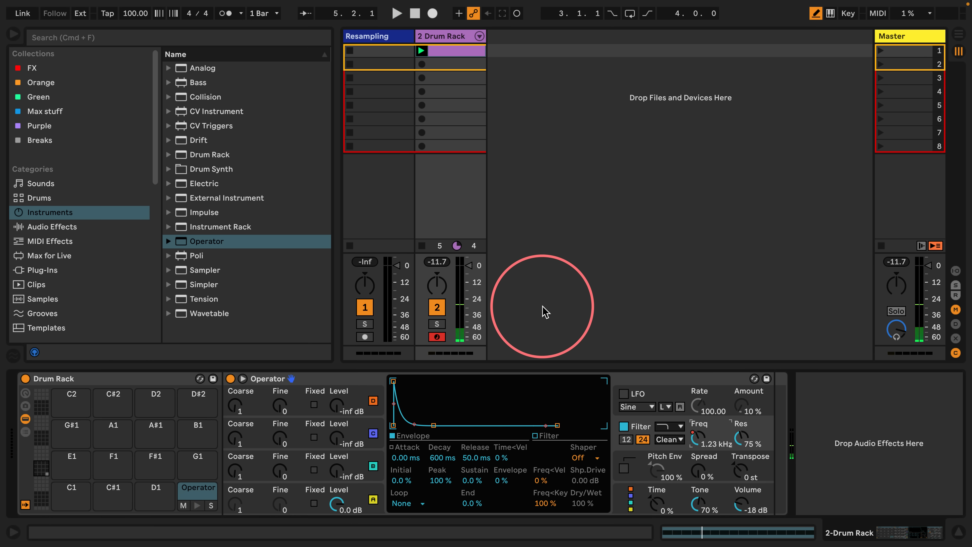
- Return to the clip's notes, shrink the velocity lane and show the Chance lane
{"action": "left_click", "coordinate": [456, 50]}
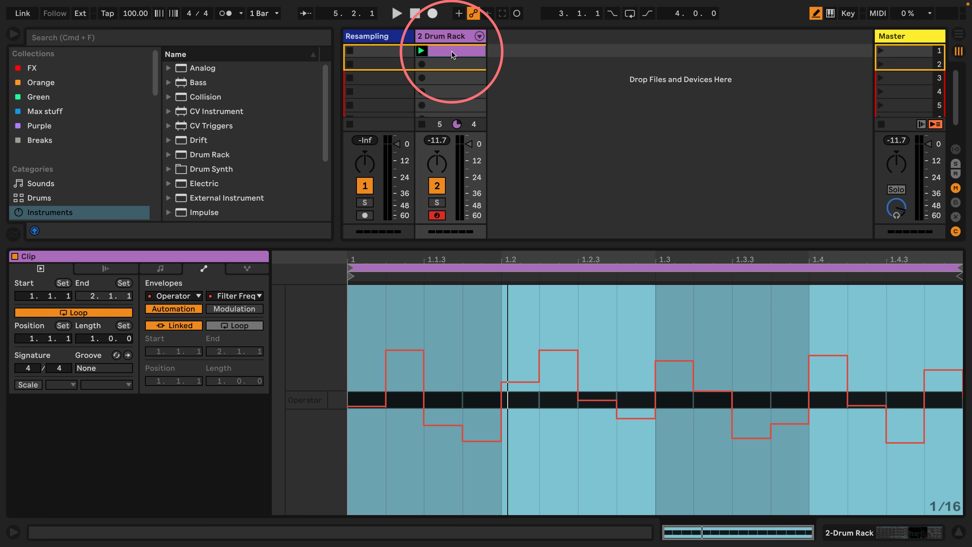
{"action": "left_click", "coordinate": [170, 272]}
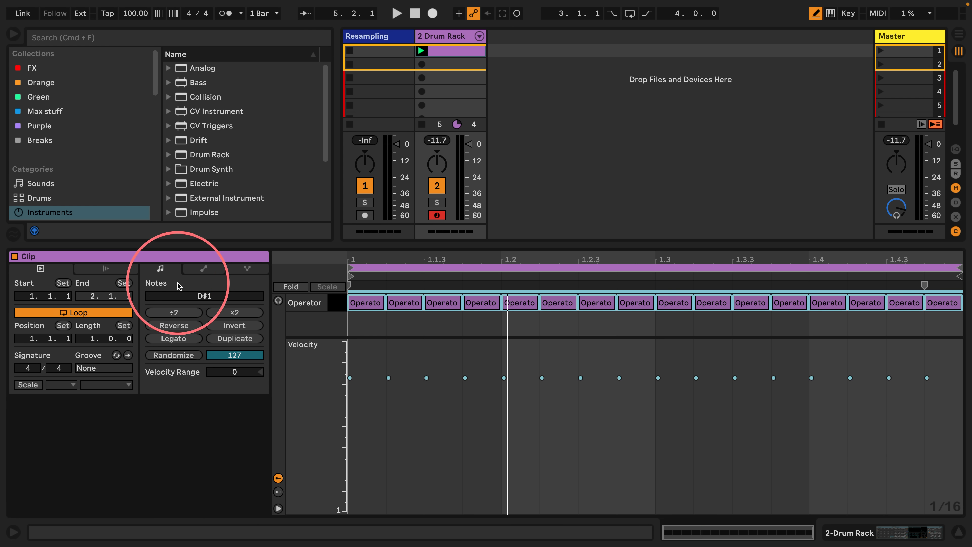
{"action": "left_click_drag", "start_coordinate": [326, 334], "coordinate": [328, 410]}
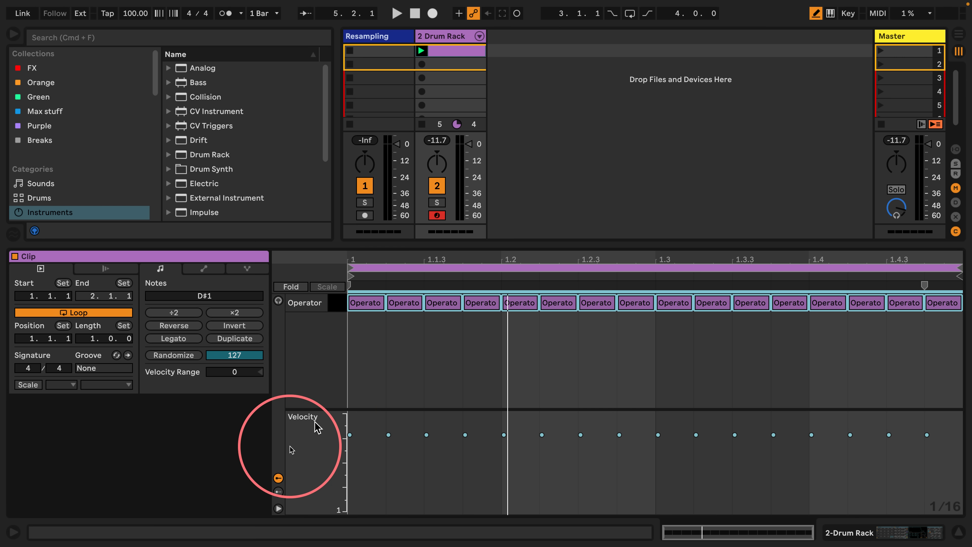
{"action": "left_click", "coordinate": [278, 492]}
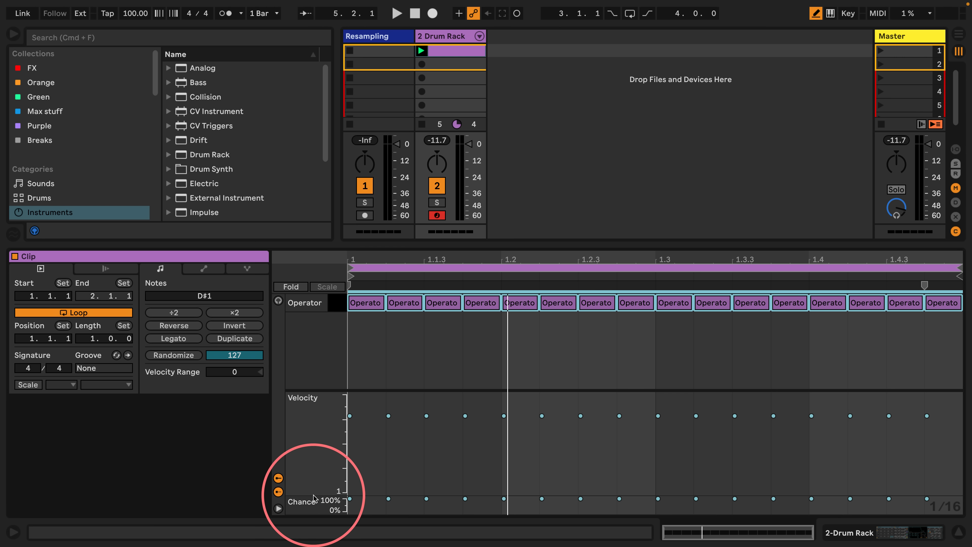
- Enlarge the Chance lane, draw varied chance values across the notes after the first, and start playback
{"action": "left_click_drag", "start_coordinate": [312, 496], "coordinate": [313, 449]}
{"action": "mouse_move", "coordinate": [390, 493]}
{"action": "left_mouse_down"}
{"action": "mouse_move", "coordinate": [430, 479]}
{"action": "mouse_move", "coordinate": [628, 464]}
{"action": "mouse_move", "coordinate": [943, 467]}
{"action": "left_mouse_up"}
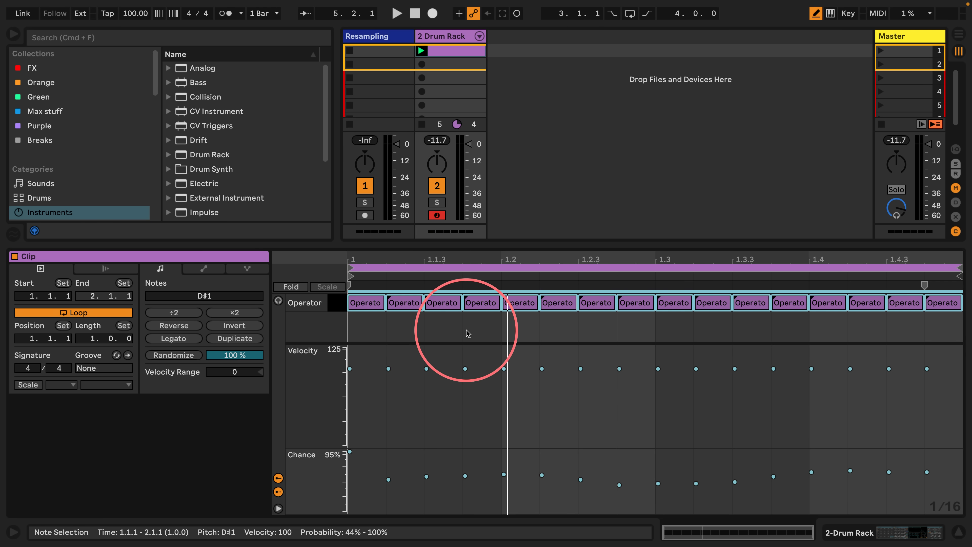
{"action": "key", "text": "space"}
- Lengthen oscillator A's envelope to about 60 s decay and 9.98 s release, and lower the Operator's filter resonance to 34%
{"action": "left_click", "coordinate": [832, 521]}
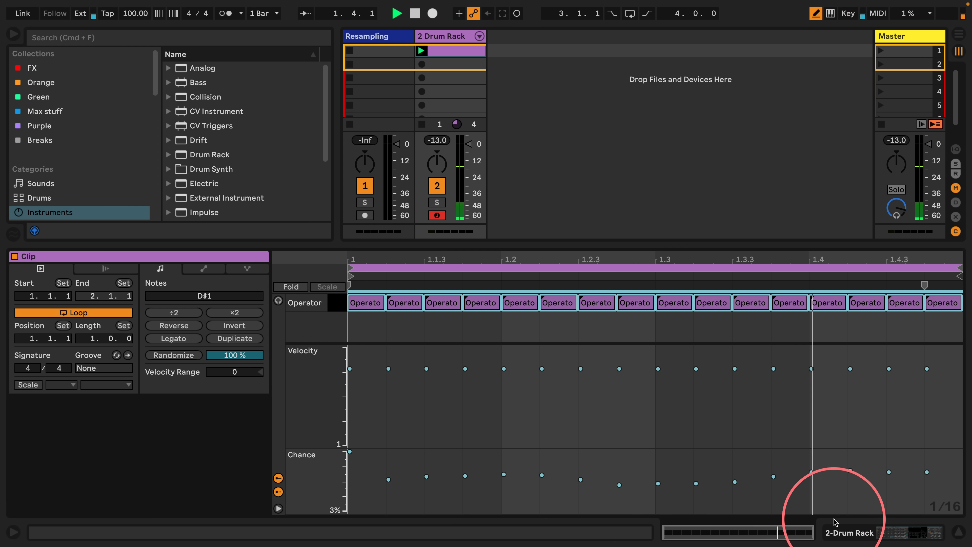
{"action": "left_click", "coordinate": [835, 534]}
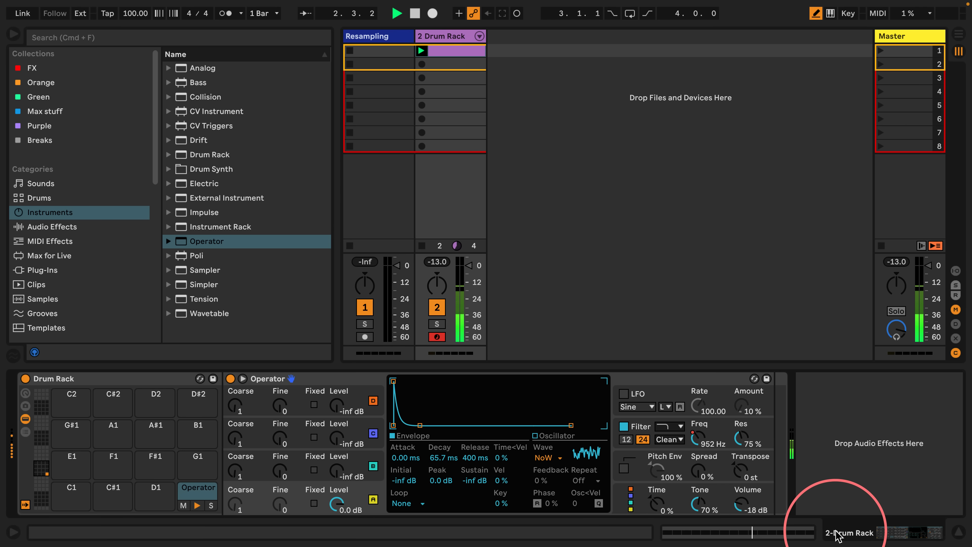
{"action": "left_click_drag", "start_coordinate": [419, 424], "coordinate": [462, 424]}
{"action": "left_click_drag", "start_coordinate": [566, 432], "coordinate": [633, 425]}
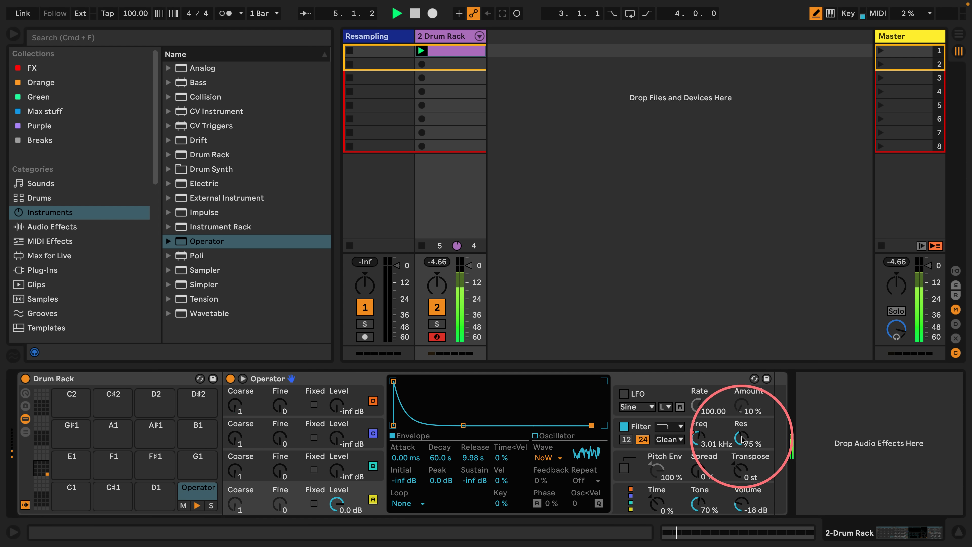
{"action": "left_click", "coordinate": [745, 443]}
{"action": "left_click", "coordinate": [622, 269]}
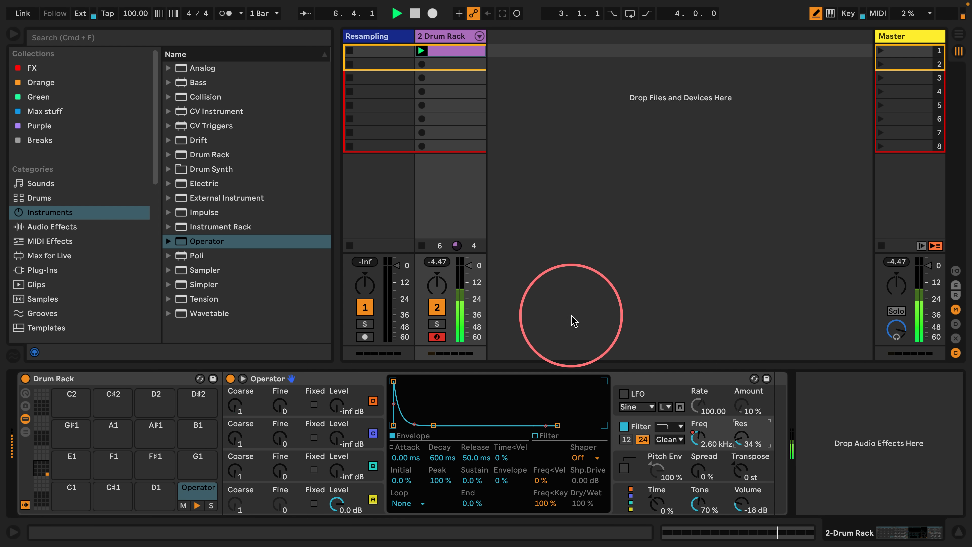
- Shorten oscillator A's envelope to about 152 ms decay and 3.40 s release while the clip plays
{"action": "left_click", "coordinate": [347, 494]}
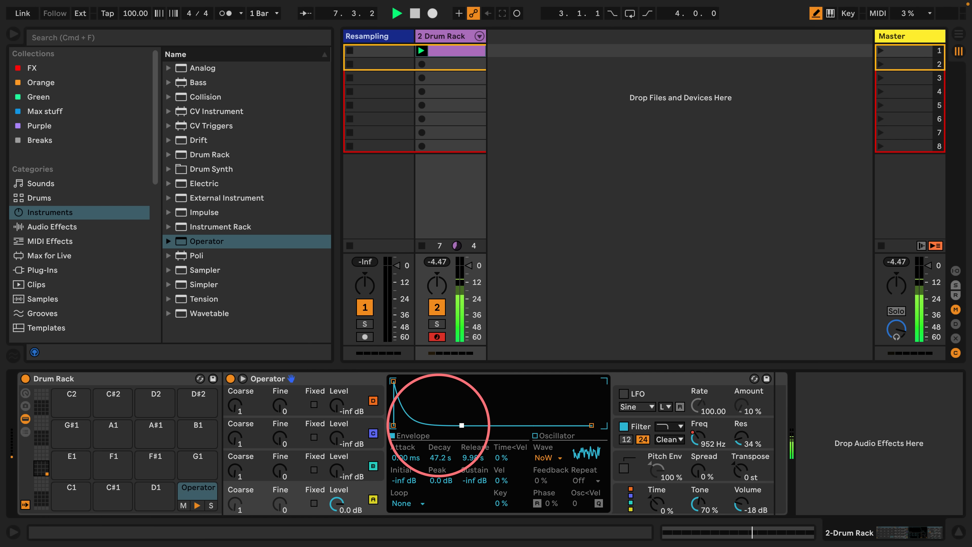
{"action": "mouse_move", "coordinate": [439, 425]}
{"action": "left_mouse_down"}
{"action": "mouse_move", "coordinate": [415, 425]}
{"action": "mouse_move", "coordinate": [425, 425]}
{"action": "left_mouse_up"}
{"action": "left_click_drag", "start_coordinate": [592, 426], "coordinate": [556, 424]}
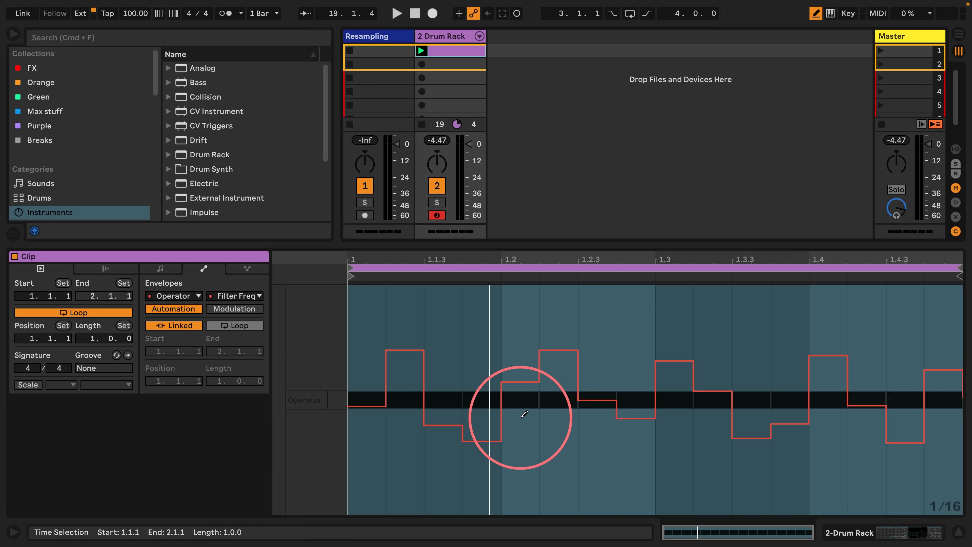
- Turn off draw mode and delete the entire Filter Freq automation envelope from the clip
{"action": "left_click", "coordinate": [520, 412]}
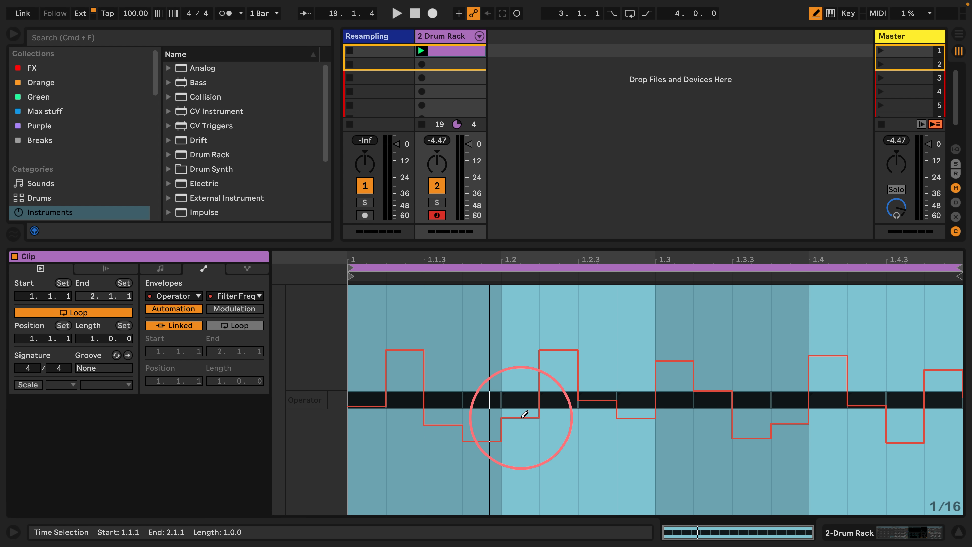
{"action": "key", "text": "b"}
{"action": "left_click", "coordinate": [551, 390]}
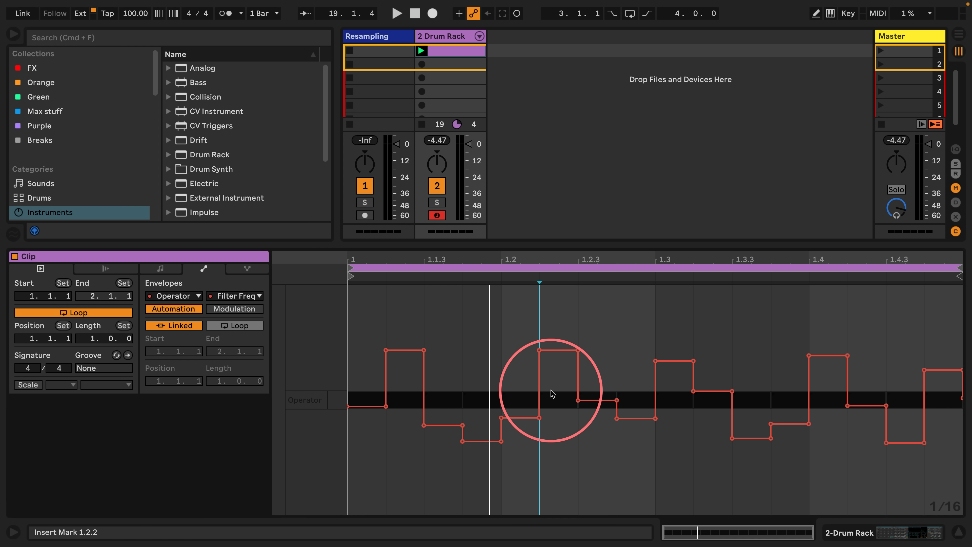
{"action": "key", "text": "super+a"}
{"action": "key", "text": "Delete"}
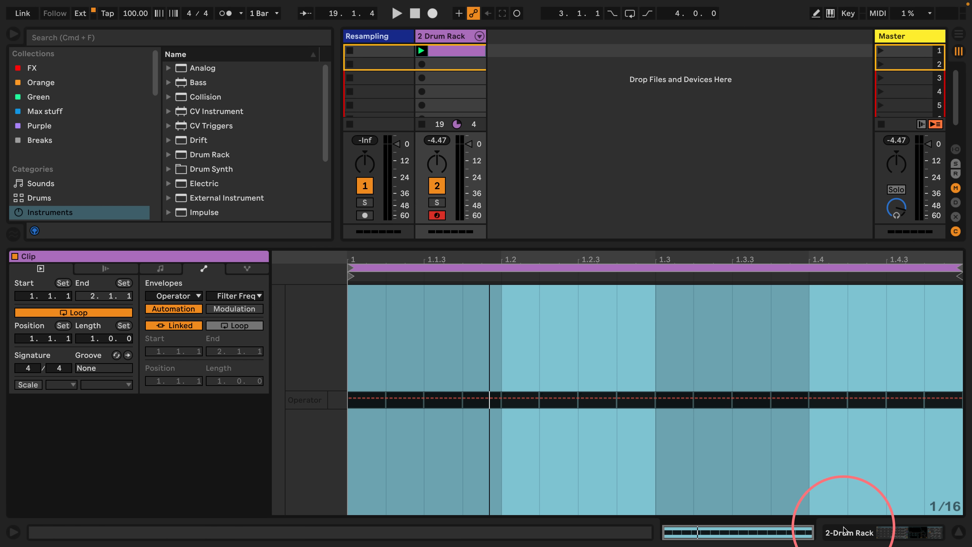
- Review the velocity assignment in the Operator's global settings and return to the clip's notes
{"action": "left_click", "coordinate": [852, 533]}
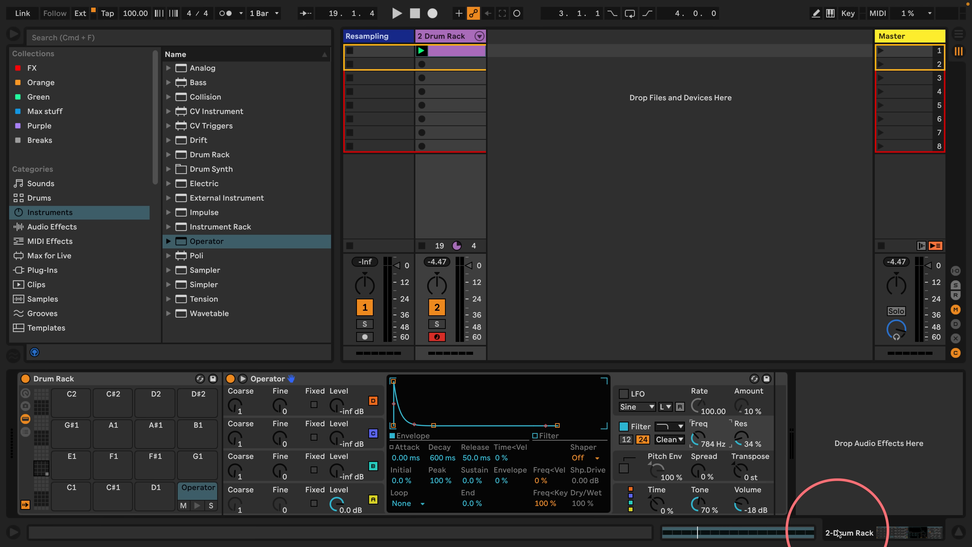
{"action": "left_click", "coordinate": [615, 485]}
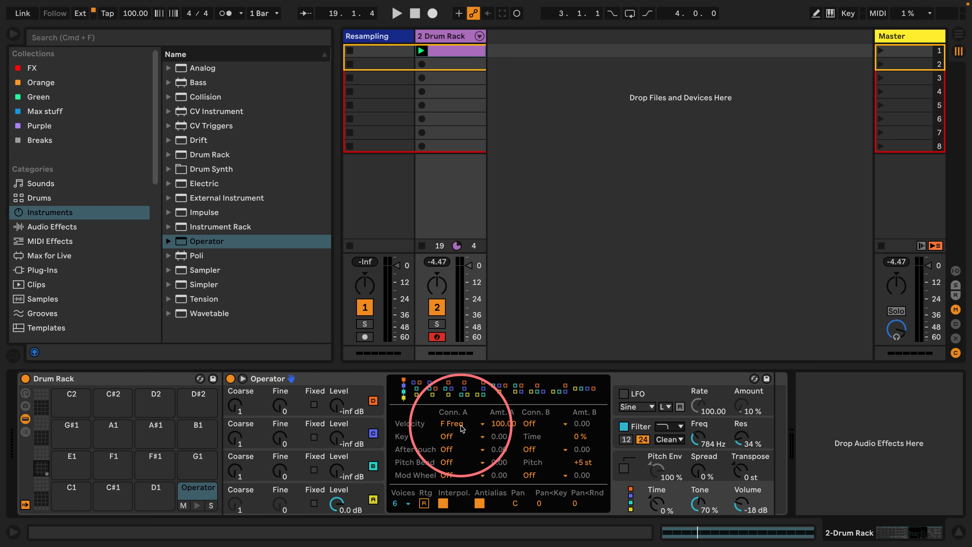
{"action": "left_click", "coordinate": [446, 51]}
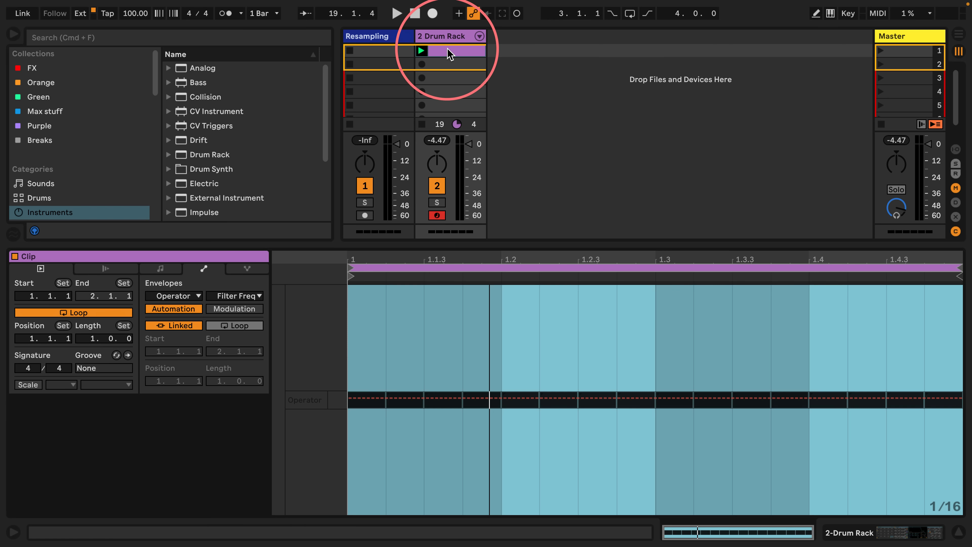
{"action": "left_click", "coordinate": [165, 270]}
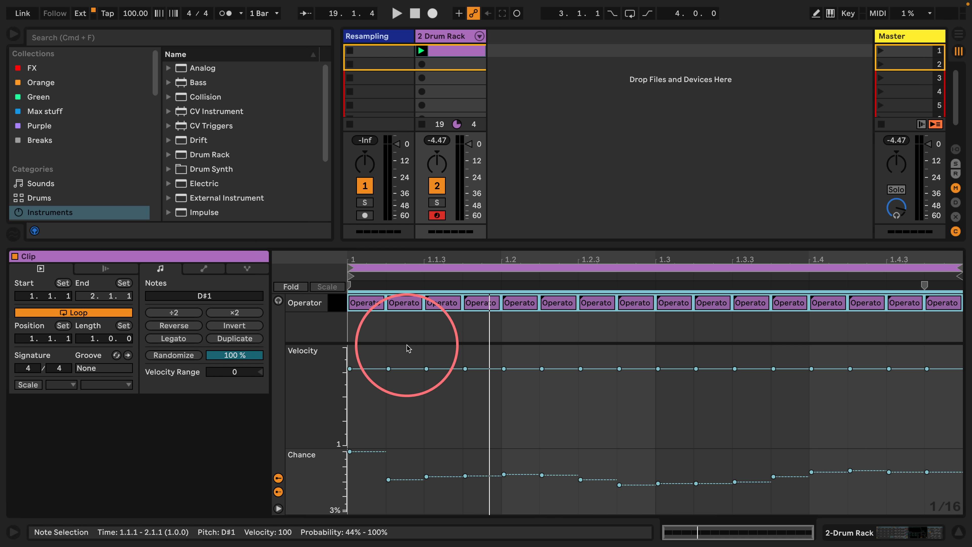
- Set the chance of all notes to 47%, raise the first note's chance to 100%, and start playback
{"action": "left_click", "coordinate": [389, 479]}
{"action": "mouse_move", "coordinate": [389, 480]}
{"action": "left_mouse_down"}
{"action": "mouse_move", "coordinate": [388, 512]}
{"action": "mouse_move", "coordinate": [388, 467]}
{"action": "mouse_move", "coordinate": [388, 484]}
{"action": "left_mouse_up"}
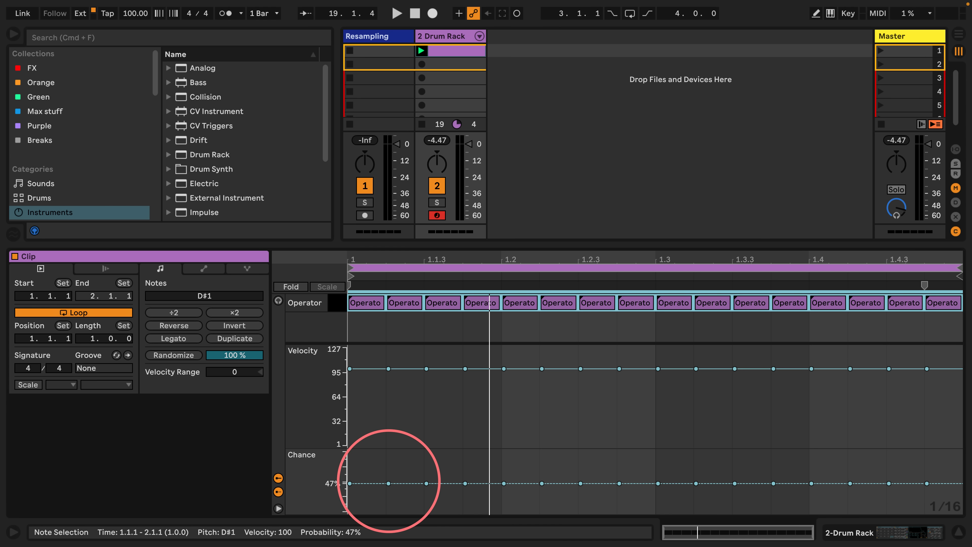
{"action": "left_click", "coordinate": [361, 319]}
{"action": "left_click", "coordinate": [360, 303]}
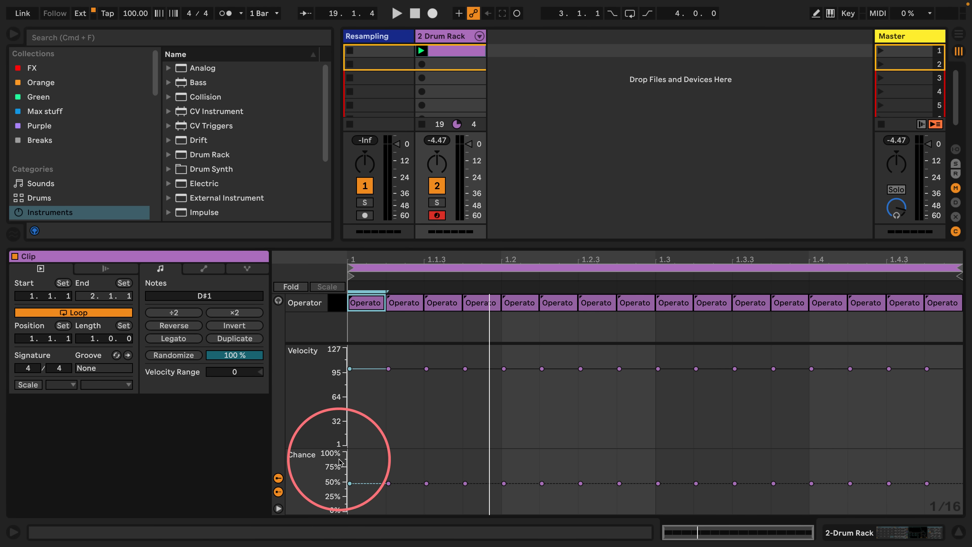
{"action": "left_click_drag", "start_coordinate": [348, 482], "coordinate": [348, 451]}
{"action": "key", "text": "space"}
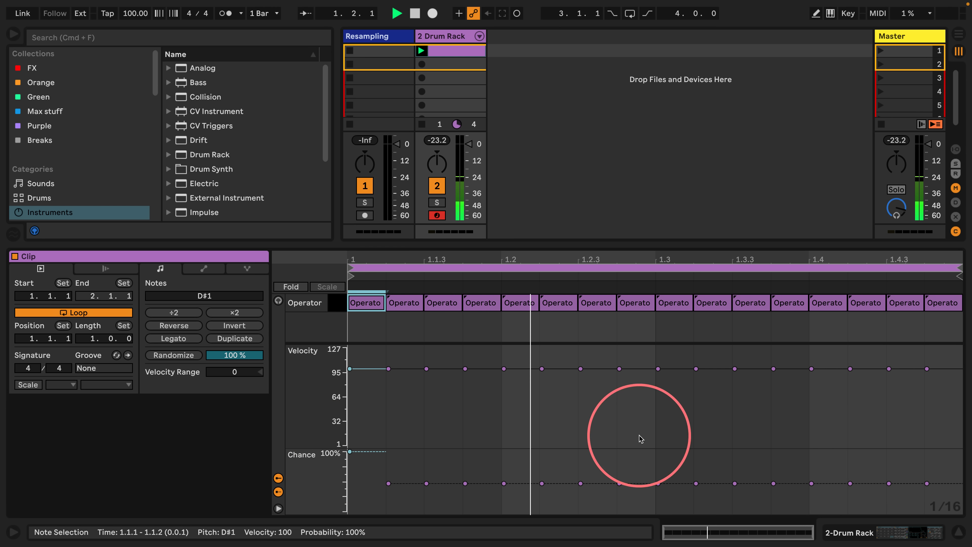
- Shape oscillator A's envelope to about 152 ms decay, -49 dB sustain and 15.2 s release during playback
{"action": "left_click", "coordinate": [837, 533]}
{"action": "left_click", "coordinate": [352, 494]}
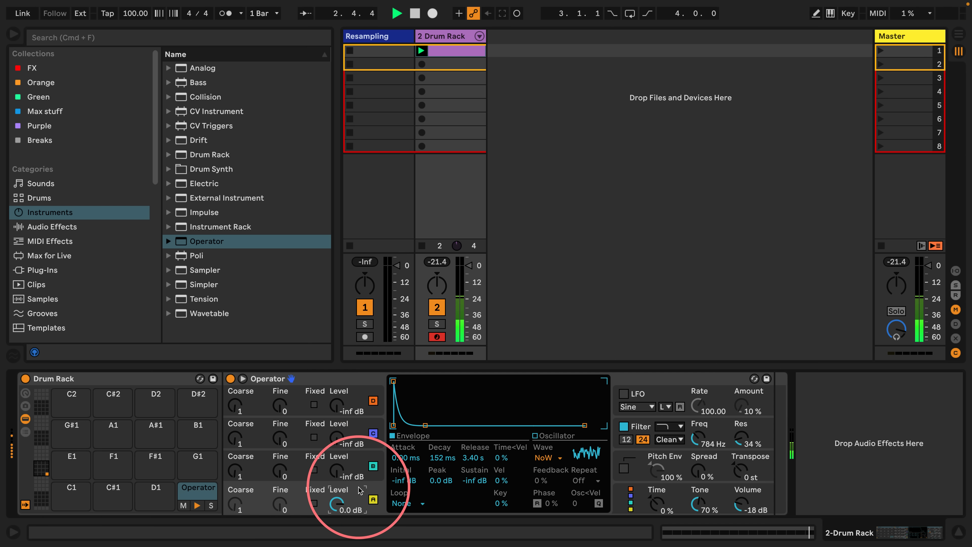
{"action": "left_click_drag", "start_coordinate": [422, 425], "coordinate": [425, 425]}
{"action": "left_click_drag", "start_coordinate": [473, 459], "coordinate": [472, 457]}
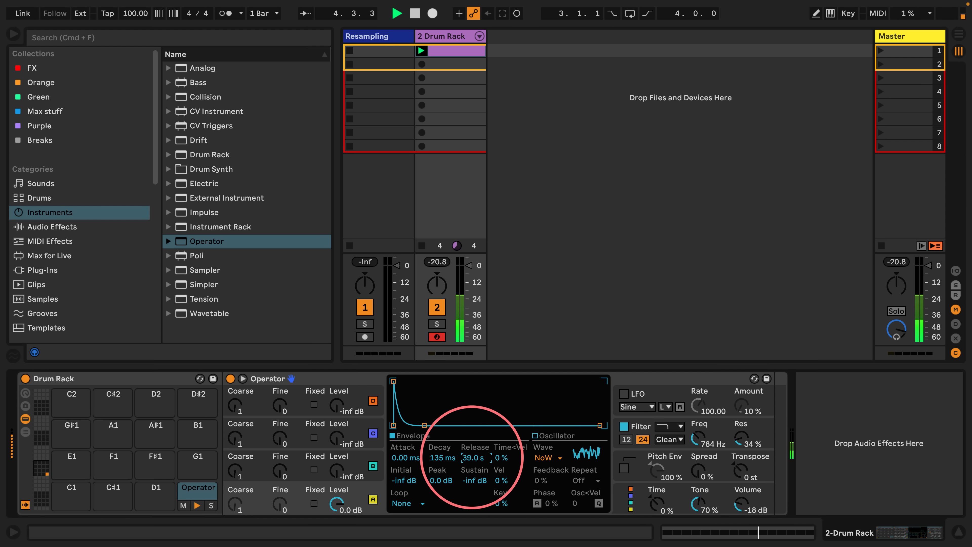
{"action": "mouse_move", "coordinate": [423, 425]}
{"action": "left_mouse_down"}
{"action": "mouse_move", "coordinate": [433, 425]}
{"action": "mouse_move", "coordinate": [425, 419]}
{"action": "left_mouse_up"}
{"action": "left_click_drag", "start_coordinate": [473, 458], "coordinate": [473, 463]}
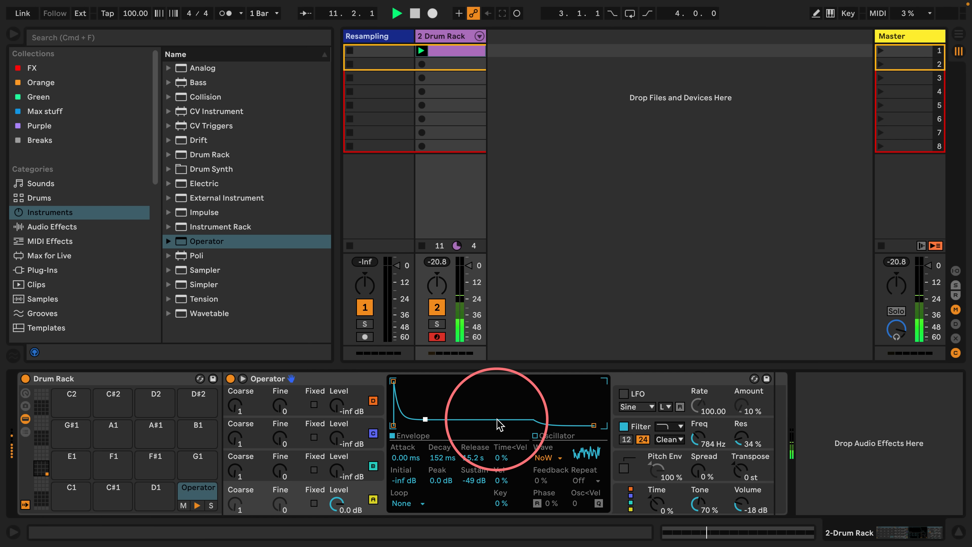
- Draw varied velocities for the clip's notes after the first one while it plays
{"action": "left_click", "coordinate": [448, 52]}
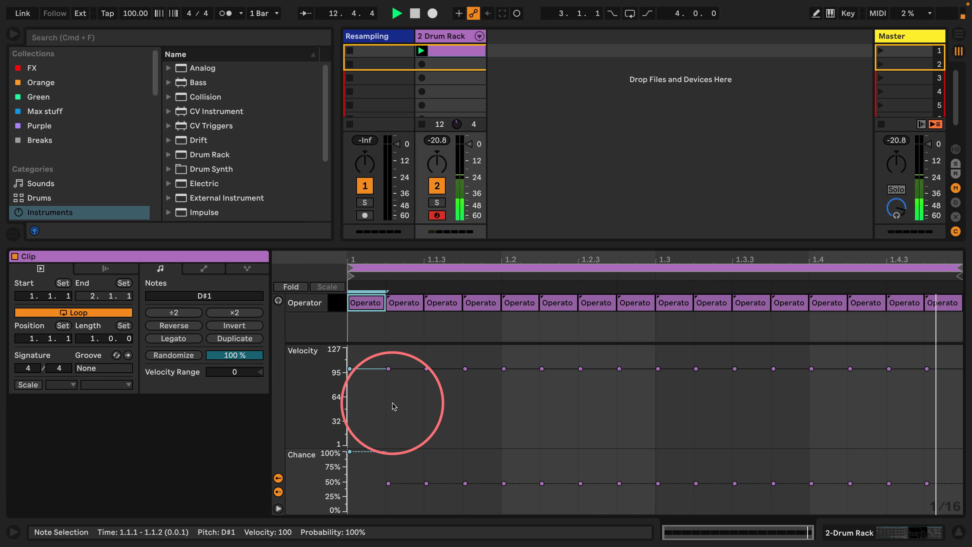
{"action": "key", "text": "b"}
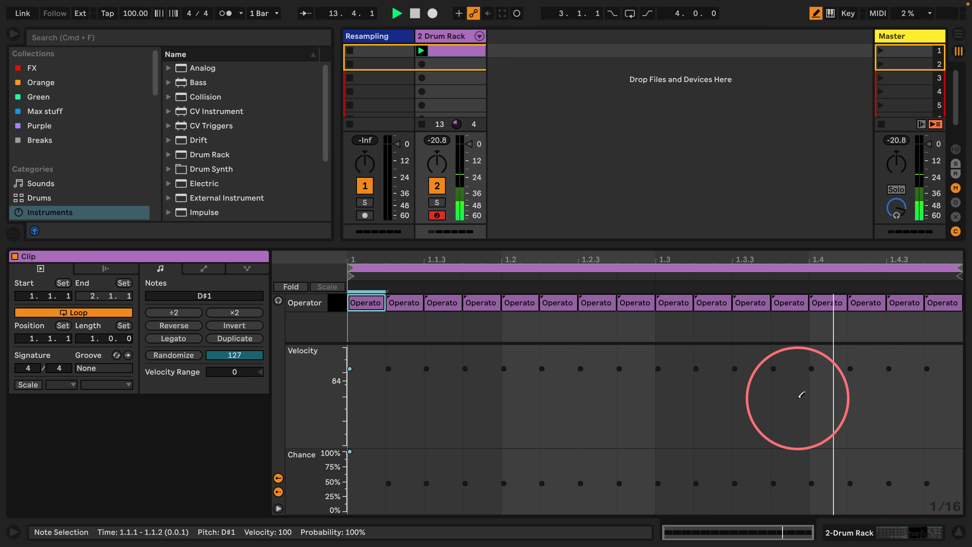
{"action": "key", "text": "b"}
{"action": "left_click", "coordinate": [372, 325]}
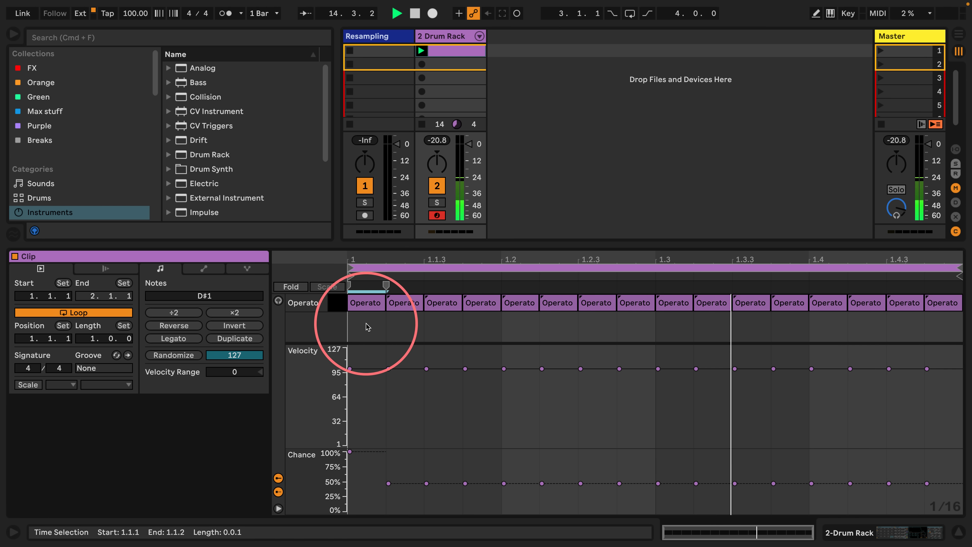
{"action": "key", "text": "b"}
{"action": "mouse_move", "coordinate": [401, 401]}
{"action": "left_mouse_down"}
{"action": "mouse_move", "coordinate": [463, 393]}
{"action": "mouse_move", "coordinate": [712, 401]}
{"action": "mouse_move", "coordinate": [876, 436]}
{"action": "mouse_move", "coordinate": [942, 360]}
{"action": "mouse_move", "coordinate": [753, 416]}
{"action": "mouse_move", "coordinate": [660, 408]}
{"action": "left_mouse_up"}
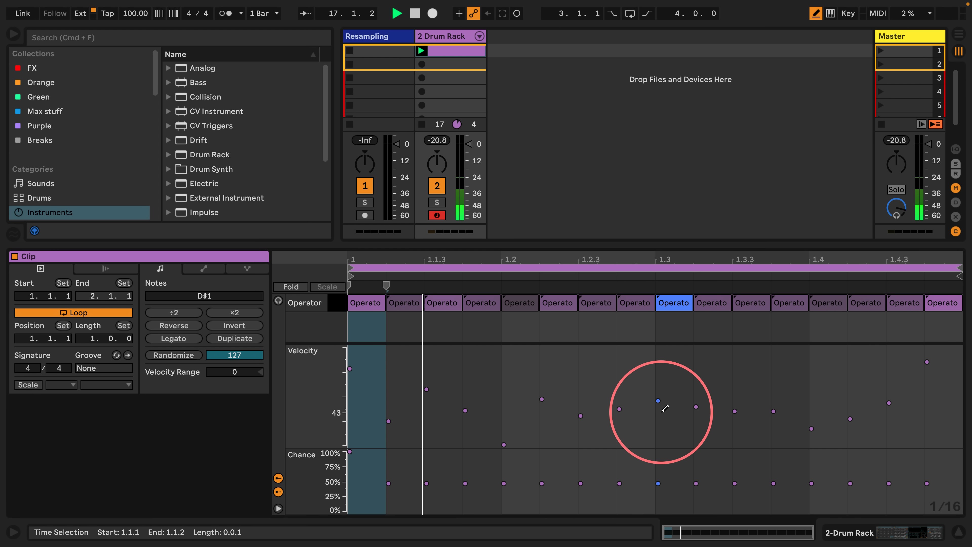
- Raise the Operator's filter resonance to 106% and bring oscillator A's settings into view
{"action": "left_click", "coordinate": [846, 533]}
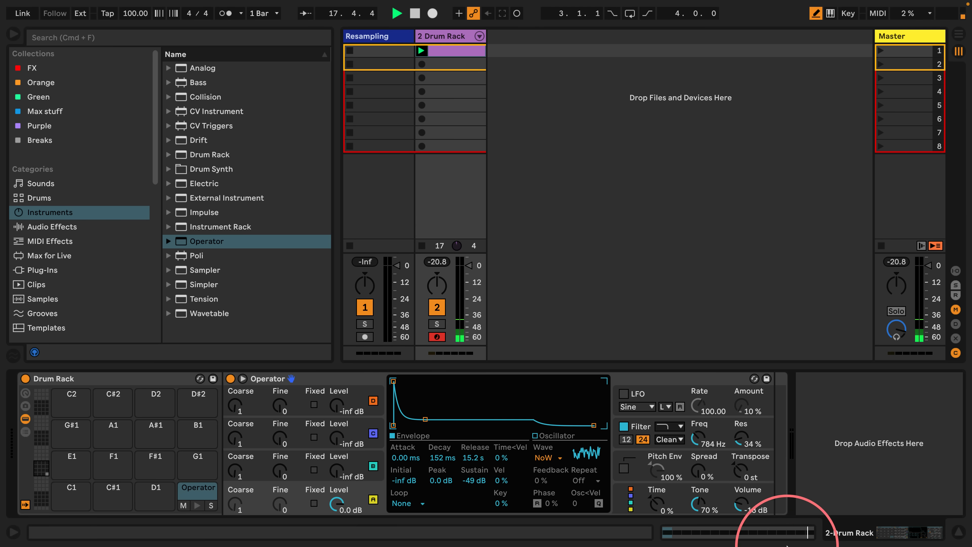
{"action": "left_click_drag", "start_coordinate": [740, 435], "coordinate": [740, 414]}
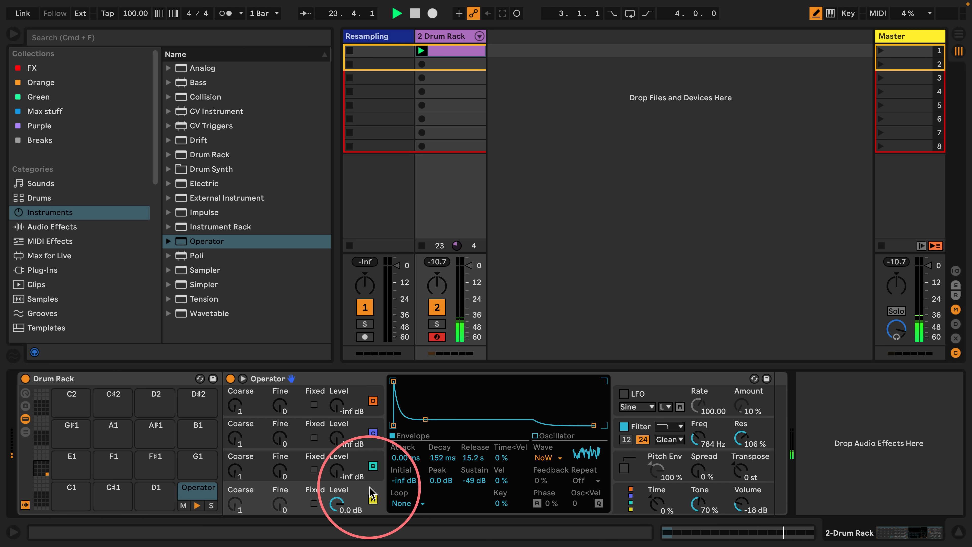
{"action": "left_click", "coordinate": [348, 492]}
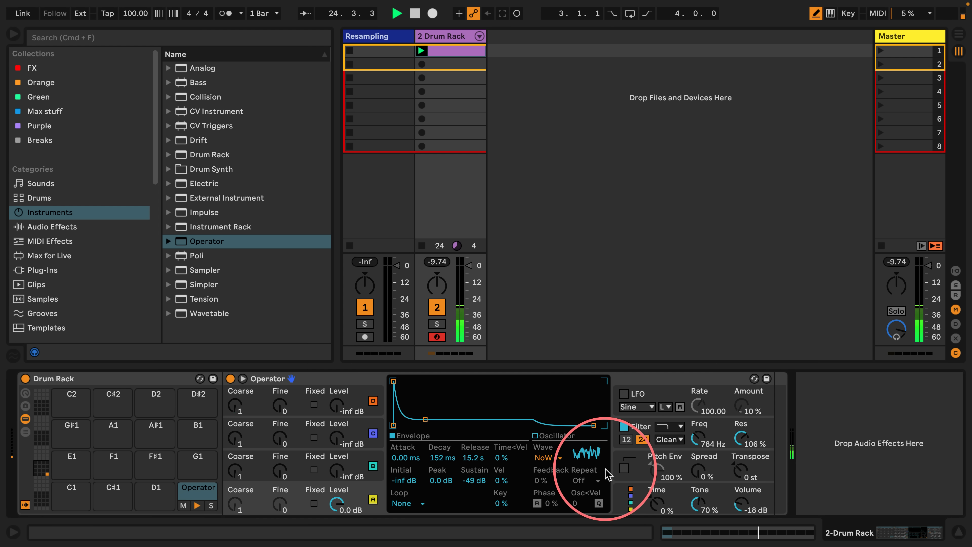
- Check the clip's note velocities and set oscillator A's envelope release to about 14.3 s
{"action": "left_click", "coordinate": [449, 53]}
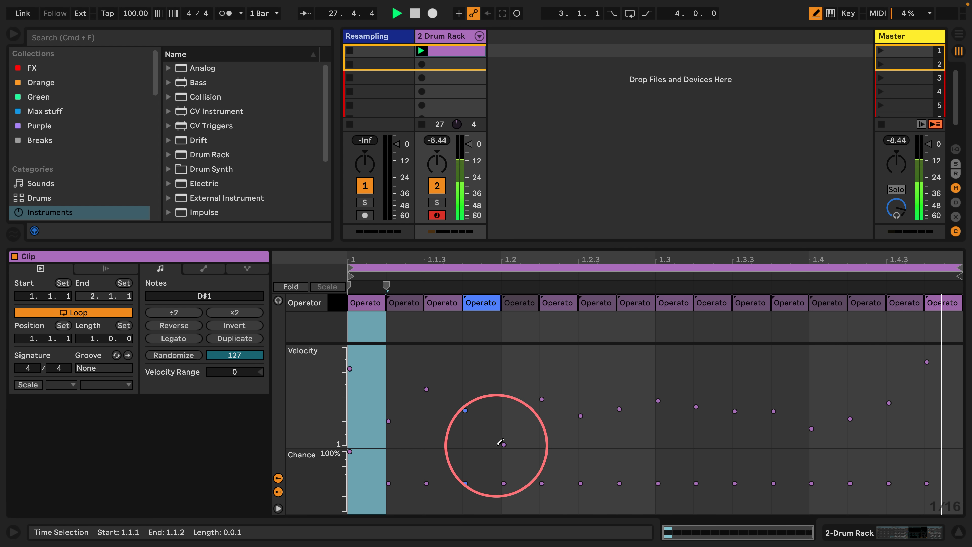
{"action": "key", "text": "shift+Tab"}
{"action": "left_click_drag", "start_coordinate": [557, 425], "coordinate": [594, 425]}
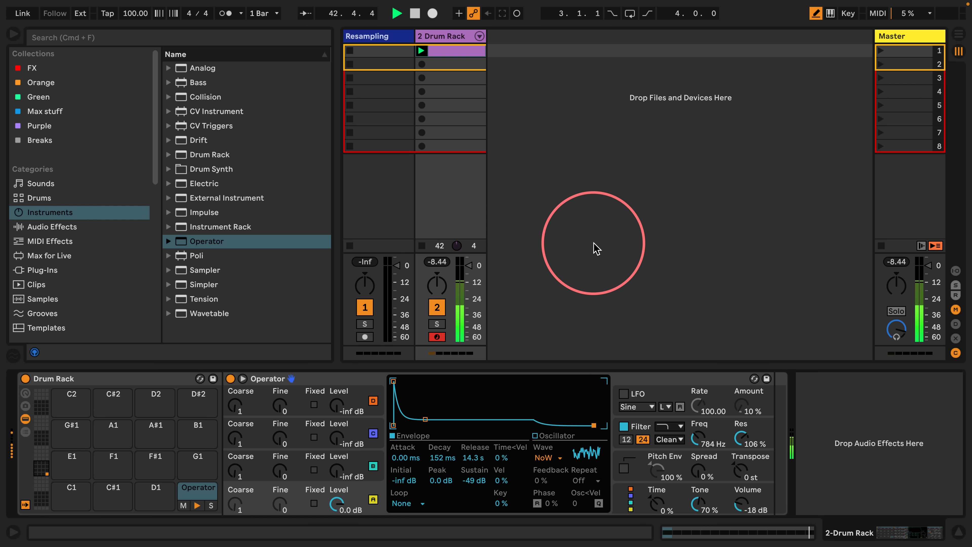
- Review the clip's velocity and chance values and the velocity connection in the Operator's global settings
{"action": "double_click", "coordinate": [455, 51]}
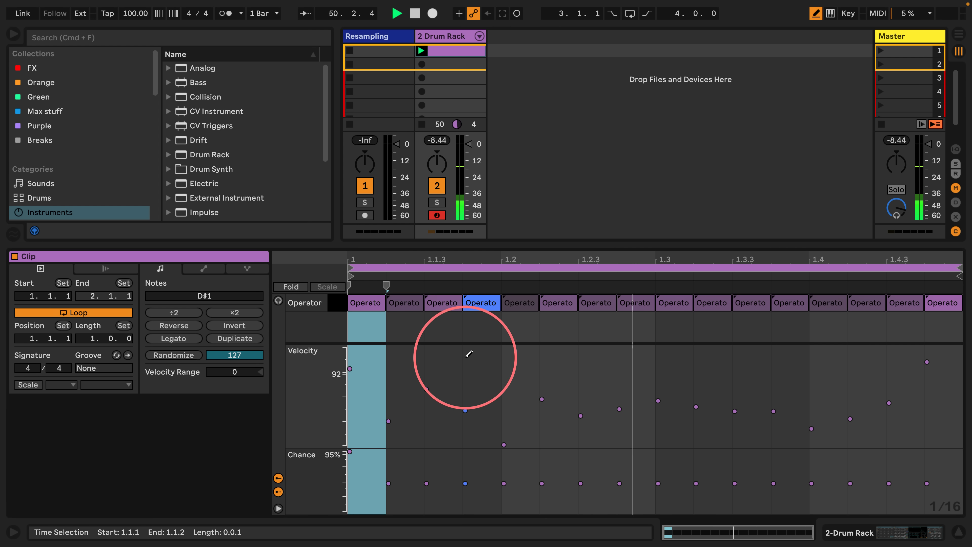
{"action": "key", "text": "shift+Tab"}
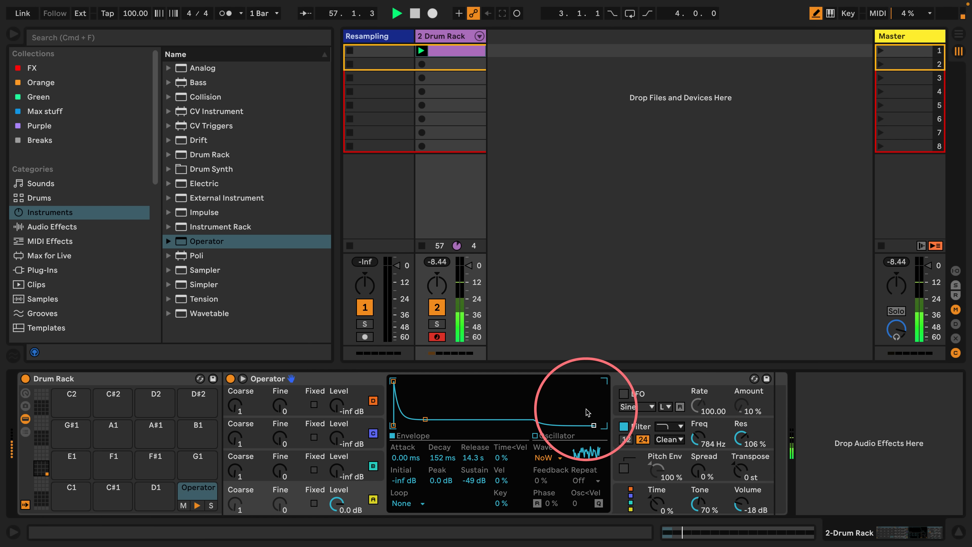
{"action": "left_click", "coordinate": [612, 480]}
{"action": "left_click", "coordinate": [616, 492]}
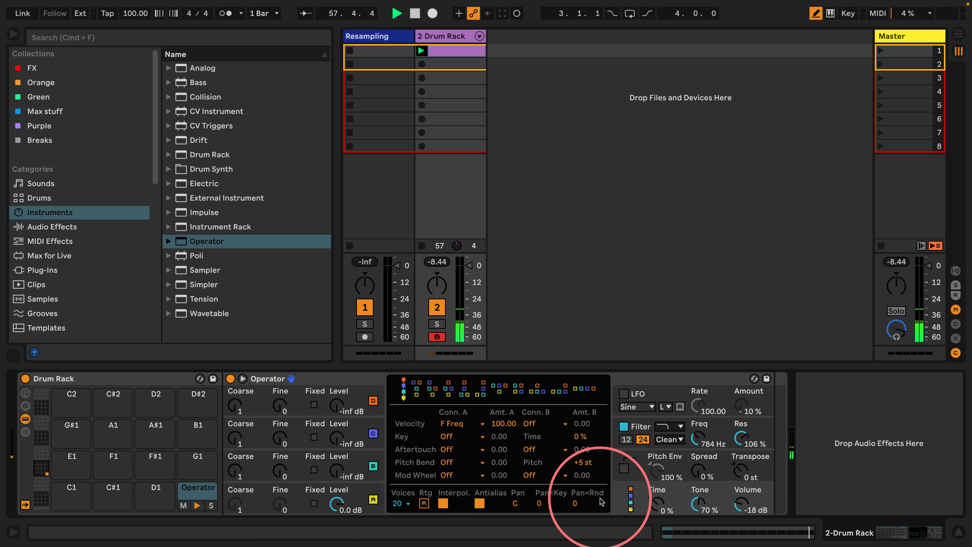
{"action": "left_click", "coordinate": [455, 424]}
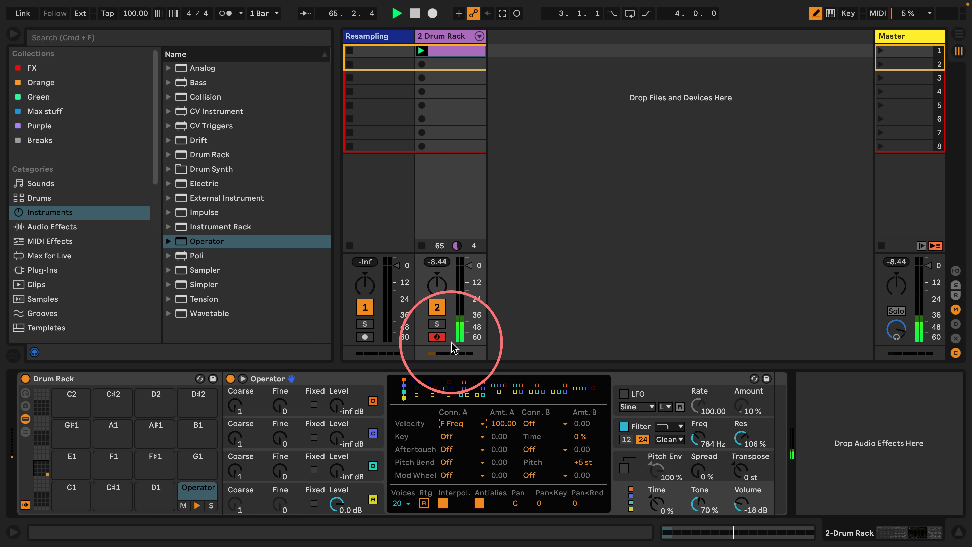
- Stop playback and the Drum Rack clip, and load a new Operator onto its own track with oscillator A selected
{"action": "key", "text": "space"}
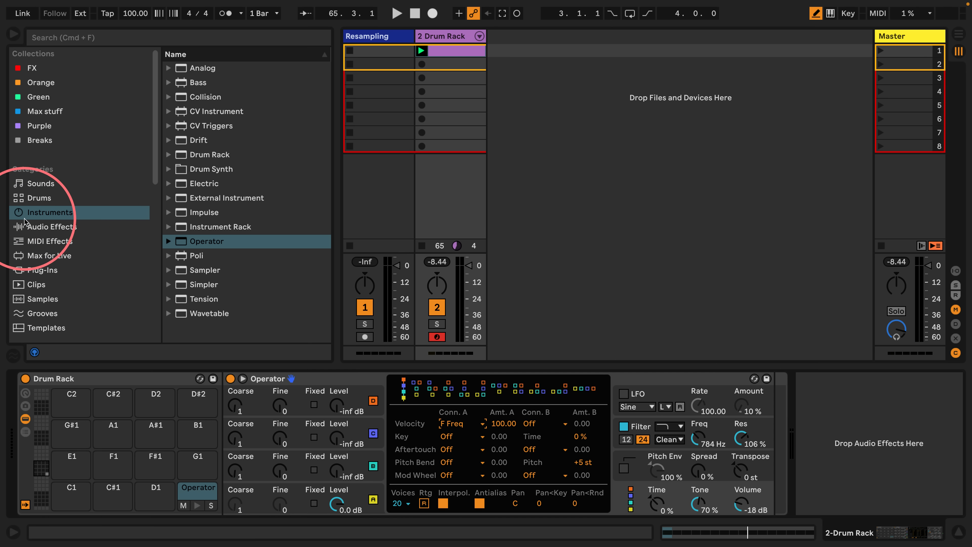
{"action": "left_click", "coordinate": [422, 246]}
{"action": "left_click_drag", "start_coordinate": [207, 241], "coordinate": [574, 161]}
{"action": "left_click", "coordinate": [154, 497]}
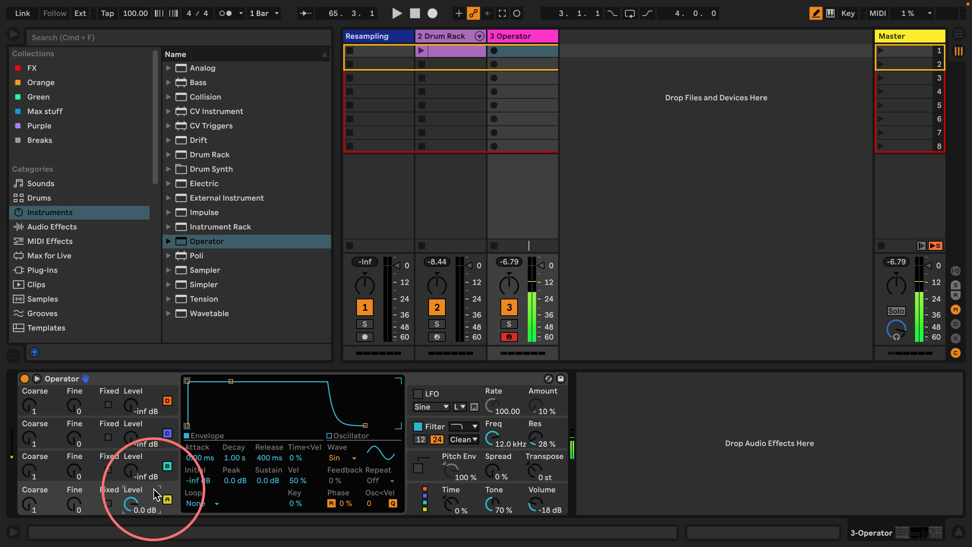
- Set oscillator A's waveform to Saw D and turn on the LFO with its amount at 100%
{"action": "left_click", "coordinate": [337, 458]}
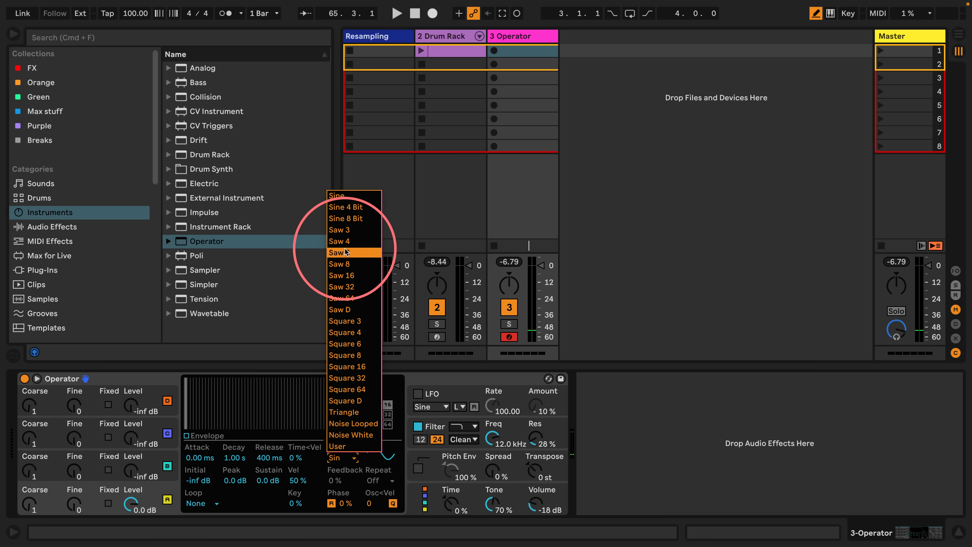
{"action": "left_click", "coordinate": [346, 310]}
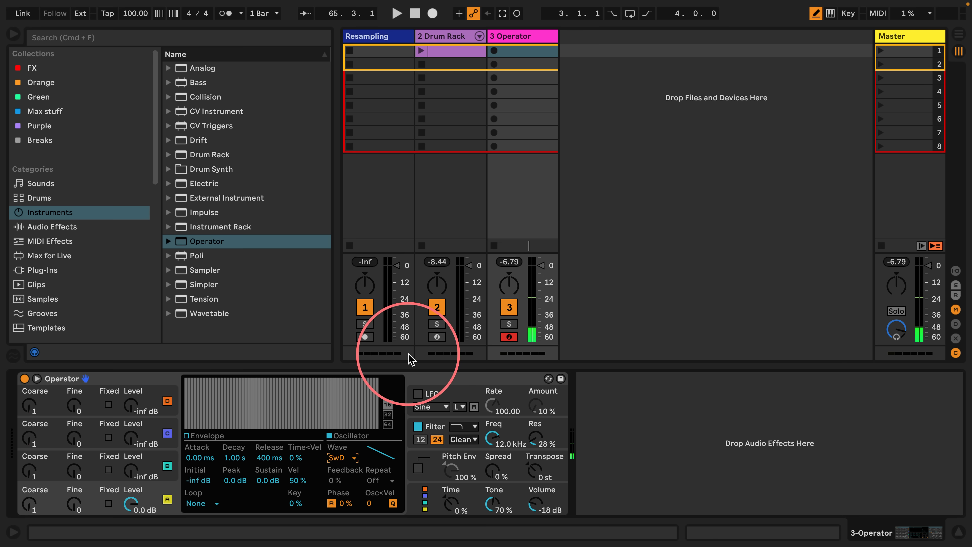
{"action": "left_click", "coordinate": [418, 393]}
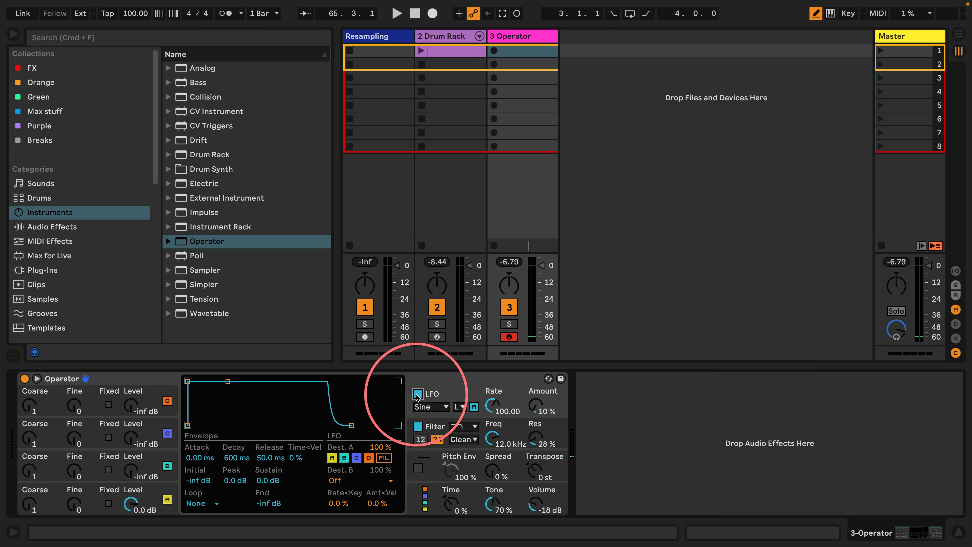
{"action": "left_click_drag", "start_coordinate": [535, 410], "coordinate": [534, 405]}
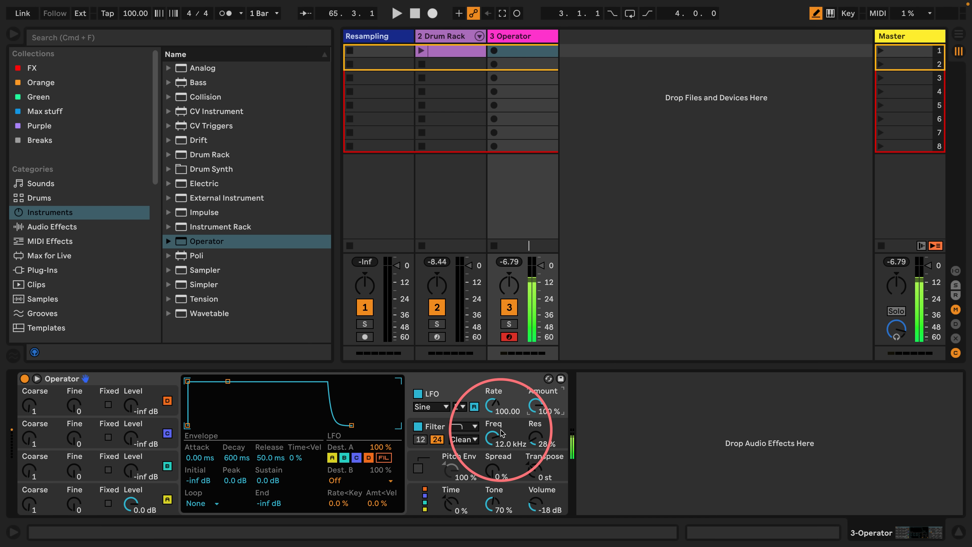
- Lower the filter frequency to 914 Hz and switch the LFO to synced mode at a 1/4 rate
{"action": "left_click_drag", "start_coordinate": [496, 443], "coordinate": [496, 483]}
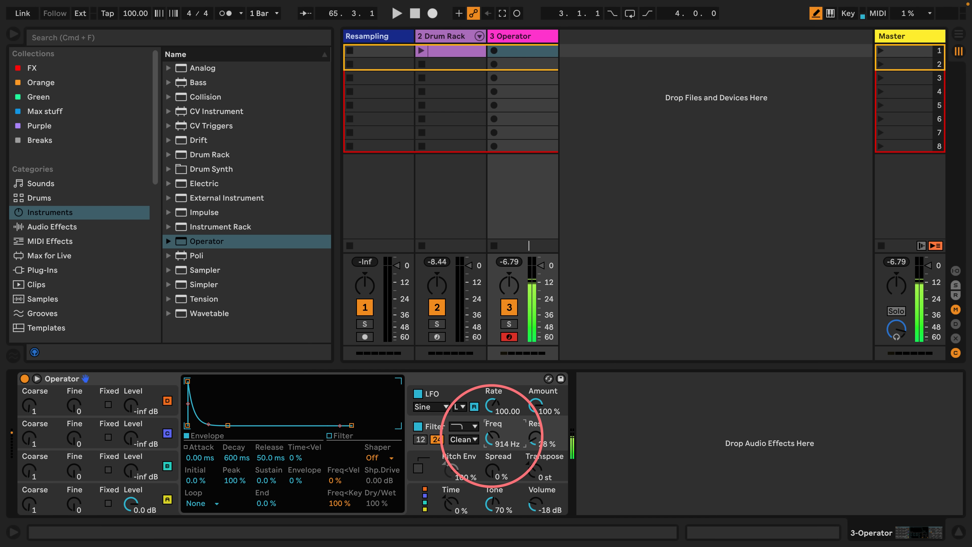
{"action": "left_click", "coordinate": [459, 407]}
{"action": "left_click", "coordinate": [464, 440]}
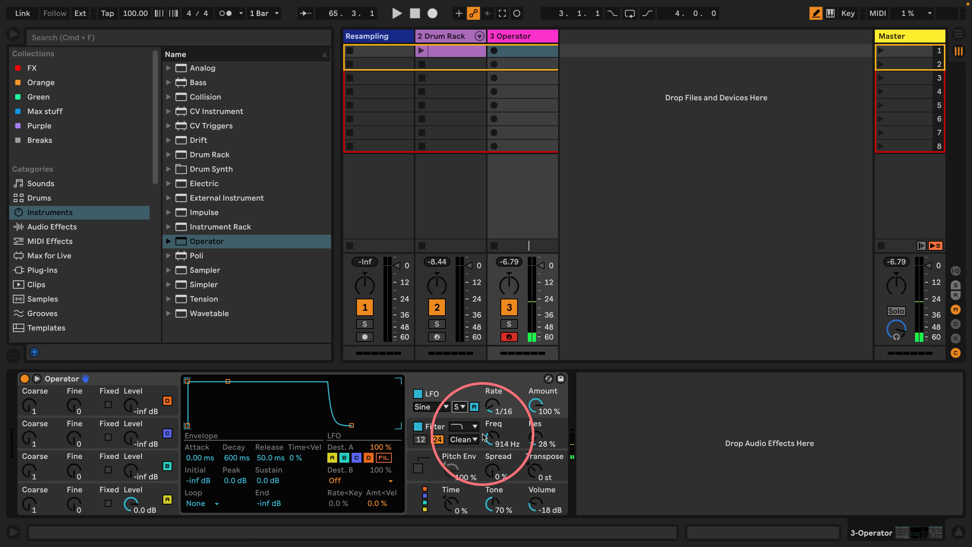
{"action": "left_click_drag", "start_coordinate": [491, 408], "coordinate": [491, 405]}
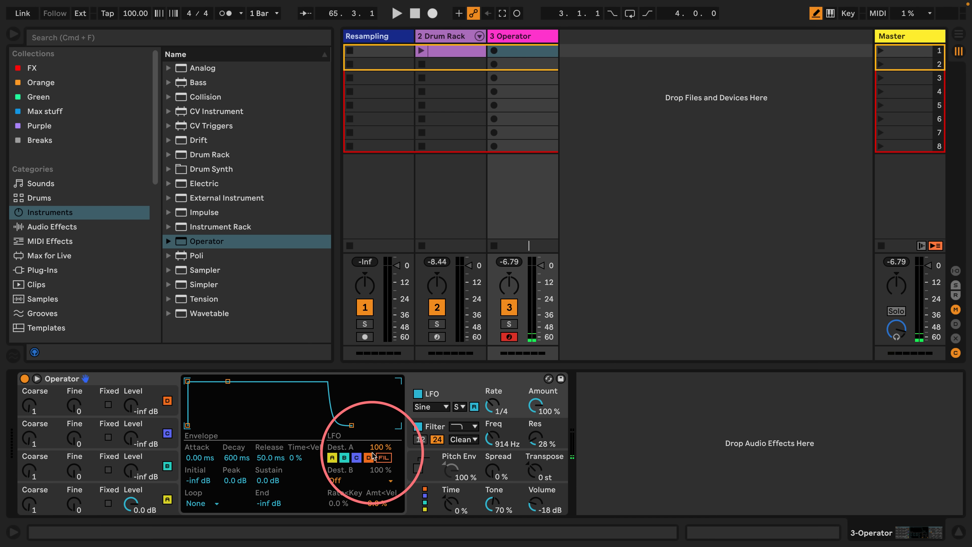
- Remove oscillators A to D from the LFO's first destination and route it to the filter only
{"action": "left_click", "coordinate": [366, 458]}
{"action": "left_click", "coordinate": [356, 458]}
{"action": "left_click", "coordinate": [344, 457]}
{"action": "left_click", "coordinate": [332, 458]}
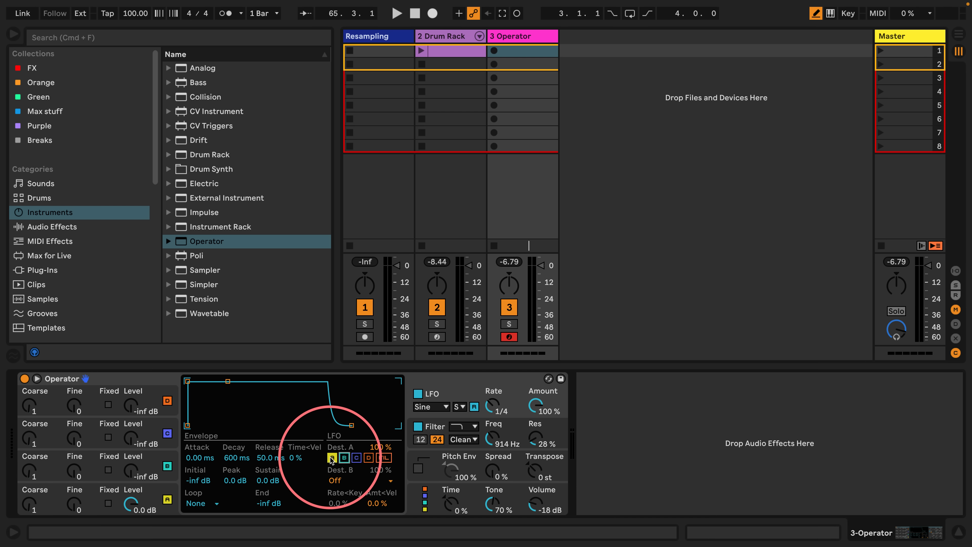
{"action": "left_click", "coordinate": [383, 458]}
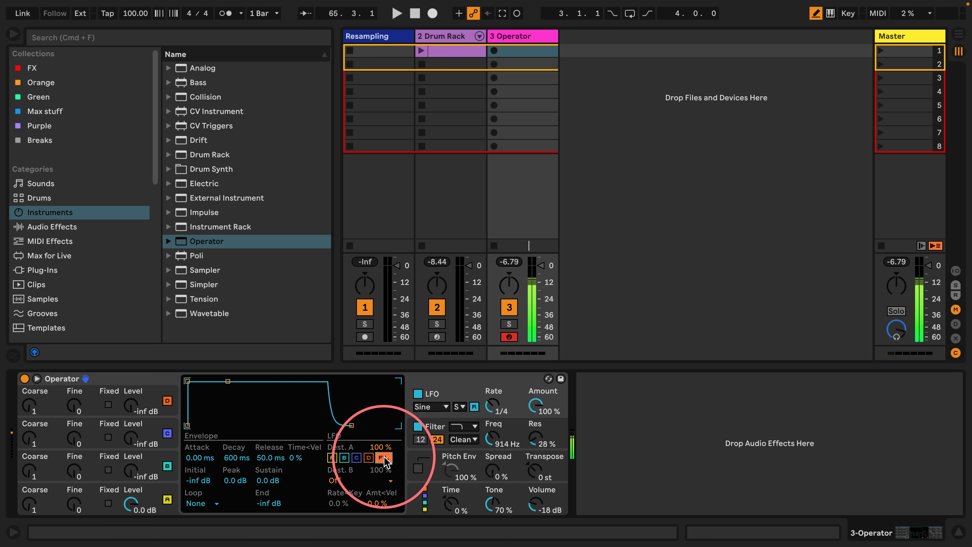
- In the Operator's global settings, connect velocity to the LFO rate with an amount of 100
{"action": "left_click", "coordinate": [424, 498]}
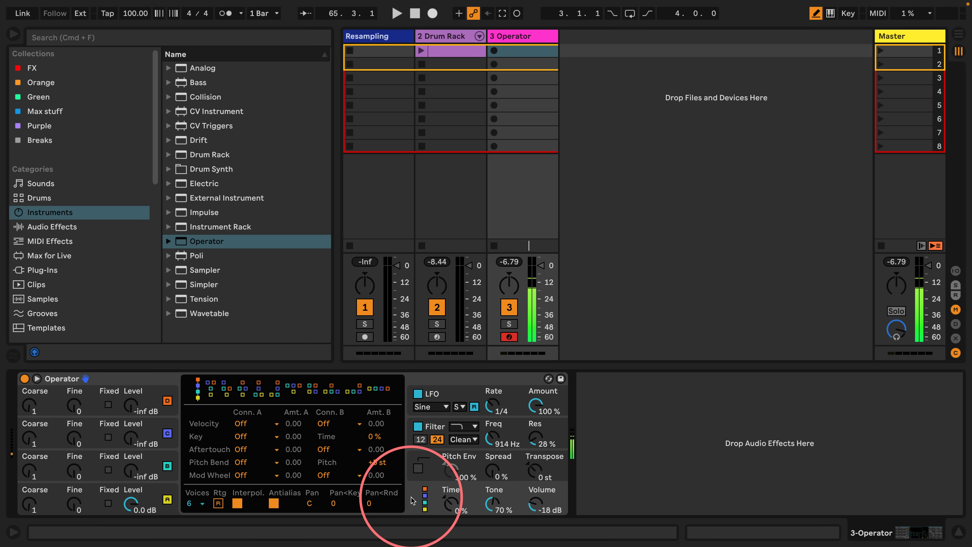
{"action": "left_click", "coordinate": [241, 423]}
{"action": "left_click", "coordinate": [242, 425]}
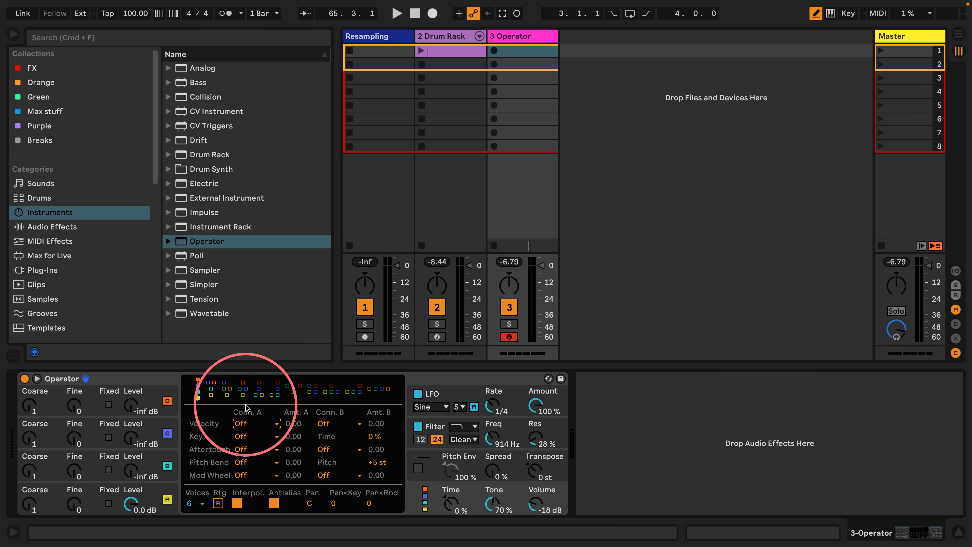
{"action": "left_click", "coordinate": [245, 424]}
{"action": "left_click", "coordinate": [281, 343]}
{"action": "left_click_drag", "start_coordinate": [298, 424], "coordinate": [297, 345]}
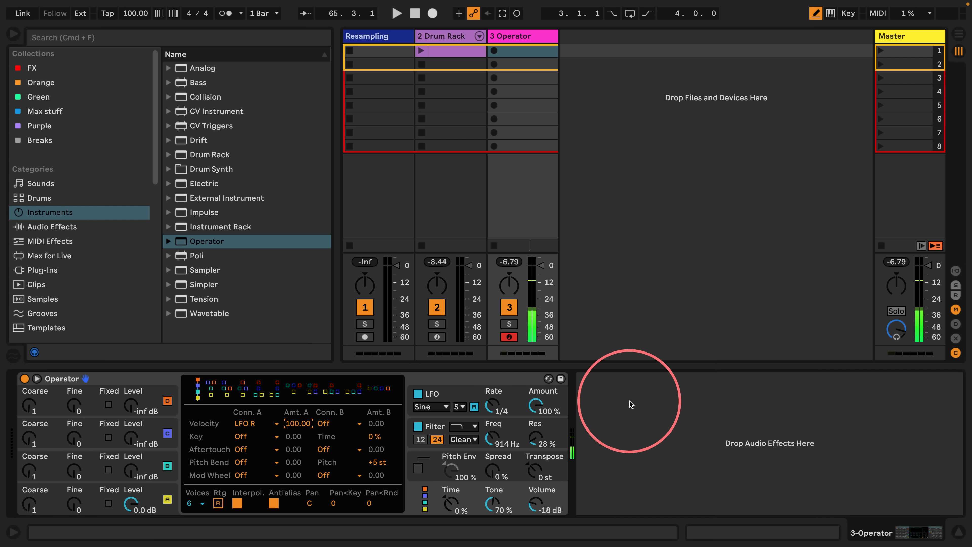
- Create a MIDI clip on the Operator track with four C1 notes, one per beat, and make them legato
{"action": "double_click", "coordinate": [513, 50]}
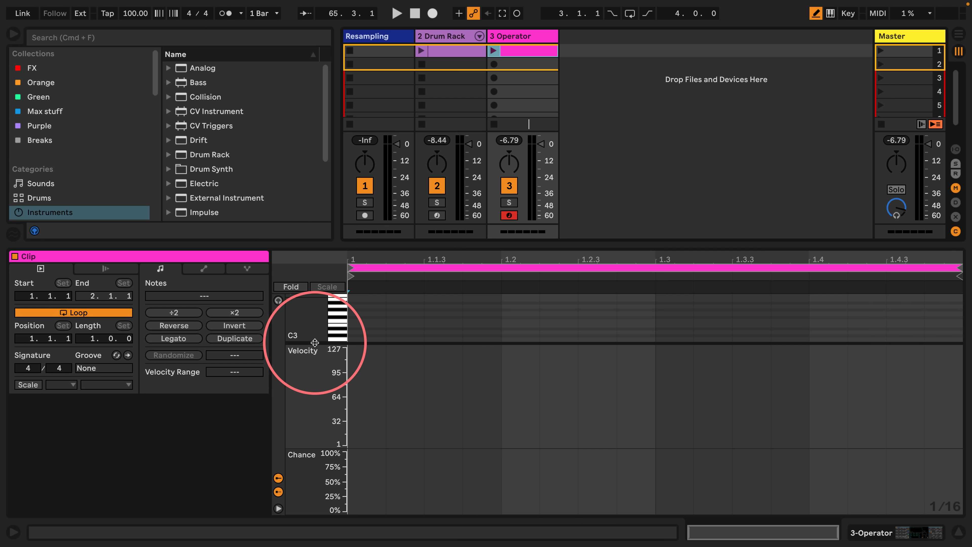
{"action": "mouse_move", "coordinate": [317, 330]}
{"action": "left_mouse_down"}
{"action": "mouse_move", "coordinate": [316, 237]}
{"action": "mouse_move", "coordinate": [291, 238]}
{"action": "mouse_move", "coordinate": [341, 337]}
{"action": "mouse_move", "coordinate": [356, 336]}
{"action": "mouse_move", "coordinate": [316, 370]}
{"action": "left_mouse_up"}
{"action": "left_click", "coordinate": [366, 317]}
{"action": "left_click", "coordinate": [521, 317]}
{"action": "left_click", "coordinate": [675, 317]}
{"action": "left_click", "coordinate": [828, 316]}
{"action": "key", "text": "b"}
{"action": "key", "text": "super+a"}
{"action": "left_click", "coordinate": [166, 337]}
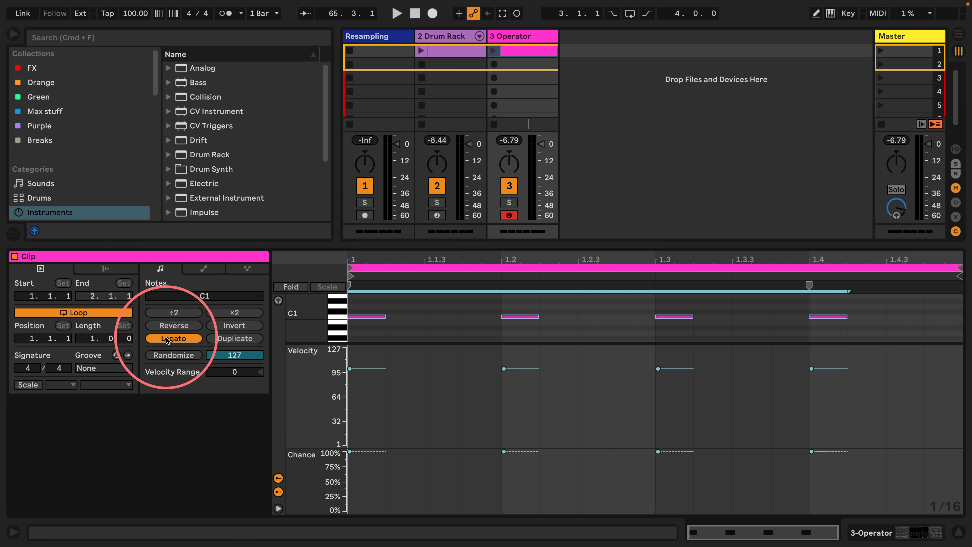
- Launch the clip and set its four note velocities to 24, 67, 24 and 83
{"action": "left_click", "coordinate": [493, 50]}
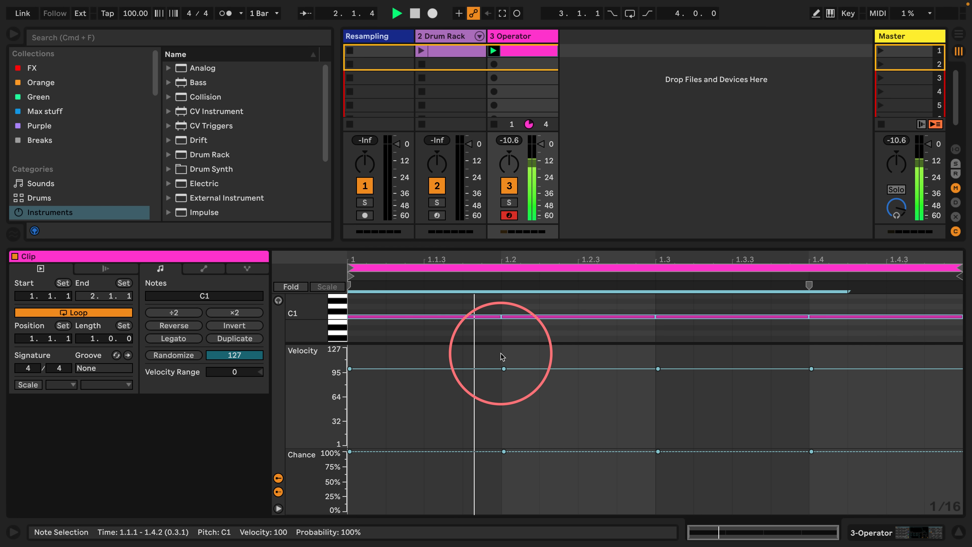
{"action": "mouse_move", "coordinate": [504, 369]}
{"action": "left_mouse_down"}
{"action": "mouse_move", "coordinate": [504, 427]}
{"action": "mouse_move", "coordinate": [490, 412]}
{"action": "mouse_move", "coordinate": [504, 395]}
{"action": "left_mouse_up"}
{"action": "left_click", "coordinate": [504, 427]}
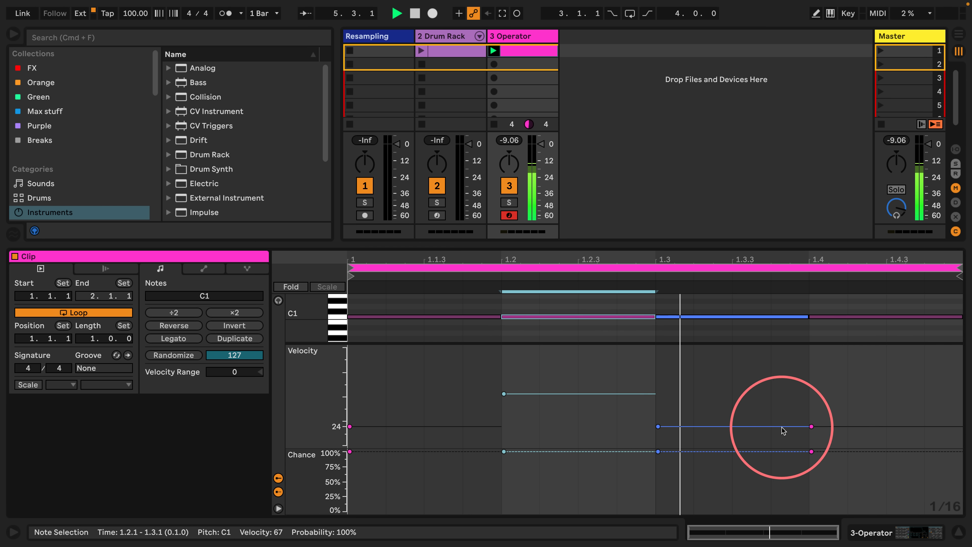
{"action": "left_click_drag", "start_coordinate": [811, 427], "coordinate": [812, 382]}
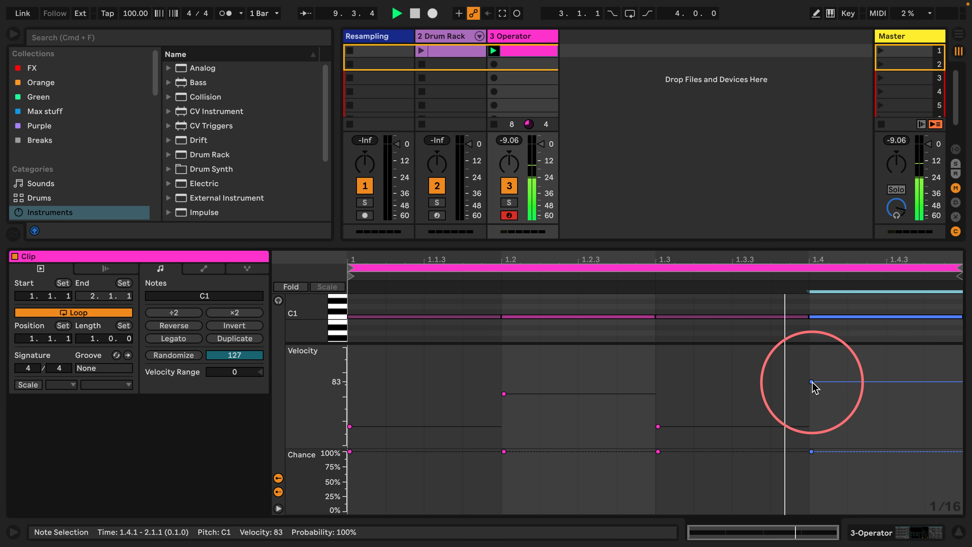
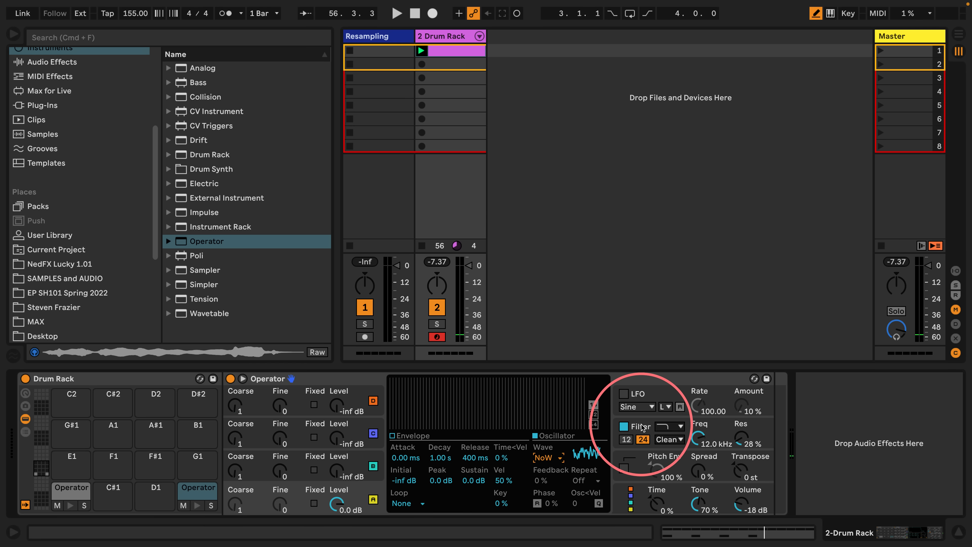
- With the beat playing, set the D#1 Operator's filter to high-pass at 7.78 kHz and shape oscillator A's envelope into a short decay without sustain
{"action": "left_click", "coordinate": [670, 426]}
{"action": "left_click", "coordinate": [692, 451]}
{"action": "key", "text": "space"}
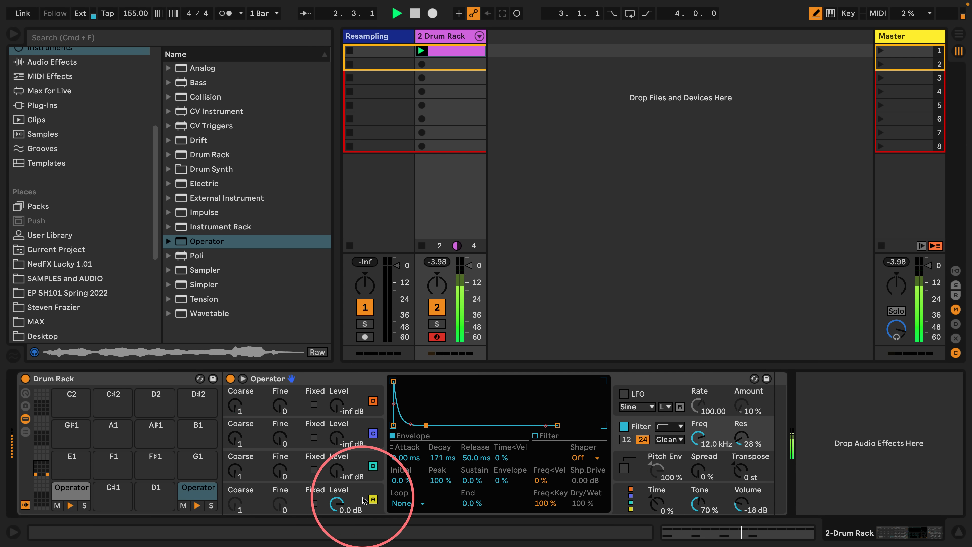
{"action": "left_click", "coordinate": [371, 499]}
{"action": "left_click_drag", "start_coordinate": [436, 382], "coordinate": [418, 425]}
{"action": "left_click_drag", "start_coordinate": [699, 437], "coordinate": [698, 445]}
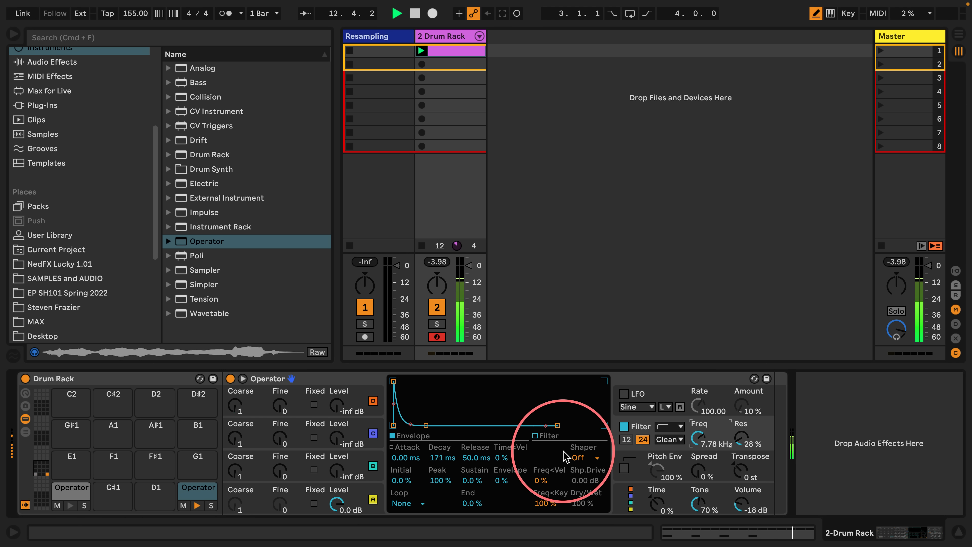
- Add a new Operator to the C#1 pad and choose the algorithm with all four oscillators in parallel
{"action": "left_click_drag", "start_coordinate": [207, 241], "coordinate": [113, 494]}
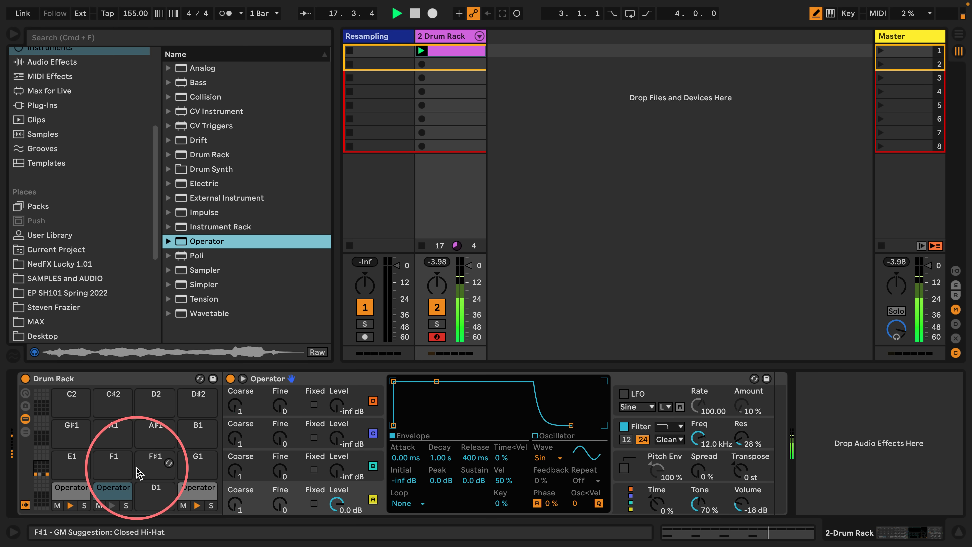
{"action": "left_click", "coordinate": [112, 494]}
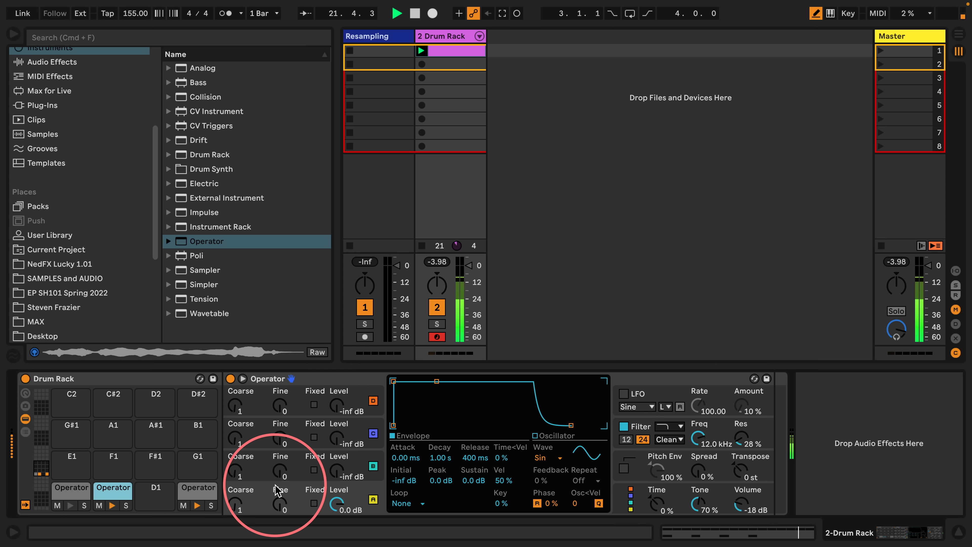
{"action": "left_click", "coordinate": [630, 499]}
{"action": "left_click", "coordinate": [591, 402]}
- Raise oscillator B's level to -0.6 dB and set its waveform to Noise White
{"action": "left_click_drag", "start_coordinate": [337, 470], "coordinate": [336, 433]}
{"action": "left_click", "coordinate": [548, 458]}
{"action": "left_click", "coordinate": [551, 513]}
- Switch oscillator A to fixed frequency, try 200 Hz, and settle on 150 Hz
{"action": "left_click", "coordinate": [314, 504]}
{"action": "left_click", "coordinate": [238, 510]}
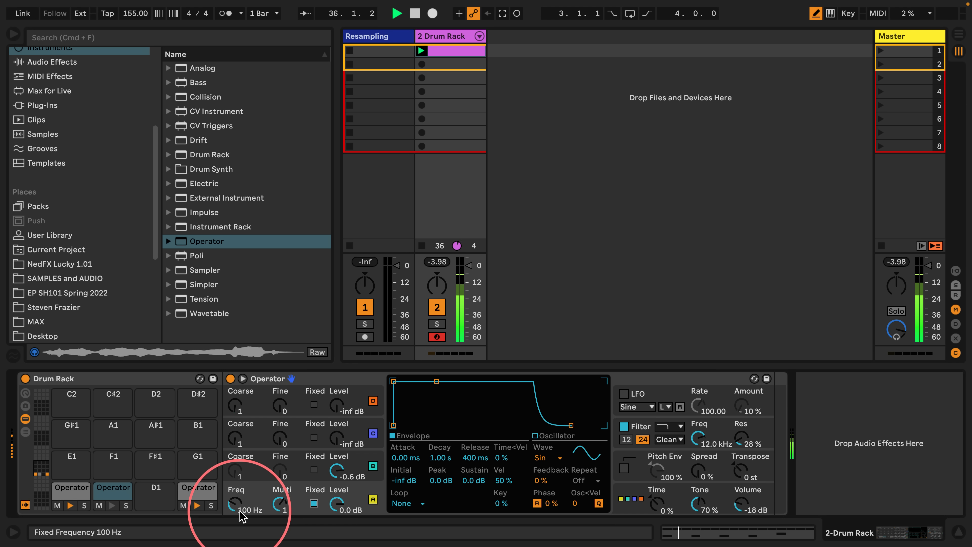
{"action": "type", "text": "200"}
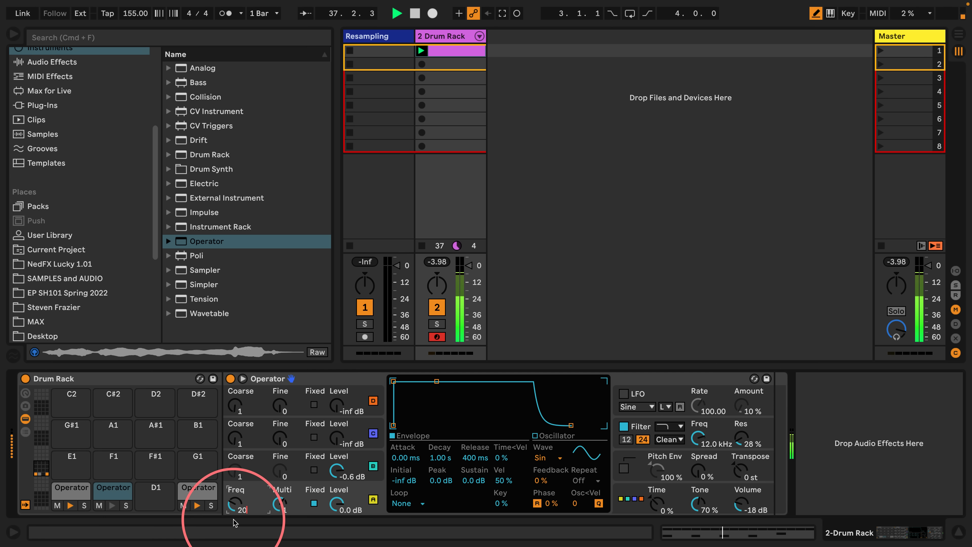
{"action": "key", "text": "Return"}
{"action": "type", "text": "150"}
{"action": "key", "text": "Return"}
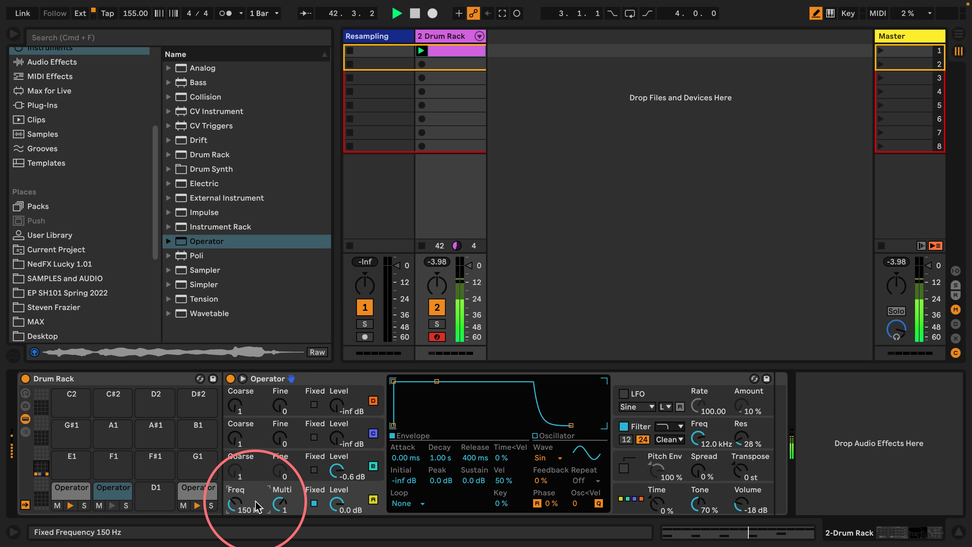
- Set the filter to high-pass at 83.2 Hz and give oscillator A's envelope a 395 ms decay with -inf dB sustain
{"action": "left_click", "coordinate": [354, 459]}
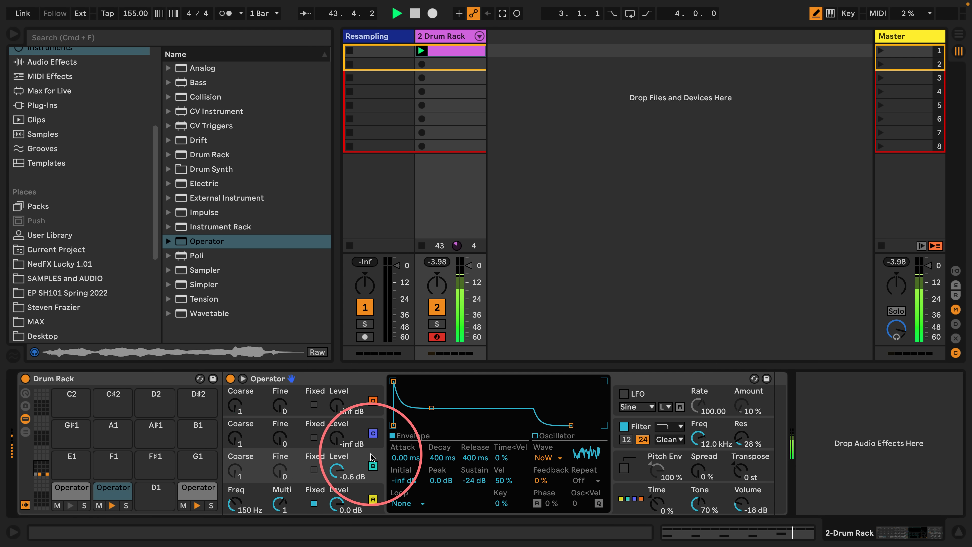
{"action": "left_click", "coordinate": [670, 427]}
{"action": "left_click", "coordinate": [664, 450]}
{"action": "left_click_drag", "start_coordinate": [698, 438], "coordinate": [698, 509]}
{"action": "left_click", "coordinate": [366, 497]}
{"action": "left_click_drag", "start_coordinate": [436, 382], "coordinate": [431, 425]}
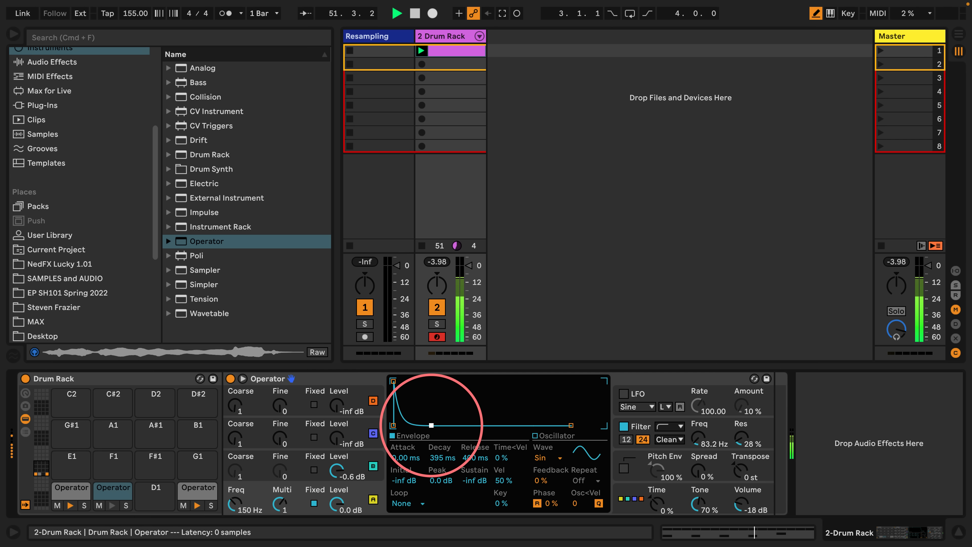
- Try to copy oscillator A's settings to oscillator B
{"action": "left_click", "coordinate": [367, 454]}
{"action": "right_click", "coordinate": [415, 420]}
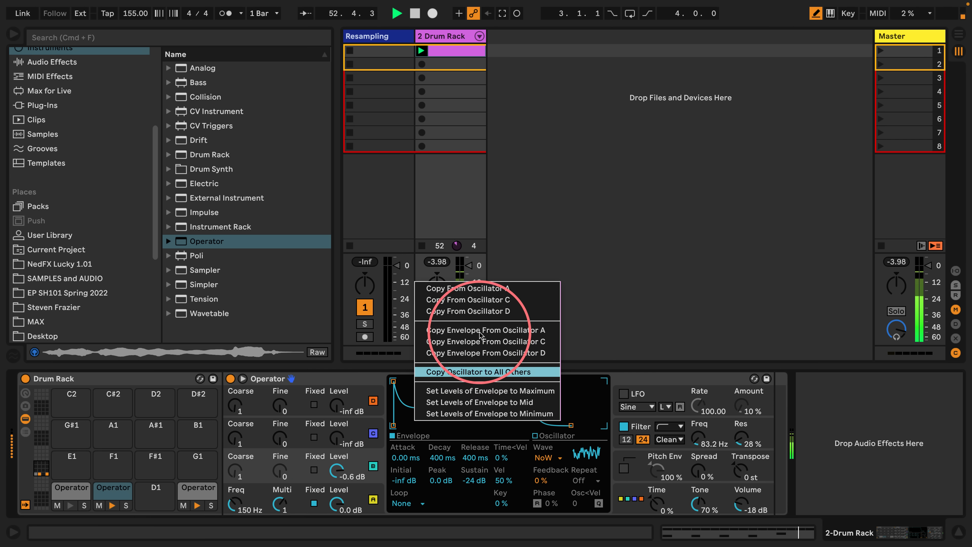
{"action": "left_click", "coordinate": [468, 288]}
{"action": "key", "text": "super+z"}
- Set oscillator B's envelope to a 245 ms decay with sustain at -inf dB and return to oscillator A
{"action": "left_click_drag", "start_coordinate": [429, 419], "coordinate": [425, 424]}
{"action": "left_click_drag", "start_coordinate": [439, 460], "coordinate": [439, 453]}
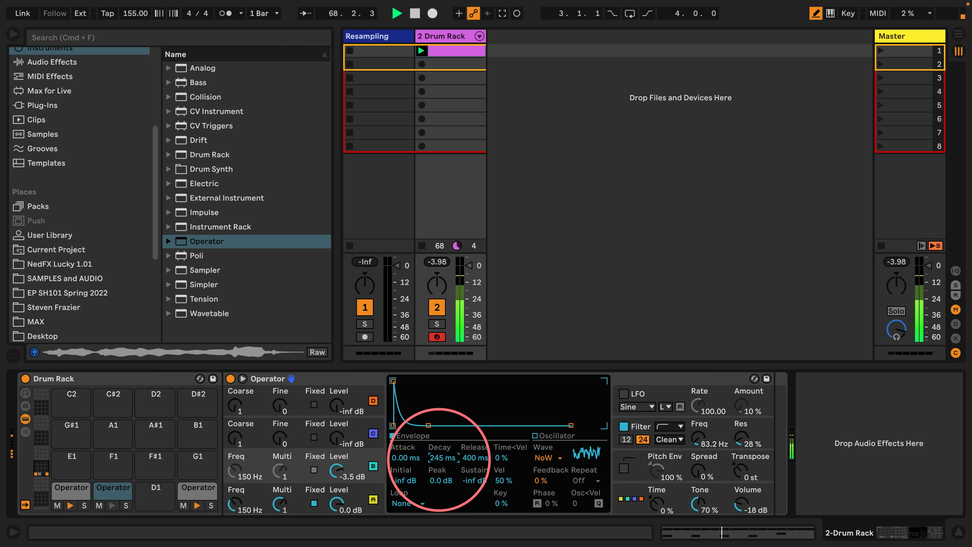
{"action": "left_click", "coordinate": [370, 487]}
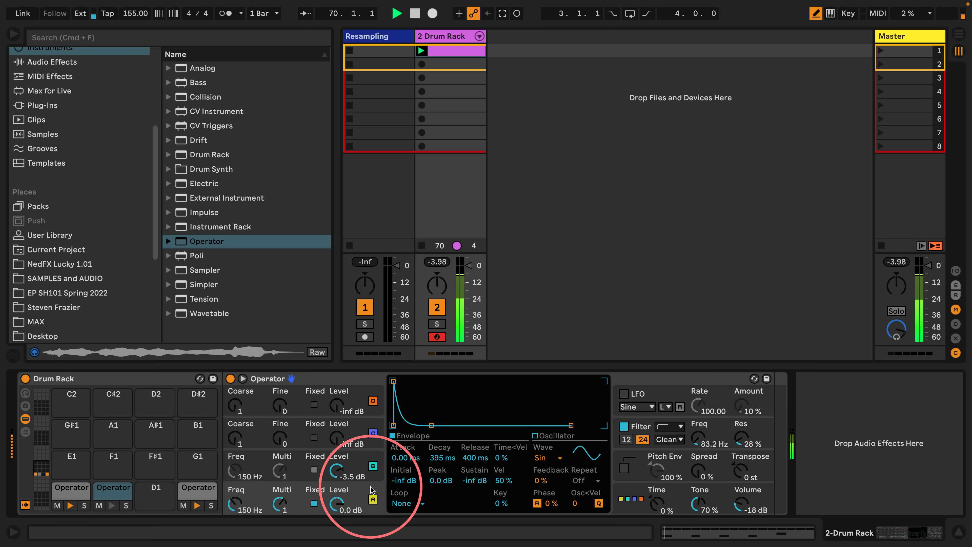
- Enable the pitch envelope with a decay of 67.5 ms and stop playback
{"action": "left_click", "coordinate": [623, 469]}
{"action": "left_click_drag", "start_coordinate": [439, 456], "coordinate": [439, 478]}
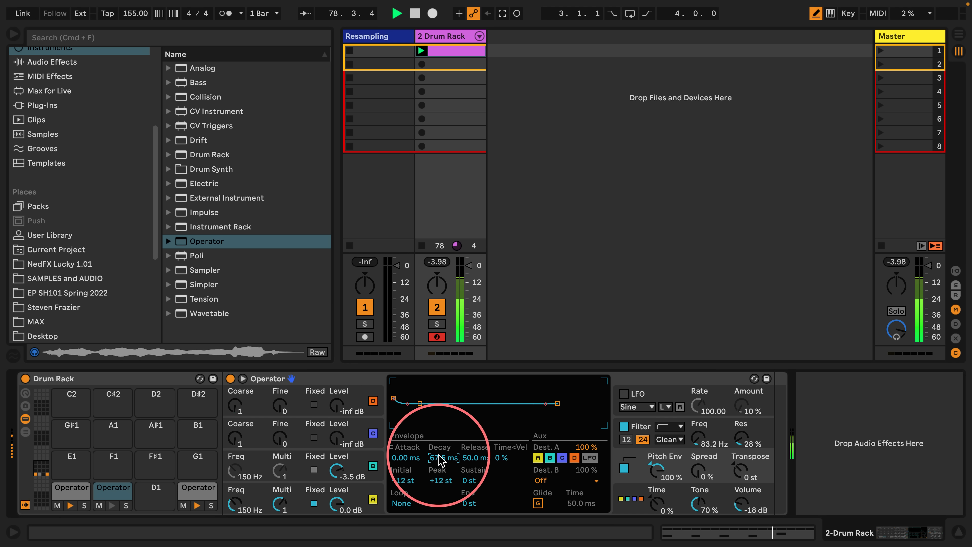
{"action": "key", "text": "space"}
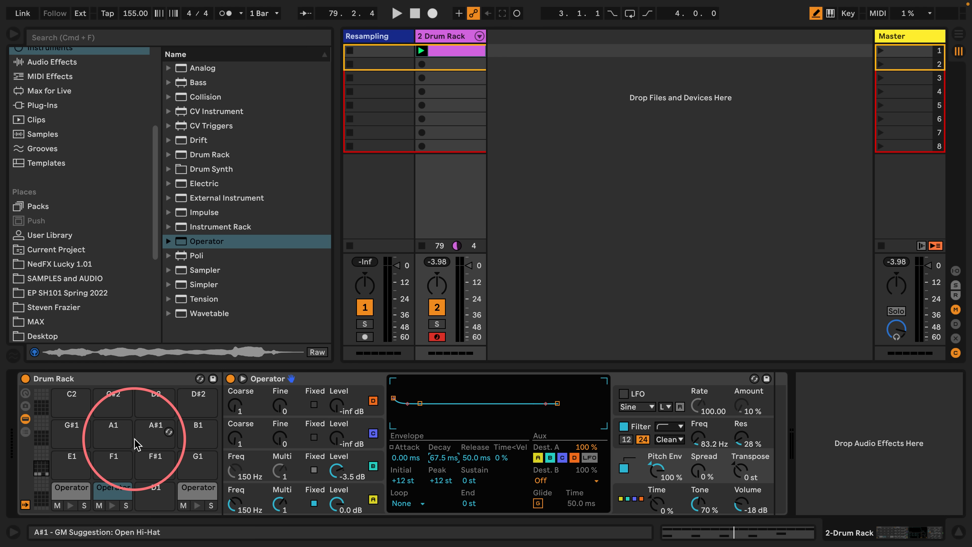
- Select the C1 pad's Operator and audition the beat, and solo the D#1 pad for playback
{"action": "left_click", "coordinate": [71, 490]}
{"action": "key", "text": "space"}
{"action": "key", "text": "space"}
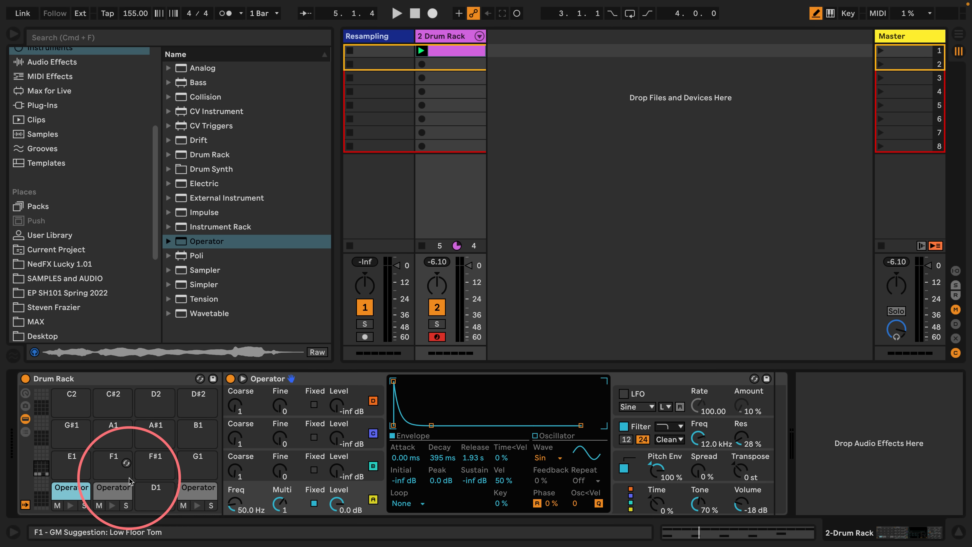
{"action": "left_click", "coordinate": [211, 506]}
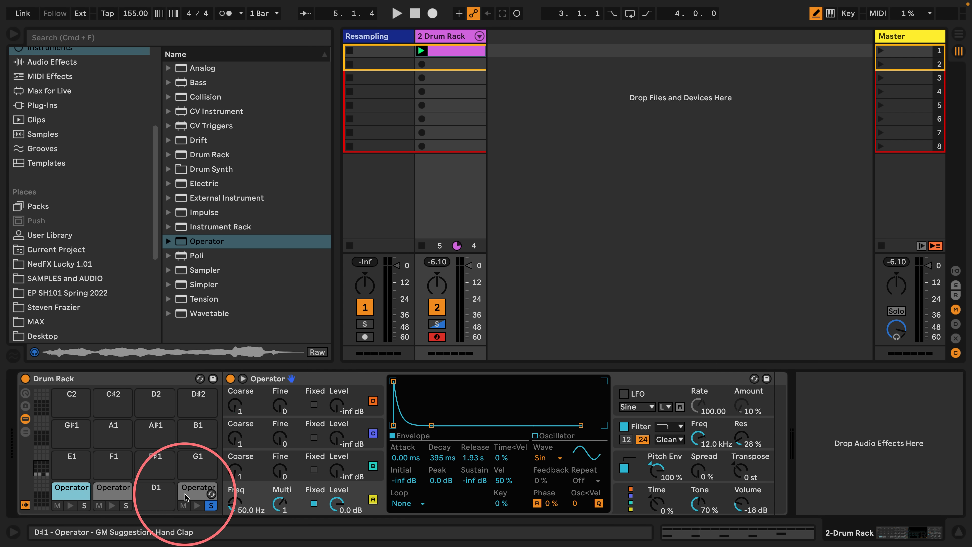
{"action": "key", "text": "space"}
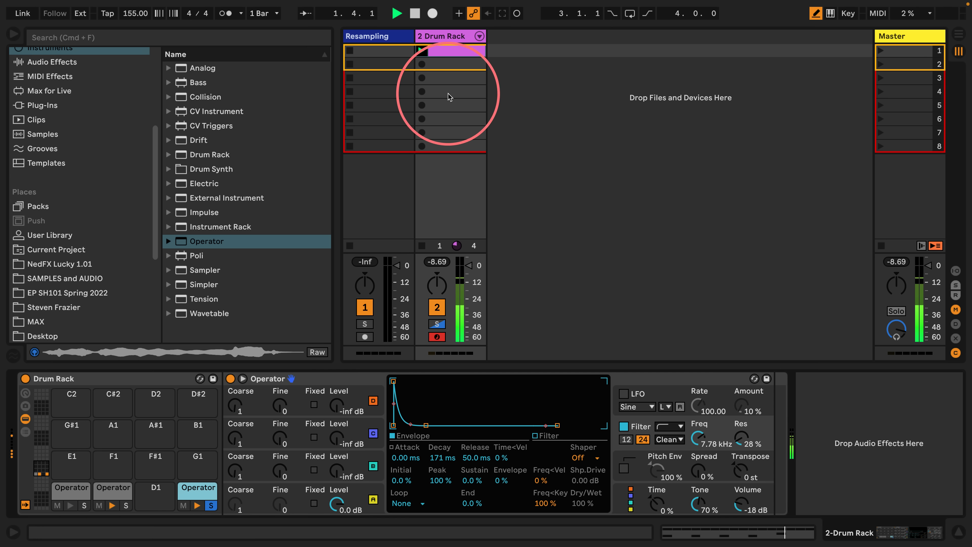
- Open the Drum Rack clip, select all D#1 hi-hat notes and draw varied velocities for them across the bar
{"action": "double_click", "coordinate": [448, 50]}
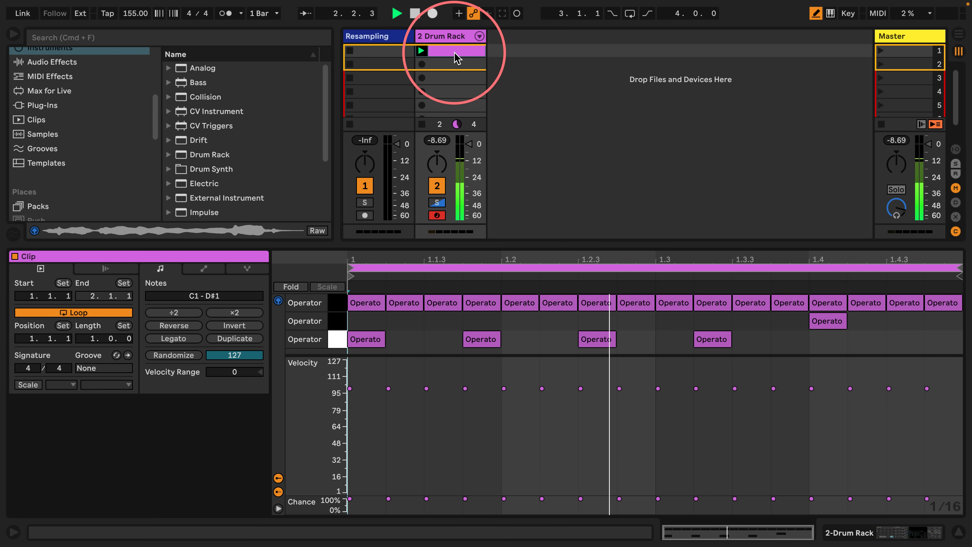
{"action": "left_click", "coordinate": [338, 304]}
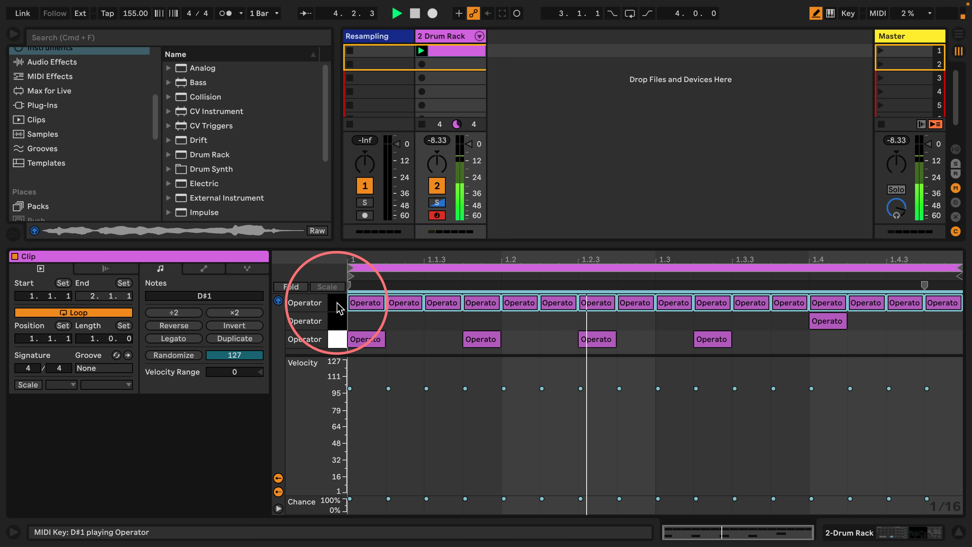
{"action": "mouse_move", "coordinate": [351, 390]}
{"action": "left_mouse_down"}
{"action": "mouse_move", "coordinate": [387, 418]}
{"action": "mouse_move", "coordinate": [453, 395]}
{"action": "mouse_move", "coordinate": [742, 423]}
{"action": "mouse_move", "coordinate": [925, 418]}
{"action": "mouse_move", "coordinate": [889, 423]}
{"action": "left_mouse_up"}
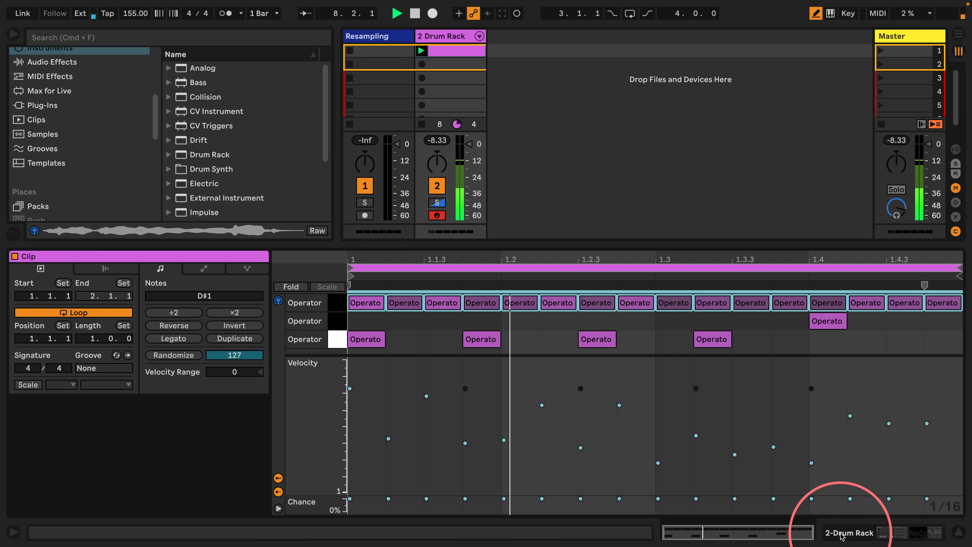
- In the hi-hat's Operator, set oscillator A's velocity sensitivity to 100 %
{"action": "left_click", "coordinate": [838, 541]}
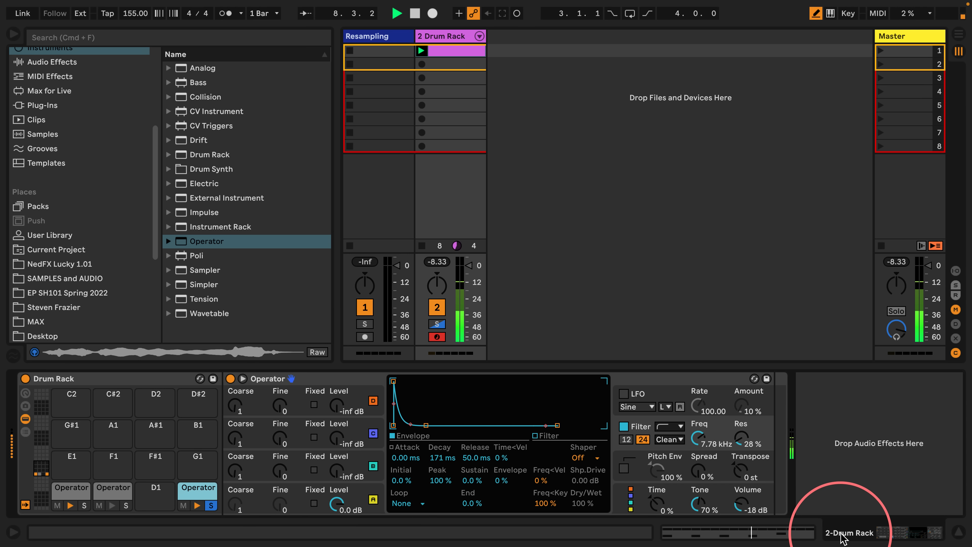
{"action": "left_click", "coordinate": [379, 485]}
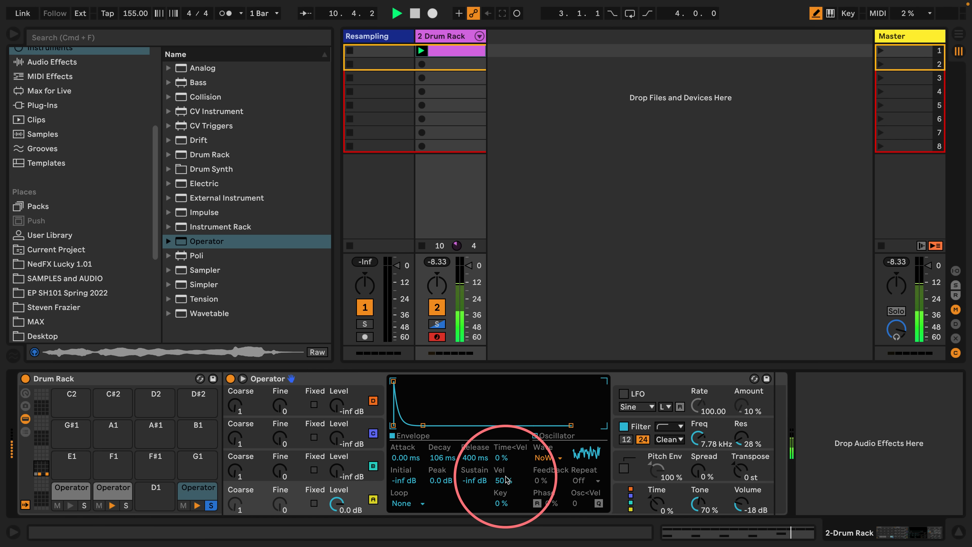
{"action": "left_click_drag", "start_coordinate": [504, 480], "coordinate": [504, 456]}
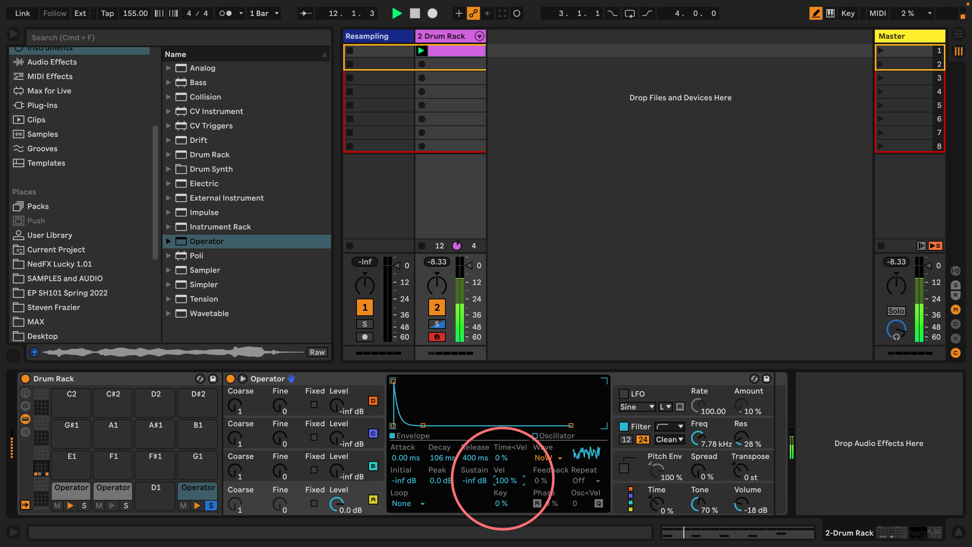
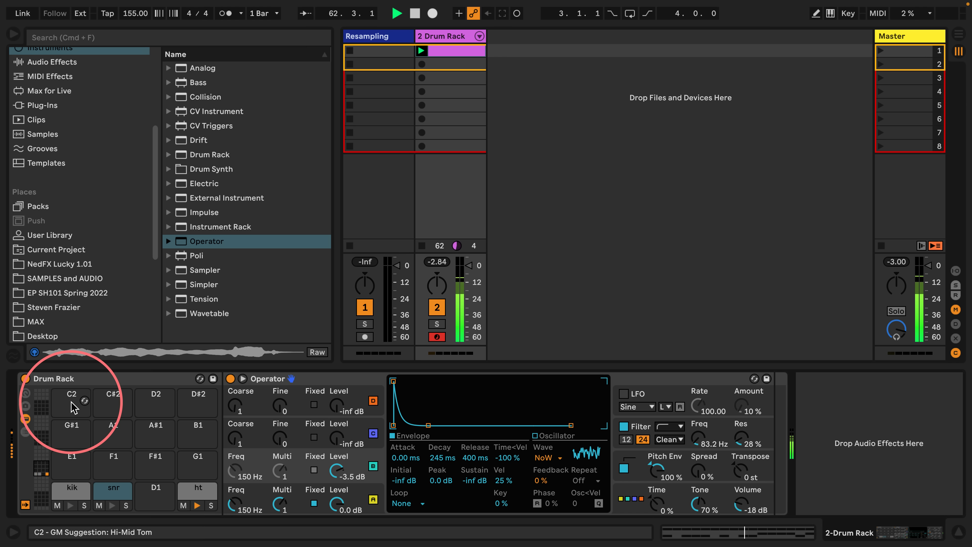
- Stop playback, place 28a-voc29.wav from SAMPLES and AUDIO on a new track in scene 6, and reselect the Drum Rack
{"action": "key", "text": "space"}
{"action": "left_click", "coordinate": [65, 279]}
{"action": "left_click_drag", "start_coordinate": [226, 210], "coordinate": [522, 119]}
{"action": "left_click", "coordinate": [451, 119]}
{"action": "left_click", "coordinate": [54, 378]}
- Find Sampler among the instruments and load it onto the Drum Rack's E1 pad
{"action": "scroll", "coordinate": [49, 261], "scroll_direction": "up", "scroll_amount": 5}
{"action": "scroll", "coordinate": [49, 261], "scroll_direction": "down", "scroll_amount": 8}
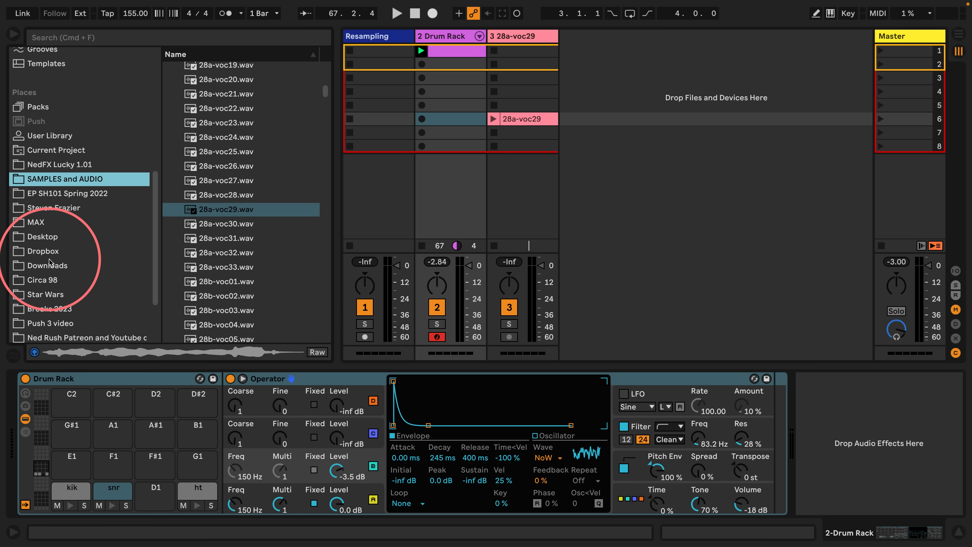
{"action": "scroll", "coordinate": [49, 262], "scroll_direction": "down", "scroll_amount": 3}
{"action": "scroll", "coordinate": [51, 238], "scroll_direction": "up", "scroll_amount": 10}
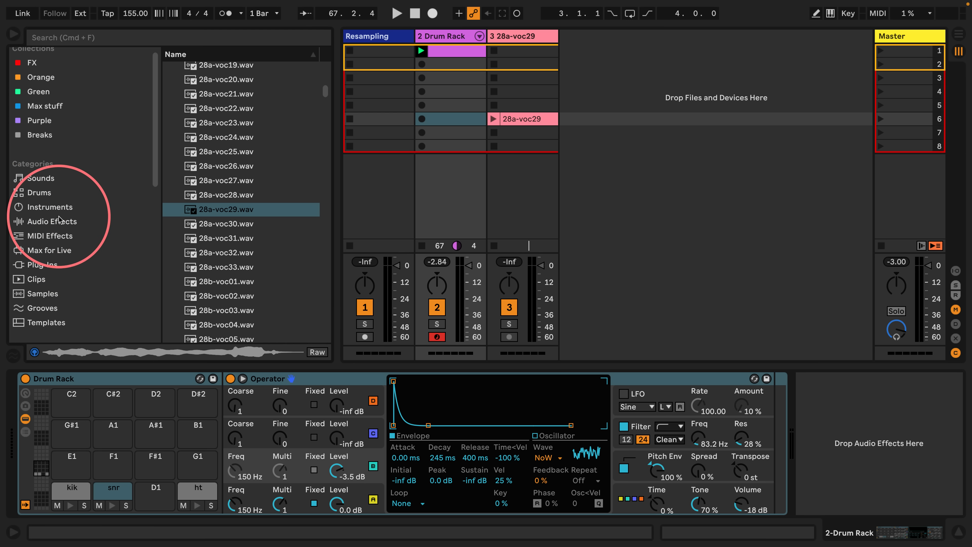
{"action": "left_click", "coordinate": [50, 207]}
{"action": "left_click_drag", "start_coordinate": [204, 270], "coordinate": [68, 465]}
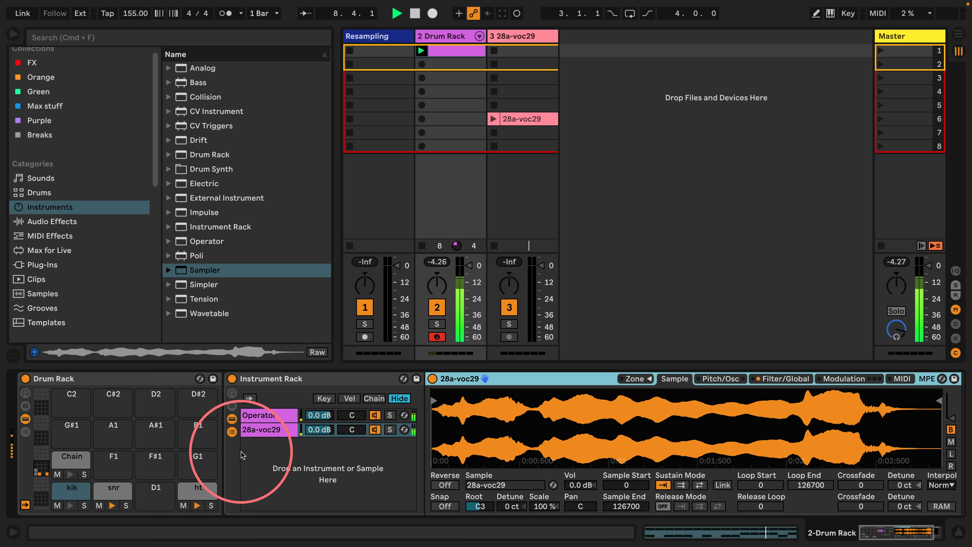
- Collapse the Drum Rack, add a Drum Buss effect after it, and expand the rack again
{"action": "double_click", "coordinate": [63, 377]}
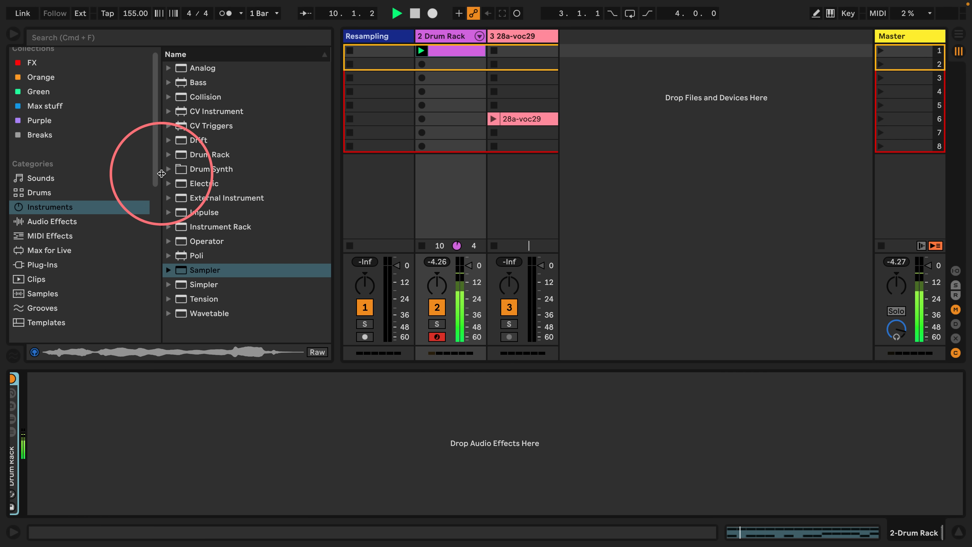
{"action": "left_click", "coordinate": [52, 221]}
{"action": "scroll", "coordinate": [230, 237], "scroll_direction": "down", "scroll_amount": 5}
{"action": "left_click_drag", "start_coordinate": [209, 249], "coordinate": [268, 440]}
{"action": "double_click", "coordinate": [12, 465]}
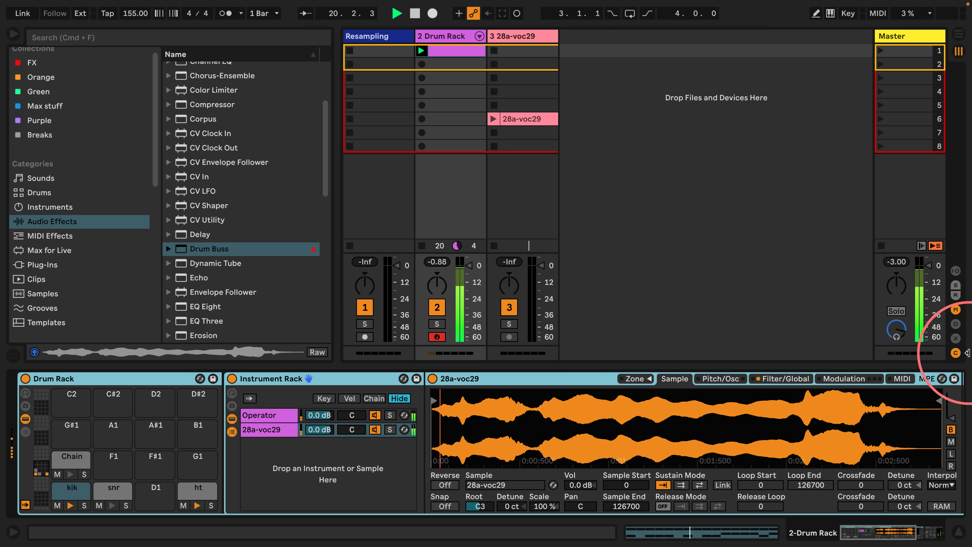
- Route velocity to Sample Offset with an amount of 100 in the kick pad's 28a-voc29 Sampler
{"action": "left_click", "coordinate": [902, 379]}
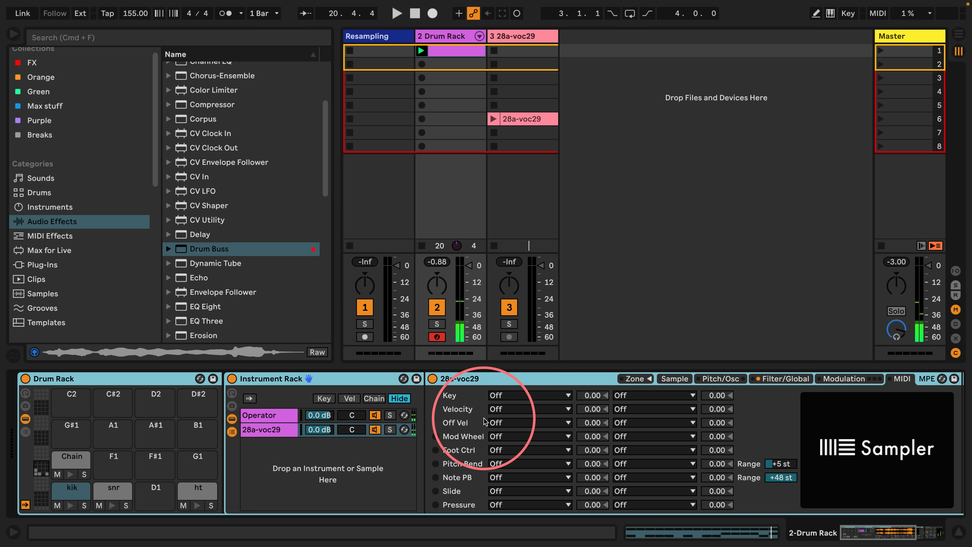
{"action": "left_click", "coordinate": [514, 410]}
{"action": "left_click", "coordinate": [521, 79]}
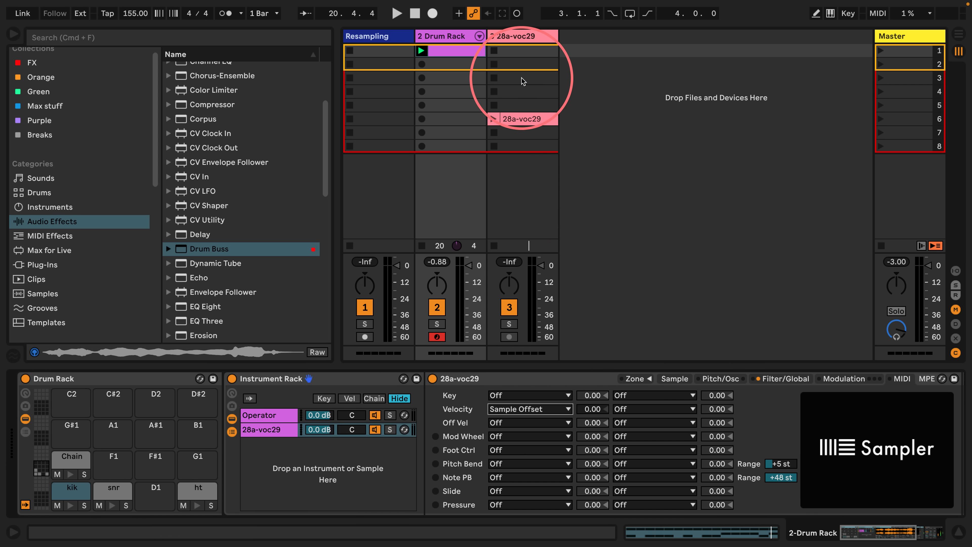
{"action": "left_click_drag", "start_coordinate": [593, 409], "coordinate": [593, 360]}
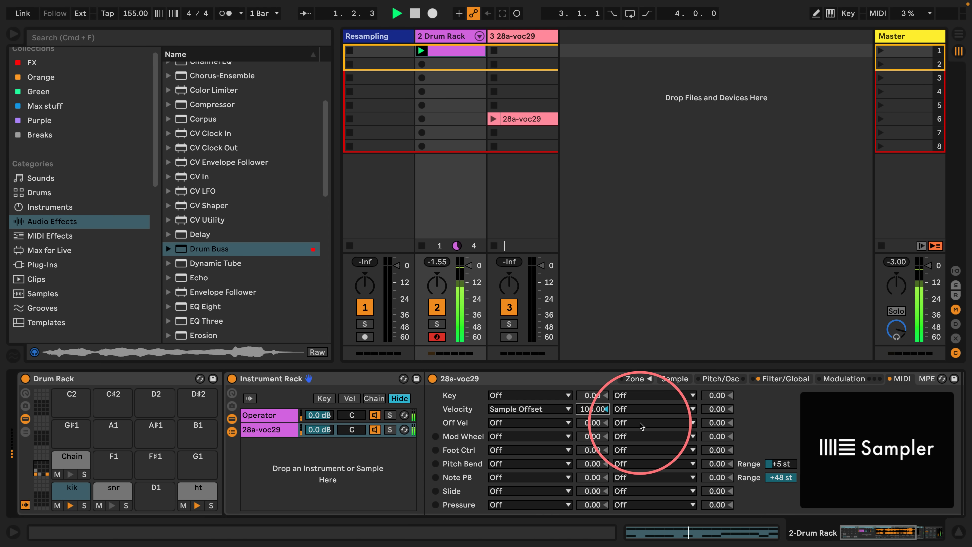
{"action": "left_click", "coordinate": [675, 379]}
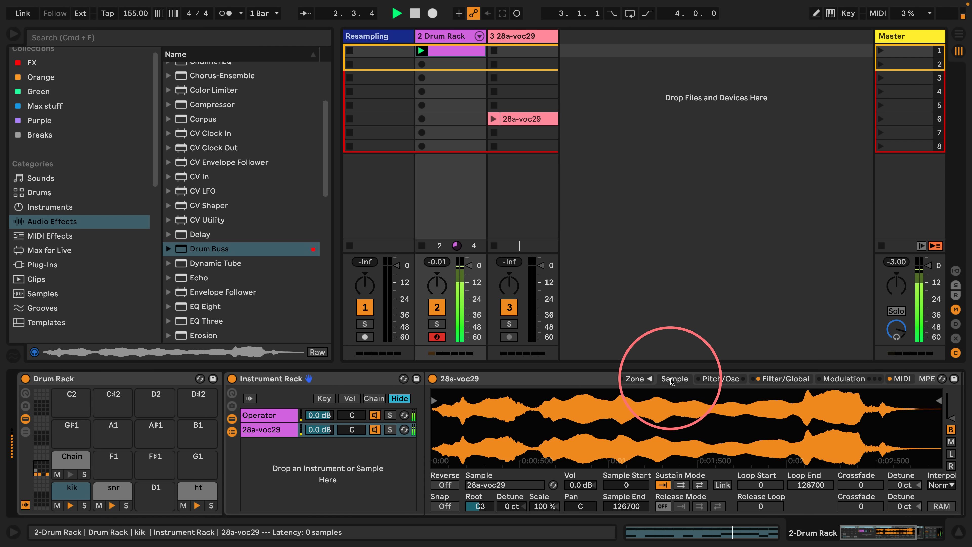
{"action": "left_click", "coordinate": [807, 379]}
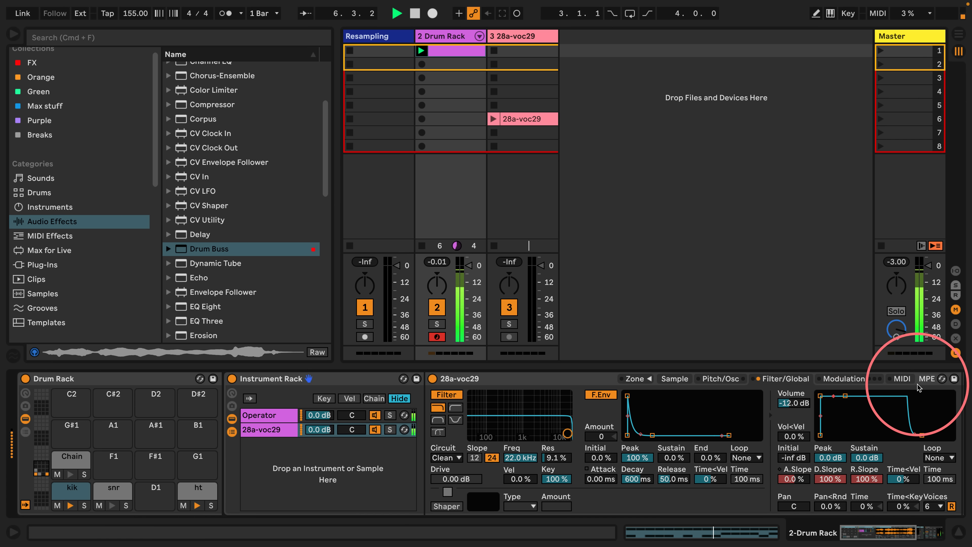
{"action": "left_click", "coordinate": [900, 379]}
{"action": "left_click_drag", "start_coordinate": [593, 411], "coordinate": [598, 391]}
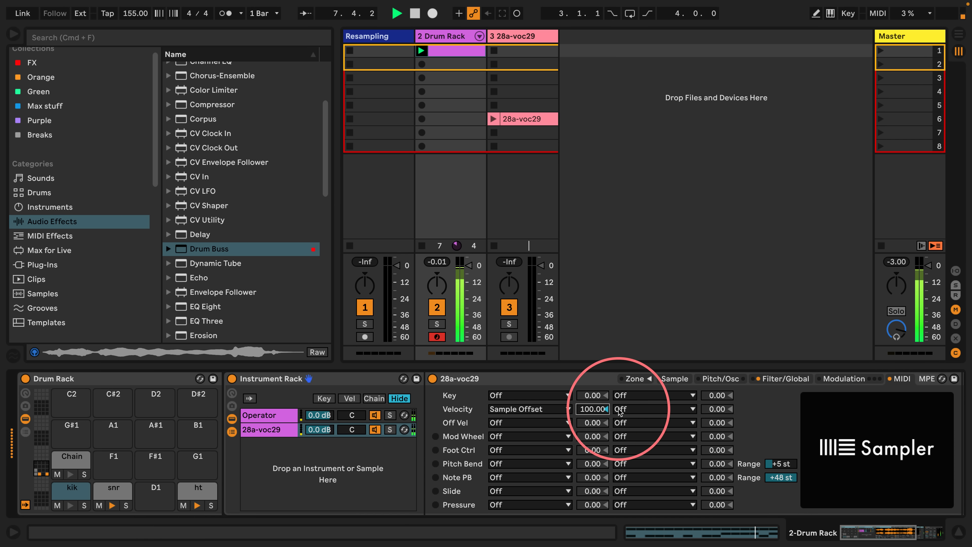
- Set the Sampler's volume envelope to -inf dB sustain, 327 ms decay, 2.72 s release and -100 % Time<Vel, with retrigger off
{"action": "left_click", "coordinate": [756, 377]}
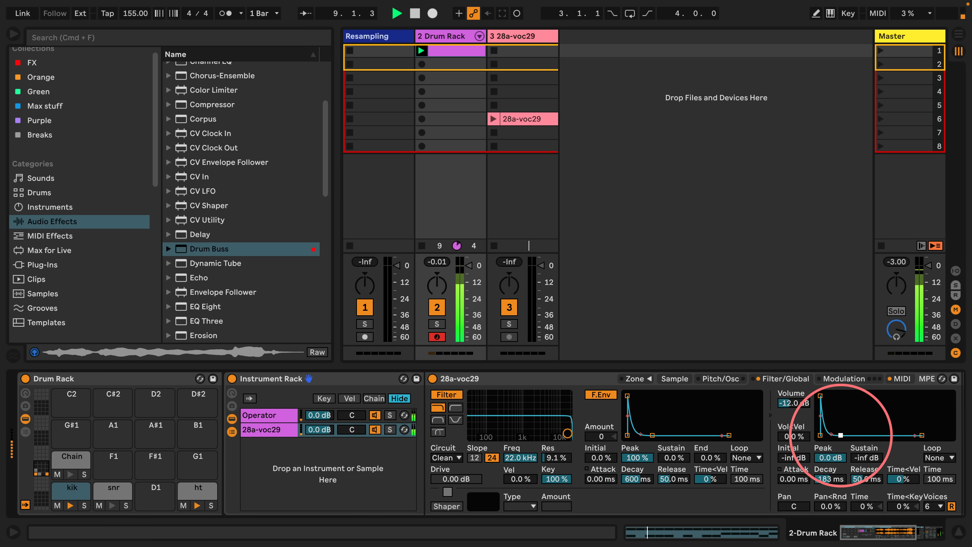
{"action": "key", "text": "space"}
{"action": "left_click", "coordinate": [951, 507]}
{"action": "left_click_drag", "start_coordinate": [904, 479], "coordinate": [903, 540]}
{"action": "left_click_drag", "start_coordinate": [866, 479], "coordinate": [866, 441]}
{"action": "key", "text": "space"}
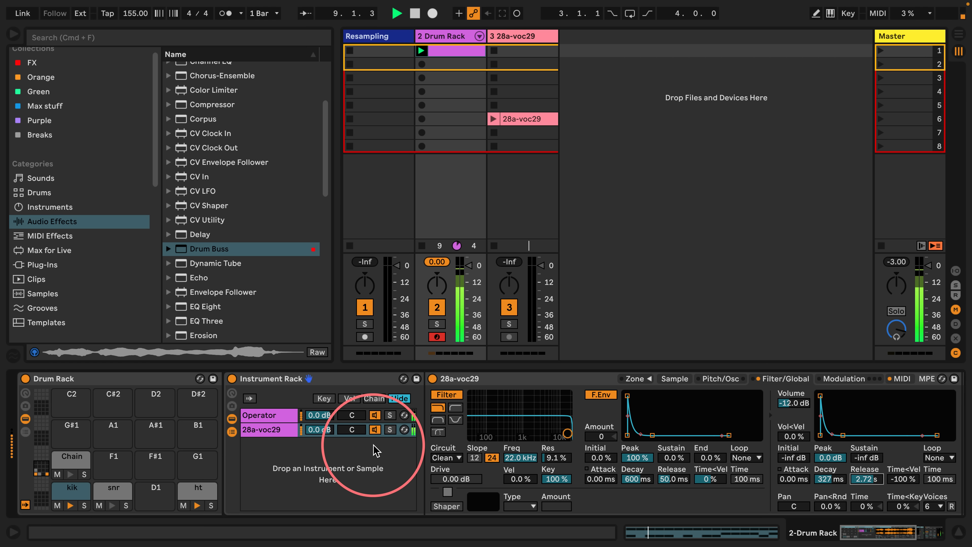
- Try root keys G2 and C-2 for the 28a-voc29 sample, undo the last one and set the root to A2
{"action": "left_click", "coordinate": [719, 379]}
{"action": "left_click", "coordinate": [685, 382]}
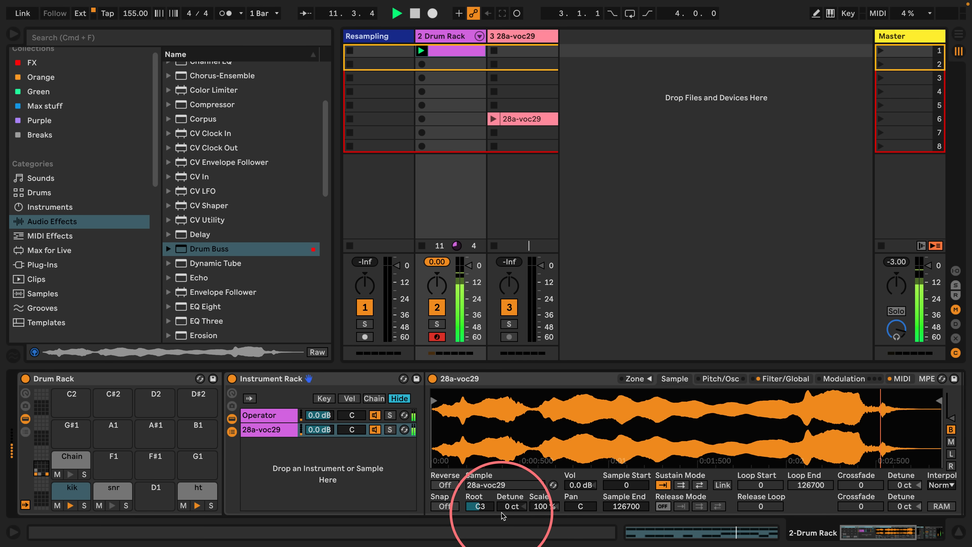
{"action": "left_click", "coordinate": [509, 507]}
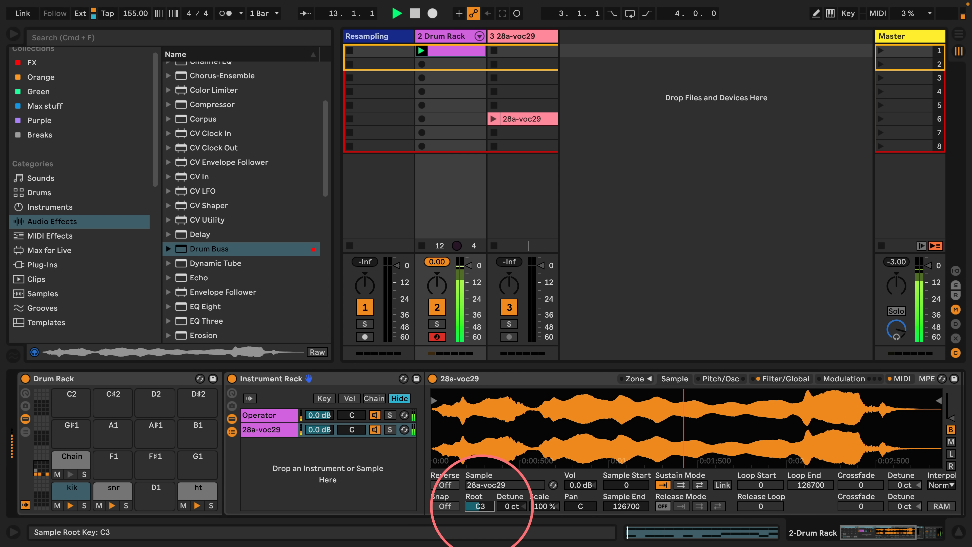
{"action": "left_click_drag", "start_coordinate": [483, 505], "coordinate": [484, 511]}
{"action": "key", "text": "Down"}
{"action": "key", "text": "Down"}
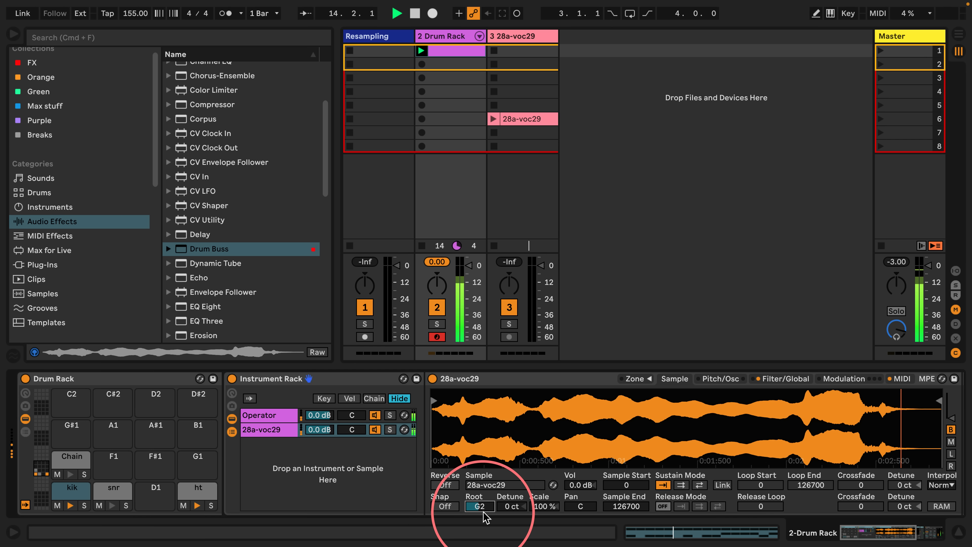
{"action": "left_click_drag", "start_coordinate": [483, 508], "coordinate": [487, 515]}
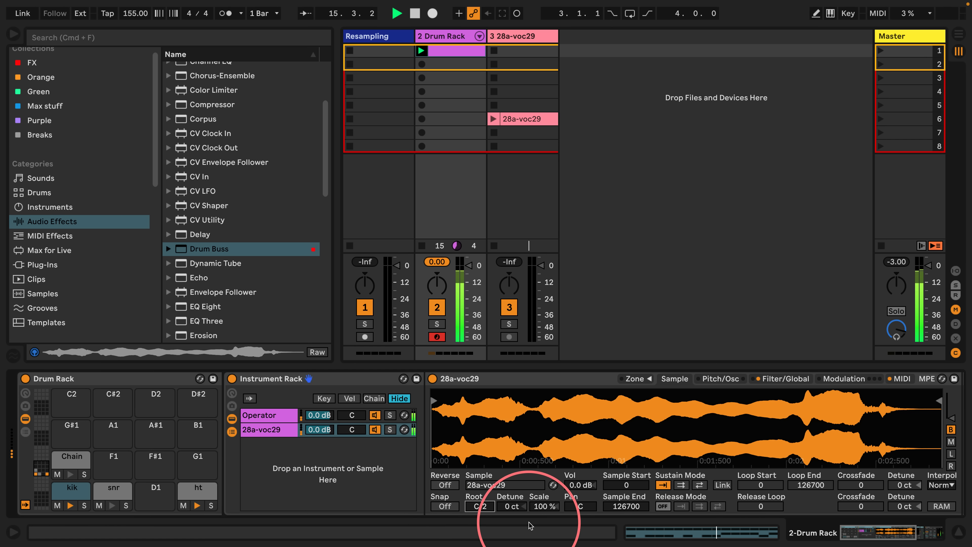
{"action": "key", "text": "super+z"}
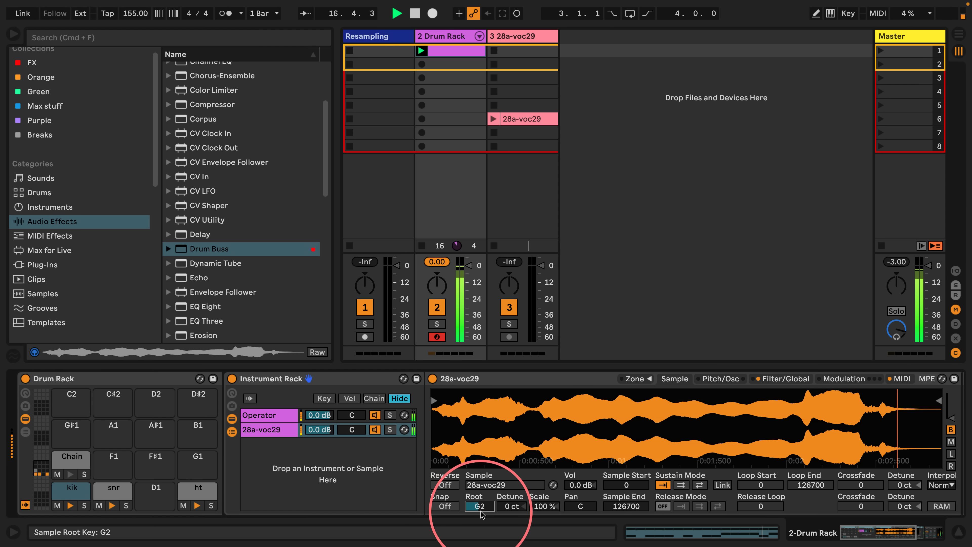
{"action": "key", "text": "Up"}
{"action": "key", "text": "Up"}
{"action": "key", "text": "Up"}
{"action": "key", "text": "Up"}
{"action": "key", "text": "Up"}
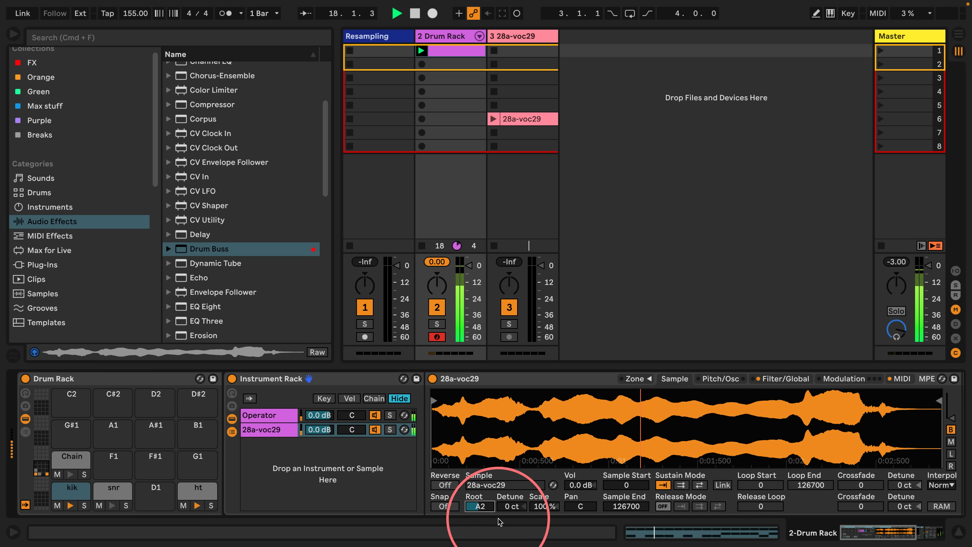
- Transpose the 28a-voc29 Sampler by +7 st
{"action": "left_click", "coordinate": [721, 379]}
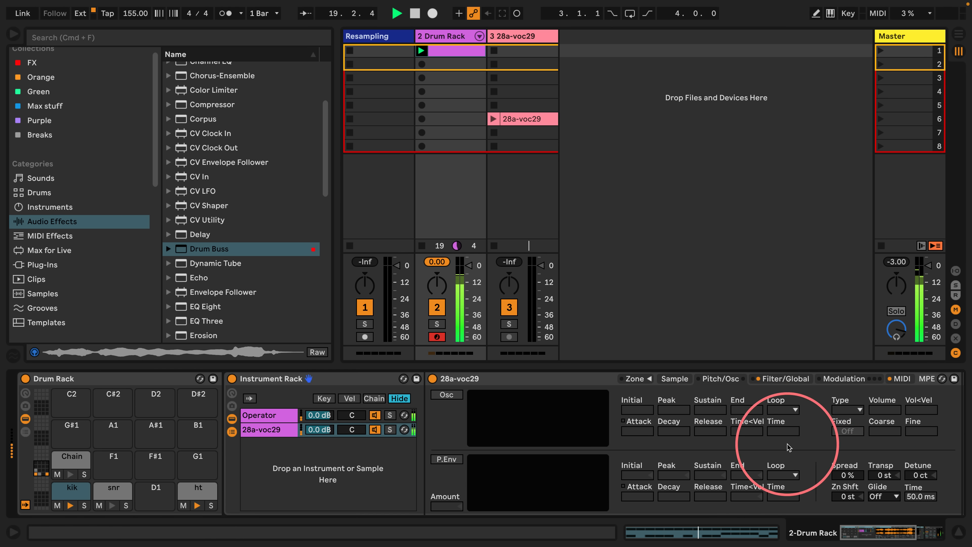
{"action": "left_click", "coordinate": [883, 476]}
{"action": "left_click_drag", "start_coordinate": [883, 473], "coordinate": [883, 483]}
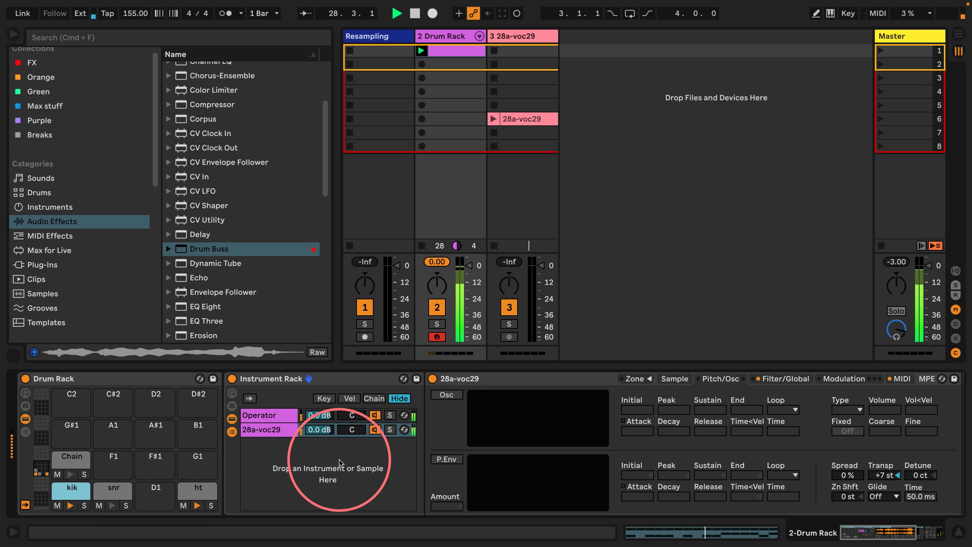
- Examine the Sampler's MIDI, Filter/Global and Modulation settings, and switch its Shaper on and back off
{"action": "scroll", "coordinate": [559, 447], "scroll_direction": "right", "scroll_amount": 8}
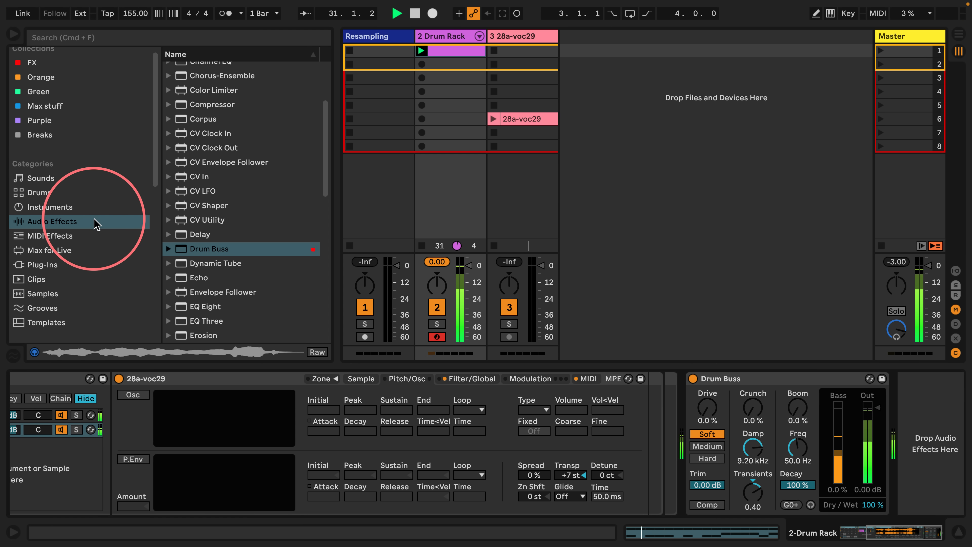
{"action": "left_click", "coordinate": [588, 378]}
{"action": "left_click", "coordinate": [481, 380]}
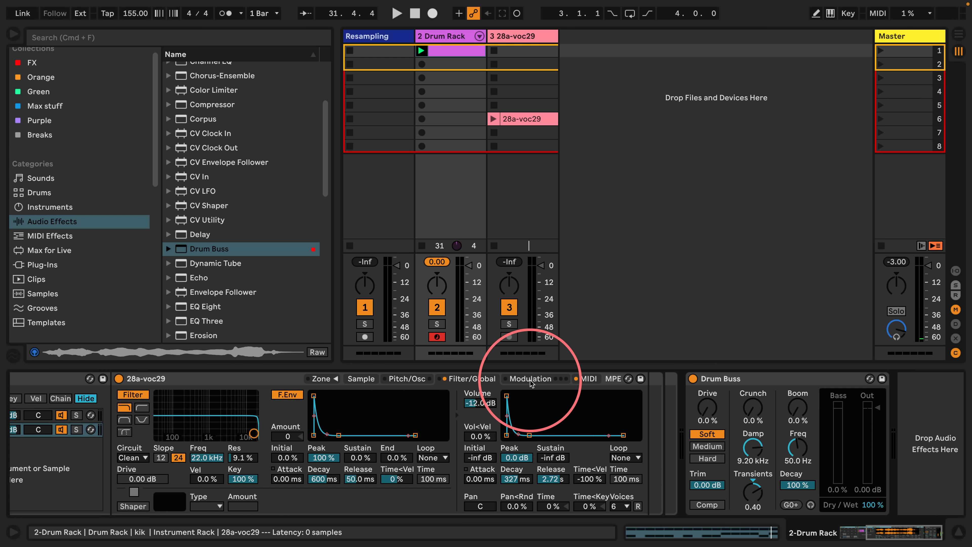
{"action": "left_click", "coordinate": [530, 379]}
{"action": "left_click", "coordinate": [452, 379]}
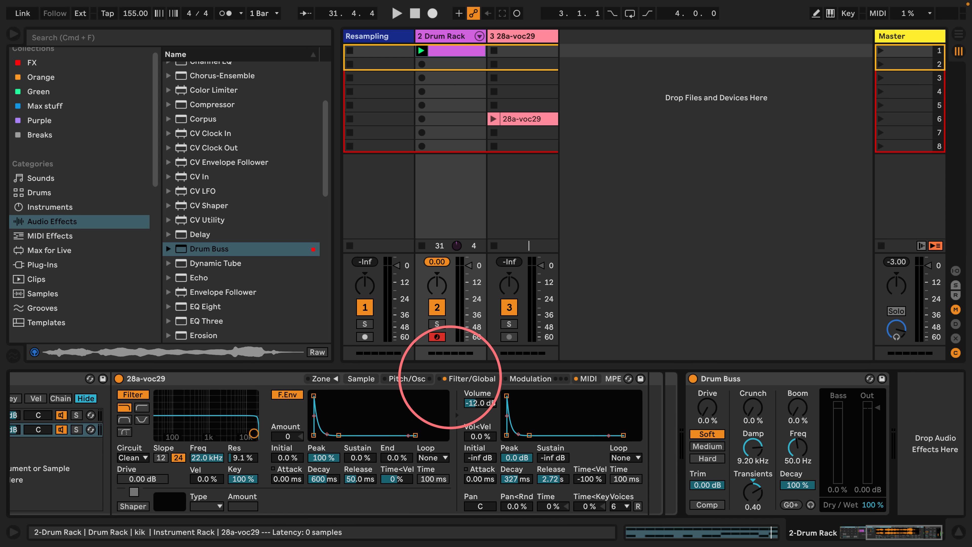
{"action": "left_click", "coordinate": [144, 507]}
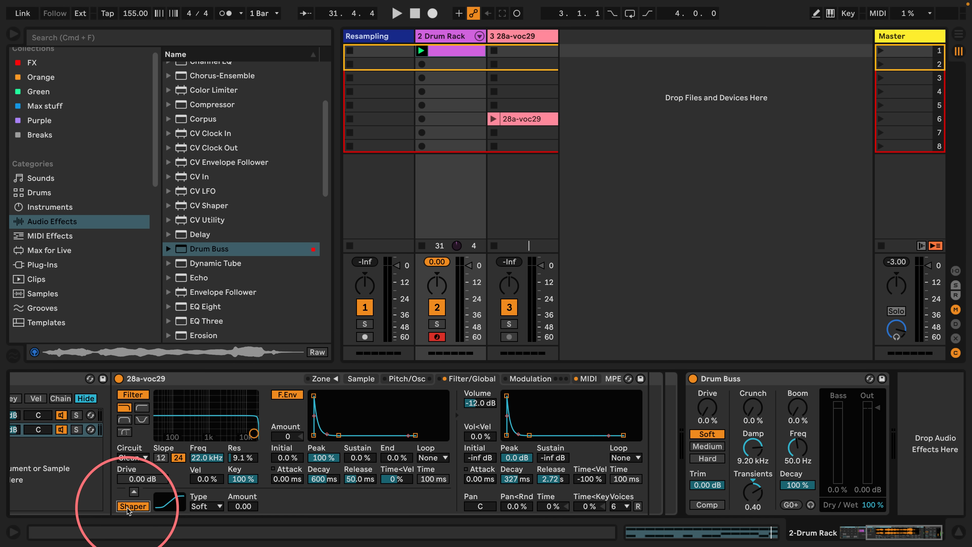
{"action": "left_click", "coordinate": [127, 507]}
- Set the filter shaper of the kick's Operator to Soft
{"action": "scroll", "coordinate": [296, 432], "scroll_direction": "left", "scroll_amount": 6}
{"action": "left_click", "coordinate": [191, 416]}
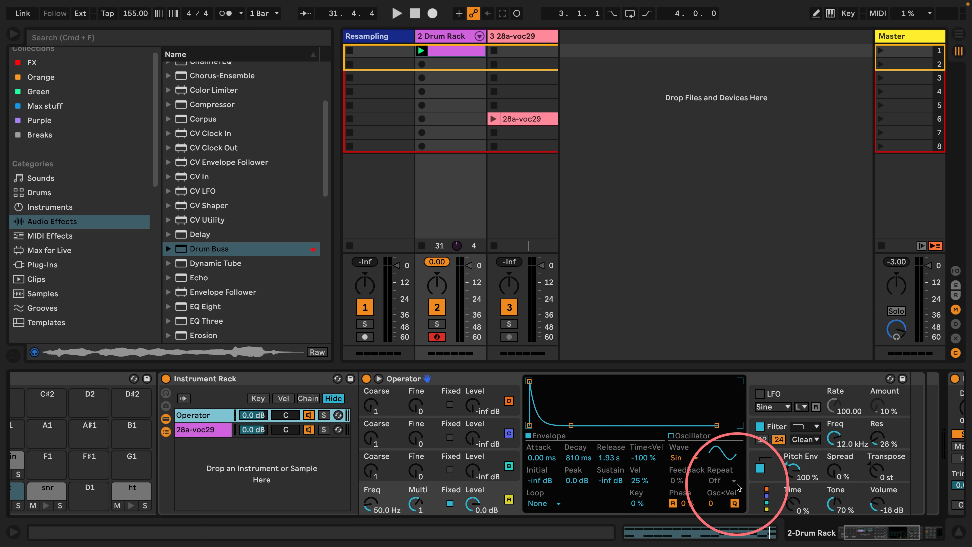
{"action": "left_click", "coordinate": [746, 498]}
{"action": "left_click", "coordinate": [763, 450]}
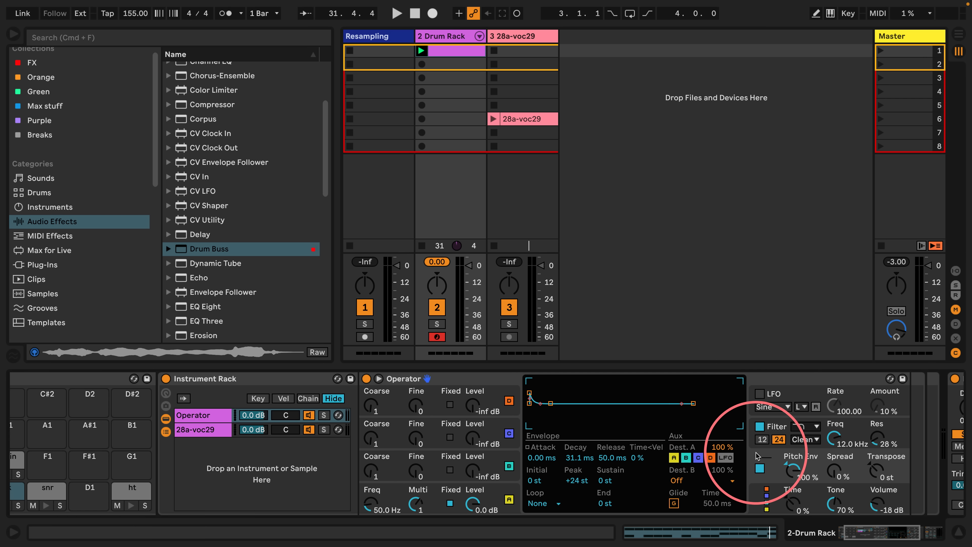
{"action": "left_click", "coordinate": [715, 458]}
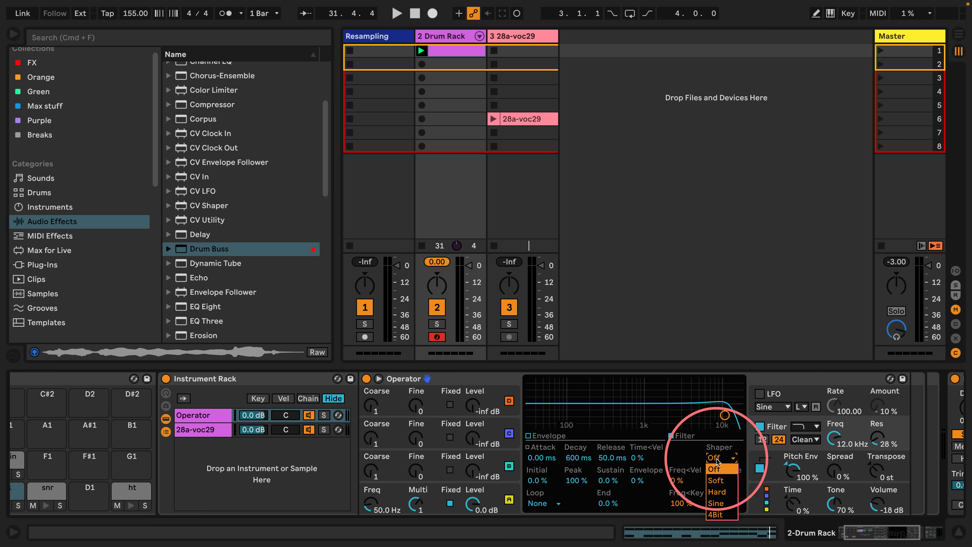
{"action": "left_click", "coordinate": [723, 483]}
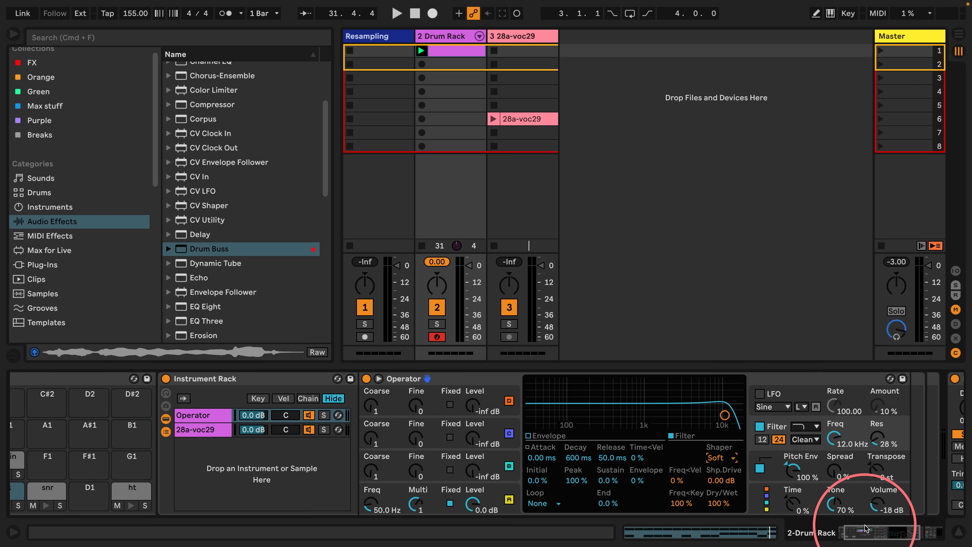
- Start playback, solo the Operator chain in the kick's Instrument Rack and set its filter's Freq<Key to 0 %
{"action": "left_click_drag", "start_coordinate": [863, 529], "coordinate": [875, 530]}
{"action": "key", "text": "space"}
{"action": "left_click", "coordinate": [180, 415]}
{"action": "left_click", "coordinate": [180, 416]}
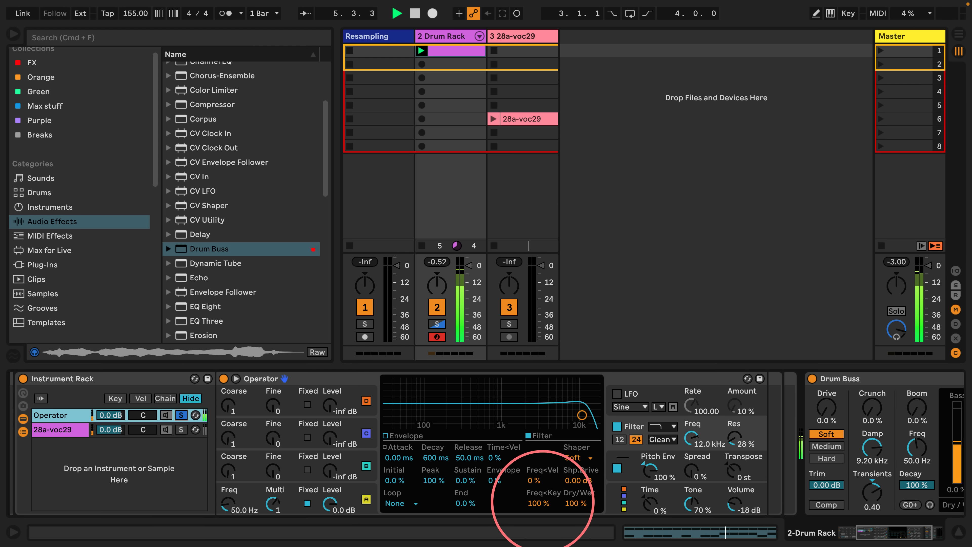
{"action": "left_click_drag", "start_coordinate": [541, 503], "coordinate": [541, 542]}
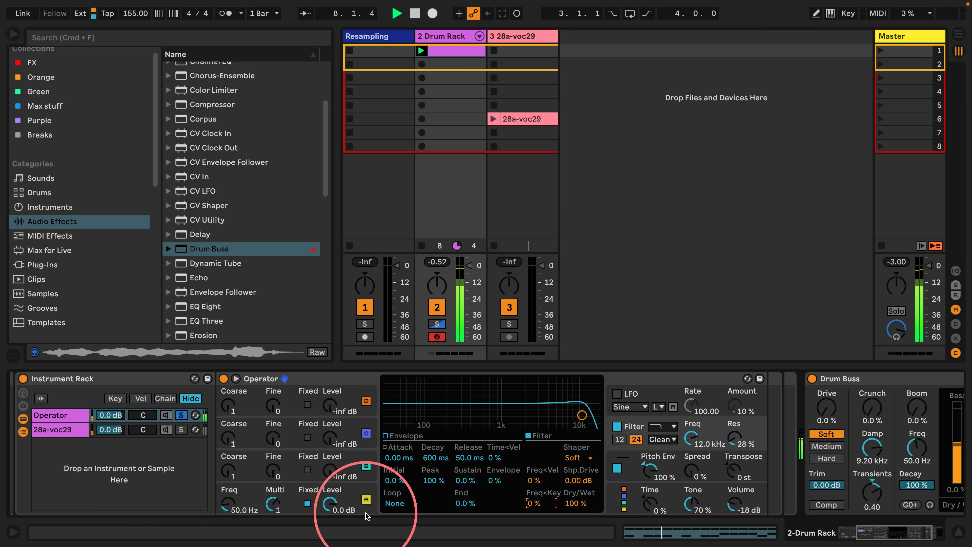
- Change the Operator's filter shaper to Hard with a shaper drive of 12.0 dB, and stop playback
{"action": "left_click", "coordinate": [347, 488]}
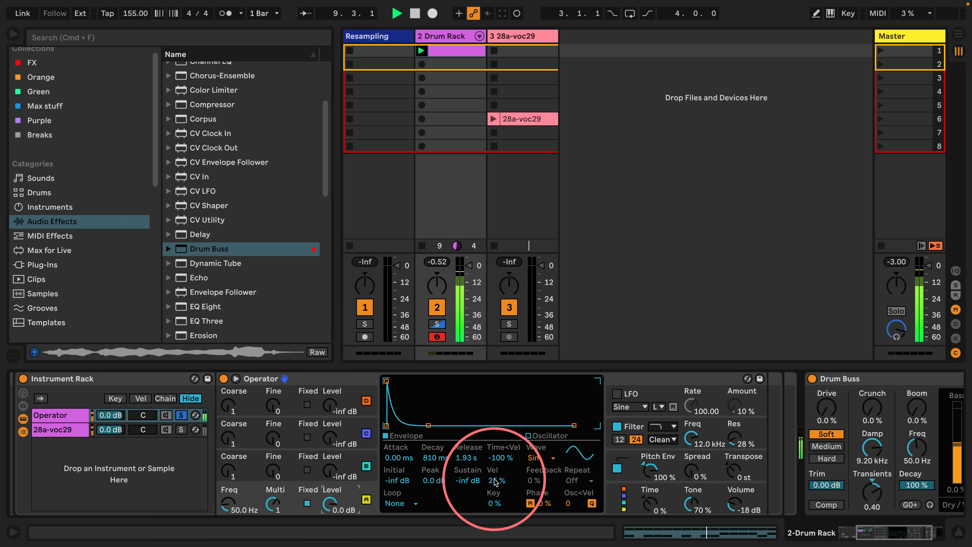
{"action": "left_click", "coordinate": [627, 426]}
{"action": "left_click_drag", "start_coordinate": [576, 477], "coordinate": [571, 486]}
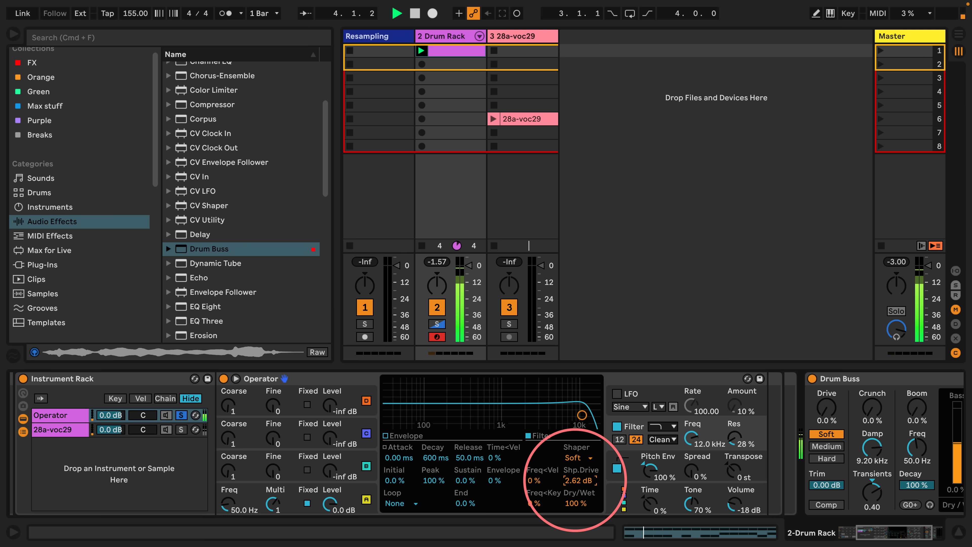
{"action": "left_click", "coordinate": [574, 458]}
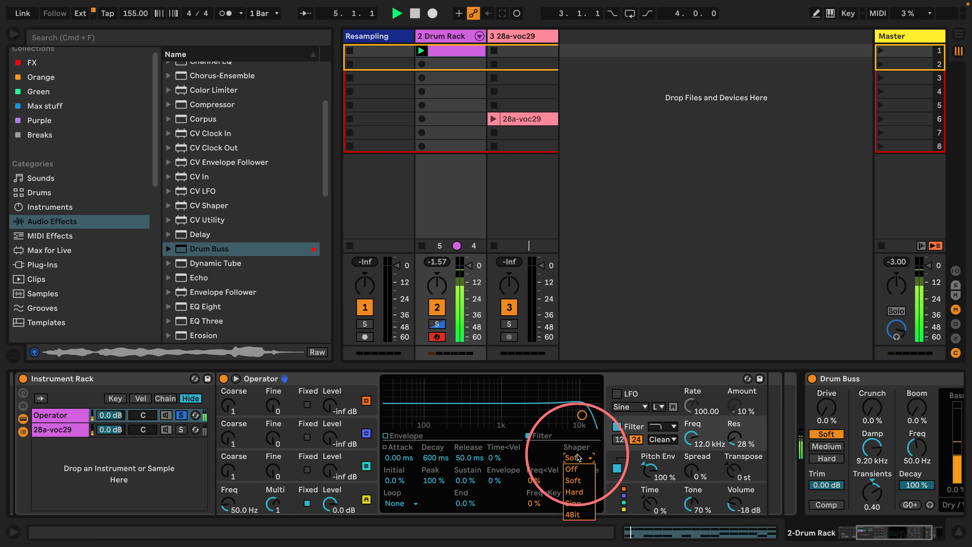
{"action": "left_click", "coordinate": [574, 493]}
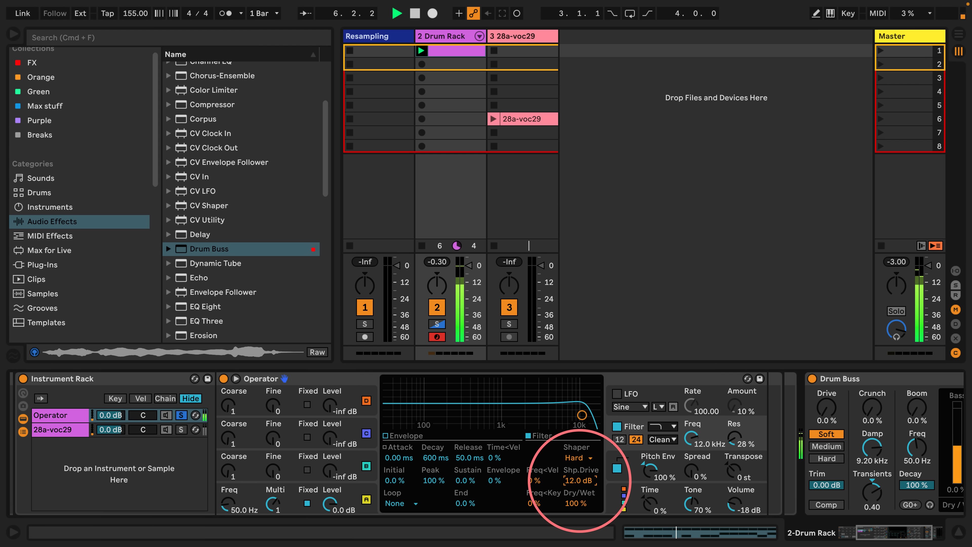
{"action": "key", "text": "space"}
- Map the Operator's velocity to Shaper Drive as connection B with an amount of 100
{"action": "left_click", "coordinate": [616, 497]}
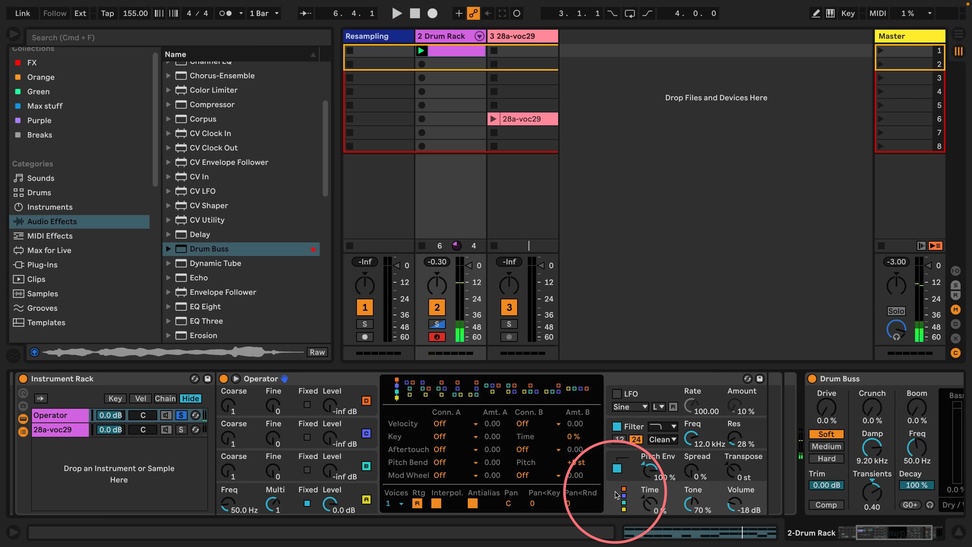
{"action": "left_click", "coordinate": [535, 427]}
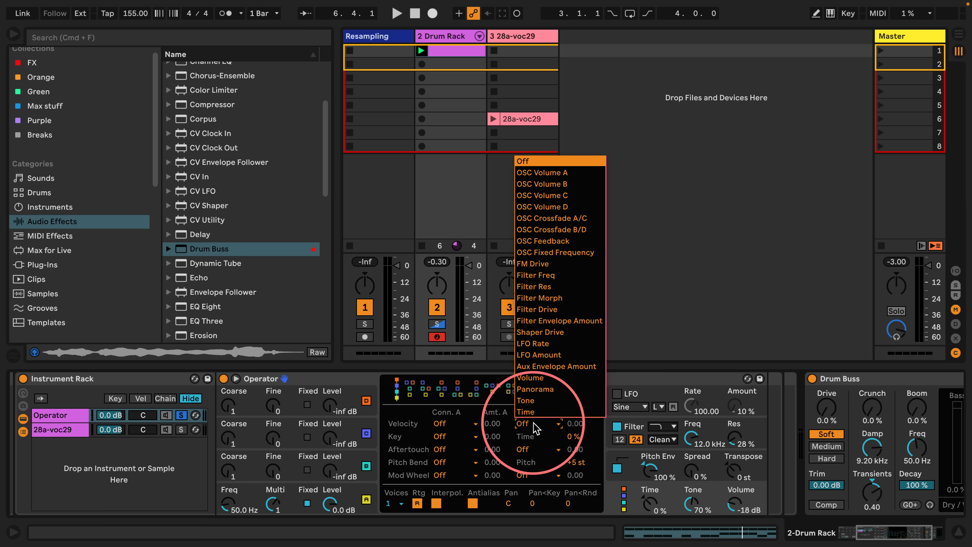
{"action": "left_click", "coordinate": [540, 332]}
{"action": "left_click_drag", "start_coordinate": [575, 426], "coordinate": [574, 422]}
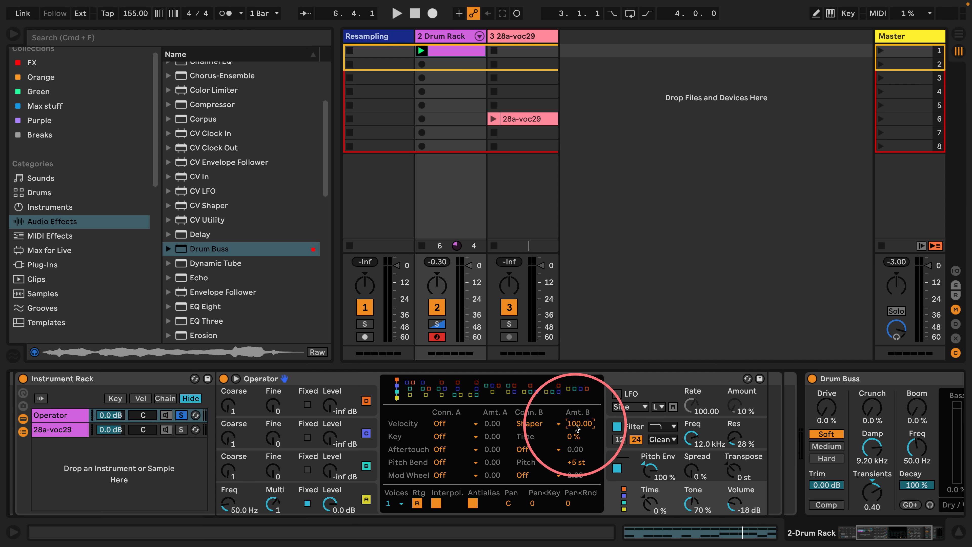
- During playback, lower the Operator's shaper drive to 0.38 dB and unsolo the Operator chain
{"action": "key", "text": "space"}
{"action": "left_click", "coordinate": [613, 448]}
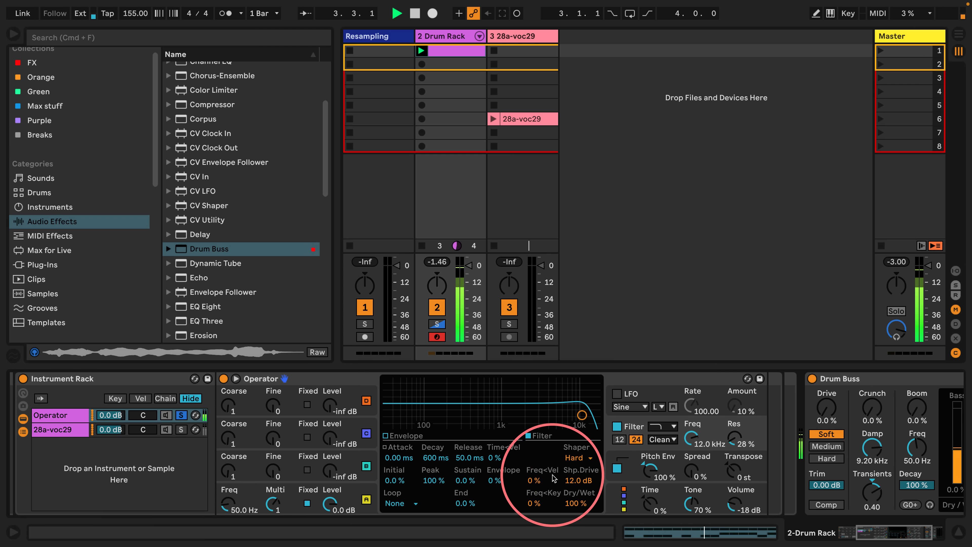
{"action": "mouse_move", "coordinate": [581, 481]}
{"action": "left_mouse_down"}
{"action": "mouse_move", "coordinate": [581, 513]}
{"action": "mouse_move", "coordinate": [580, 490]}
{"action": "left_mouse_up"}
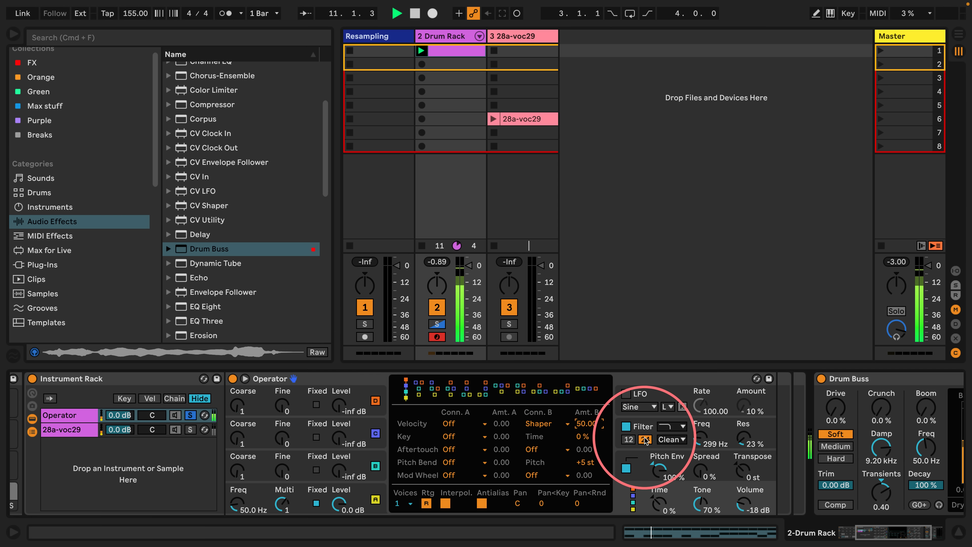
{"action": "left_click", "coordinate": [643, 429]}
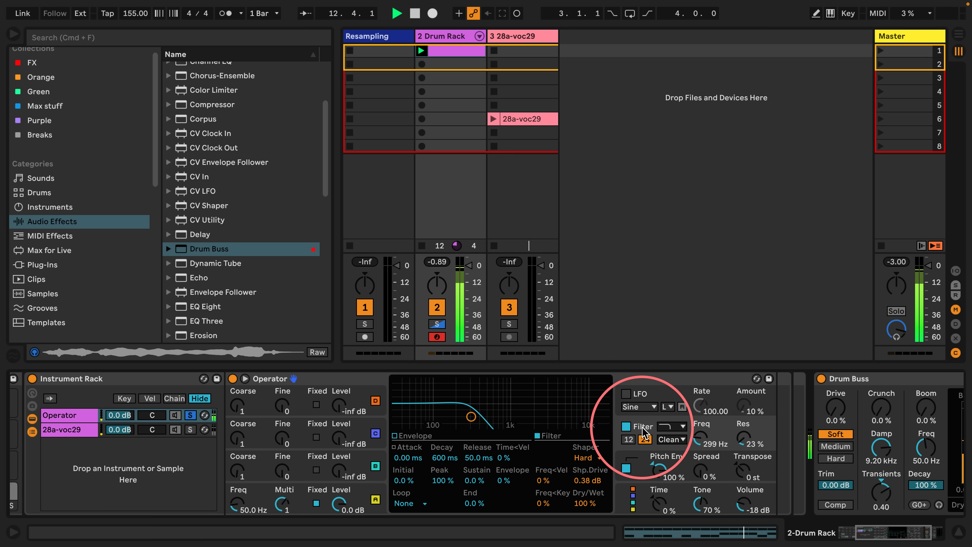
{"action": "left_click", "coordinate": [190, 415]}
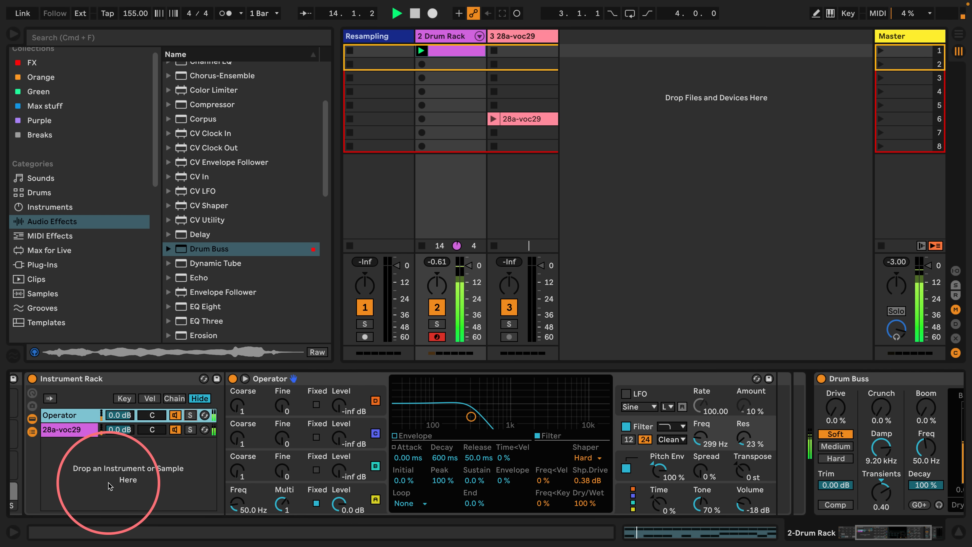
- Try transposing the 28a-voc29 Sampler up to +10 st, and settle its transposition at -4 st
{"action": "scroll", "coordinate": [111, 484], "scroll_direction": "left", "scroll_amount": 5}
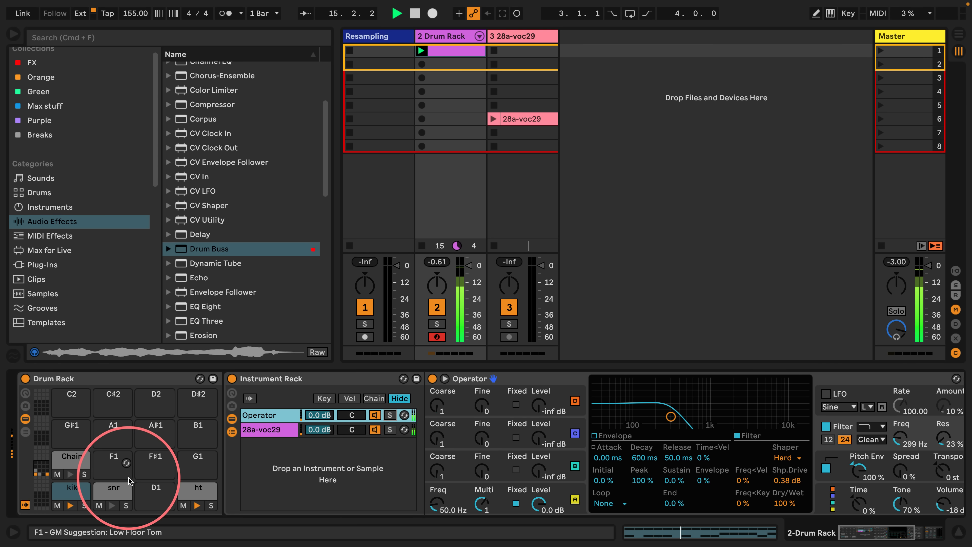
{"action": "left_click", "coordinate": [255, 428]}
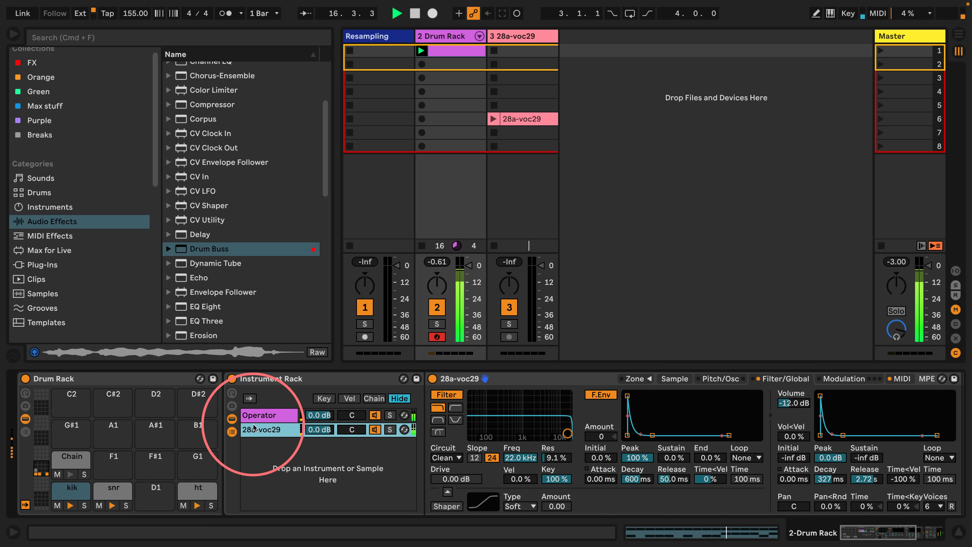
{"action": "left_click", "coordinate": [559, 378]}
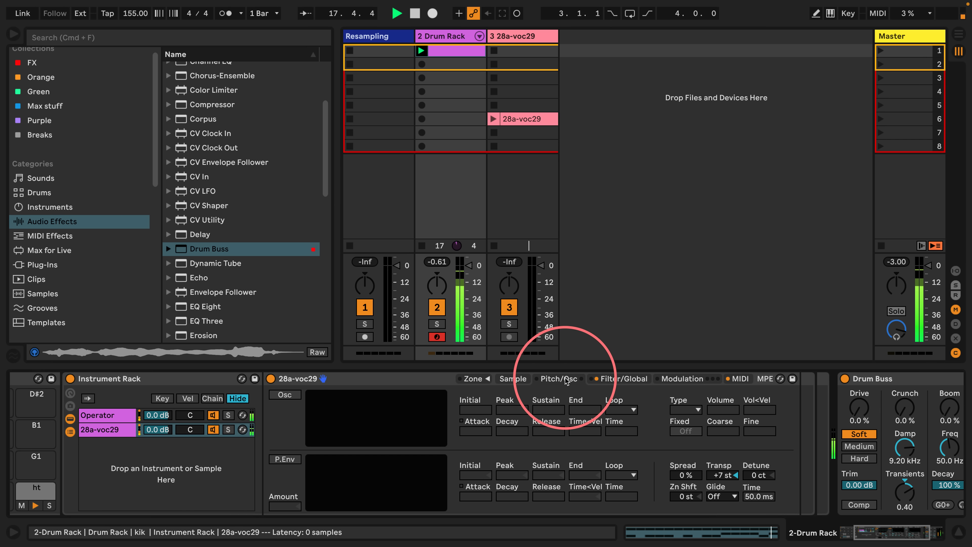
{"action": "left_click", "coordinate": [709, 473]}
{"action": "key", "text": "Up"}
{"action": "key", "text": "Up"}
{"action": "key", "text": "Up"}
{"action": "key", "text": "Up"}
{"action": "key", "text": "Up"}
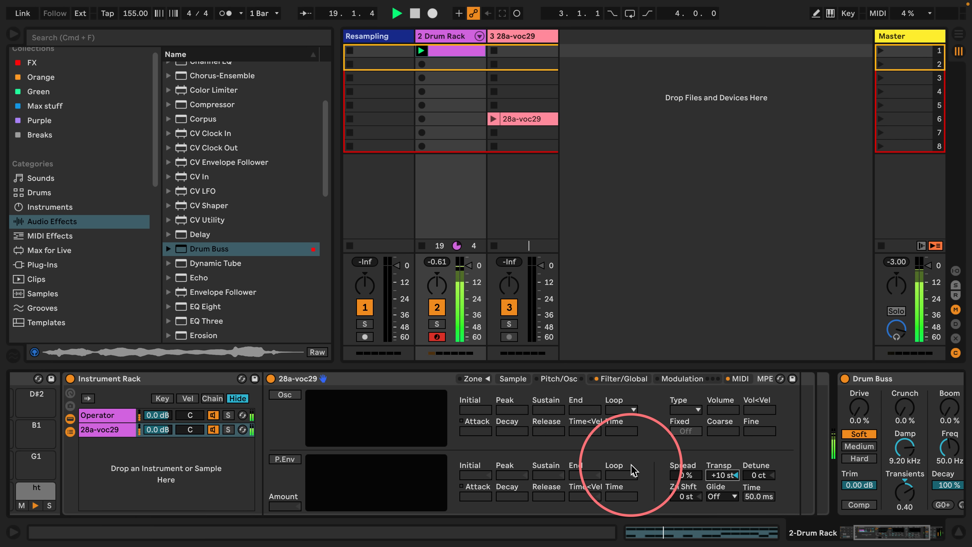
{"action": "key", "text": "Down"}
{"action": "key", "text": "Down"}
{"action": "key", "text": "Down"}
{"action": "key", "text": "Down"}
{"action": "key", "text": "Down"}
{"action": "key", "text": "Down"}
{"action": "key", "text": "Down"}
{"action": "key", "text": "Down"}
{"action": "key", "text": "Down"}
{"action": "key", "text": "Down"}
{"action": "key", "text": "Down"}
{"action": "key", "text": "Down"}
{"action": "key", "text": "Down"}
{"action": "key", "text": "Down"}
{"action": "key", "text": "Down"}
{"action": "key", "text": "Down"}
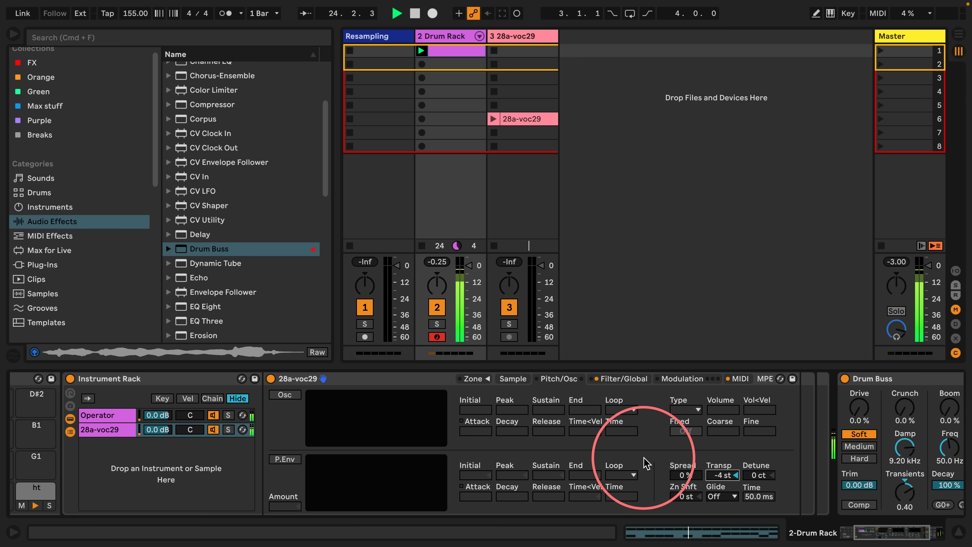
- Set the 28a-voc29 Sampler's volume envelope to 1.06 s decay and 1.15 s release
{"action": "left_click", "coordinate": [623, 378]}
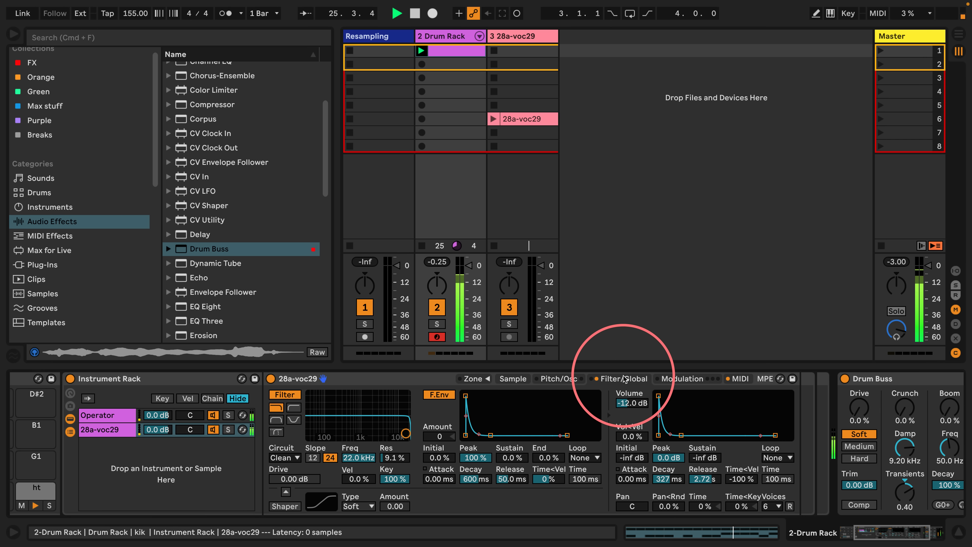
{"action": "left_click_drag", "start_coordinate": [666, 480], "coordinate": [667, 457]}
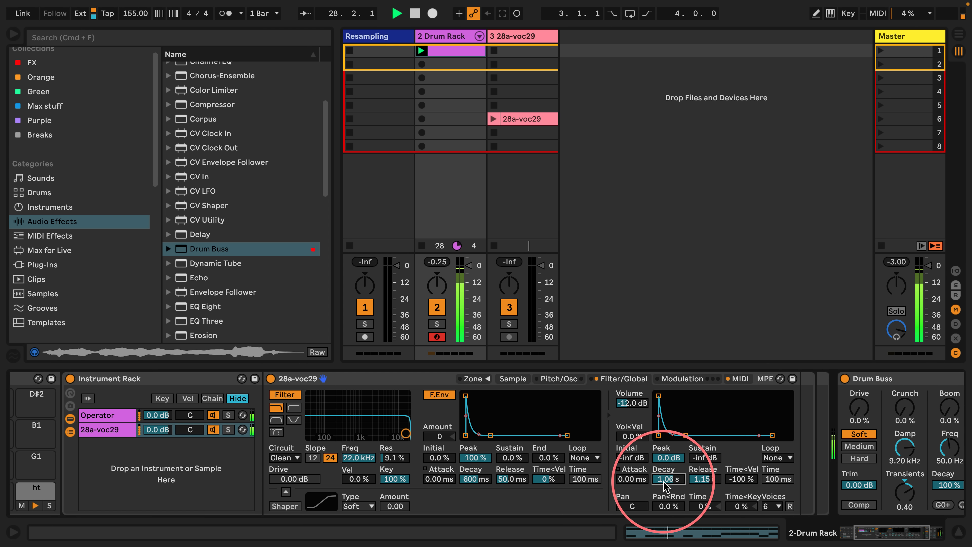
- Add a Beat Repeat after the Drum Buss with grid 1/6, zero offset and 25 % chance
{"action": "left_click_drag", "start_coordinate": [876, 533], "coordinate": [890, 533]}
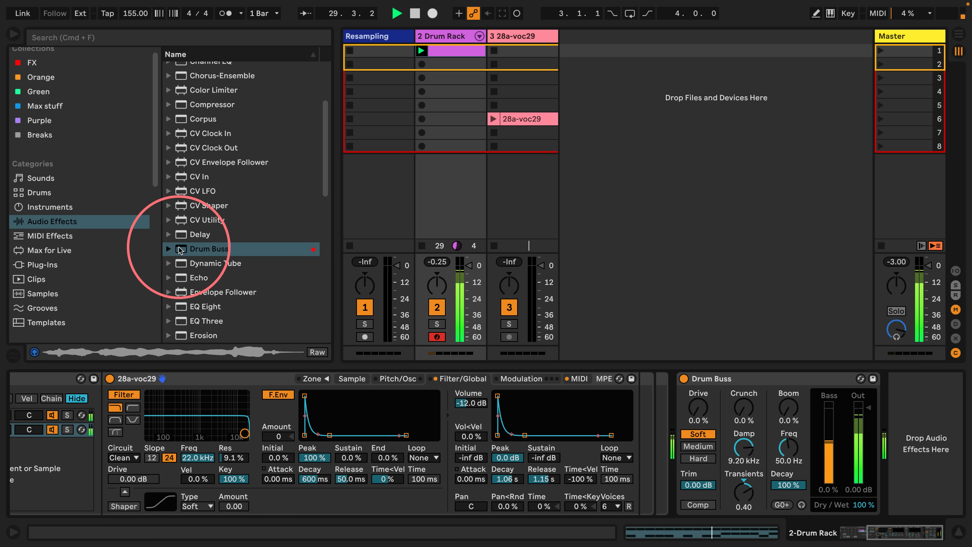
{"action": "scroll", "coordinate": [214, 249], "scroll_direction": "up", "scroll_amount": 3}
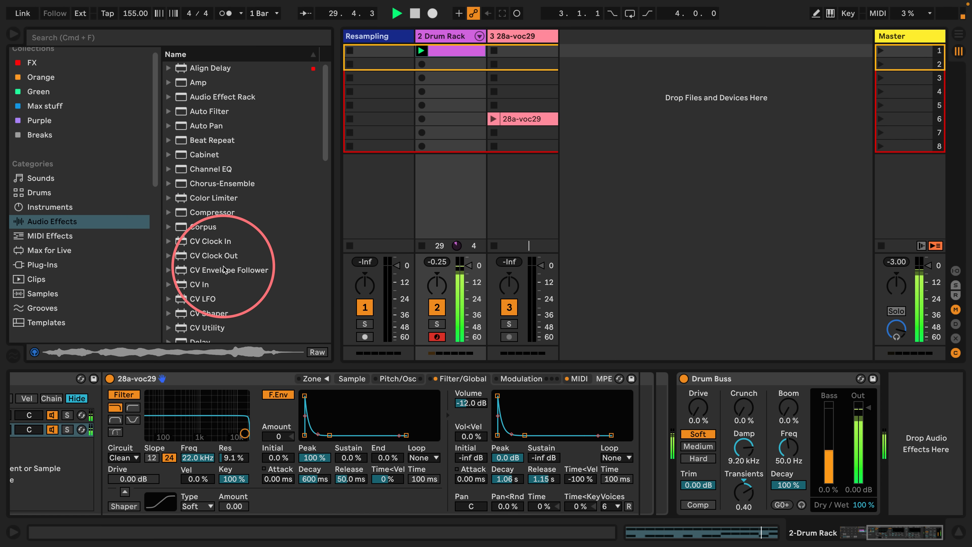
{"action": "left_click", "coordinate": [172, 140]}
{"action": "key", "text": "Return"}
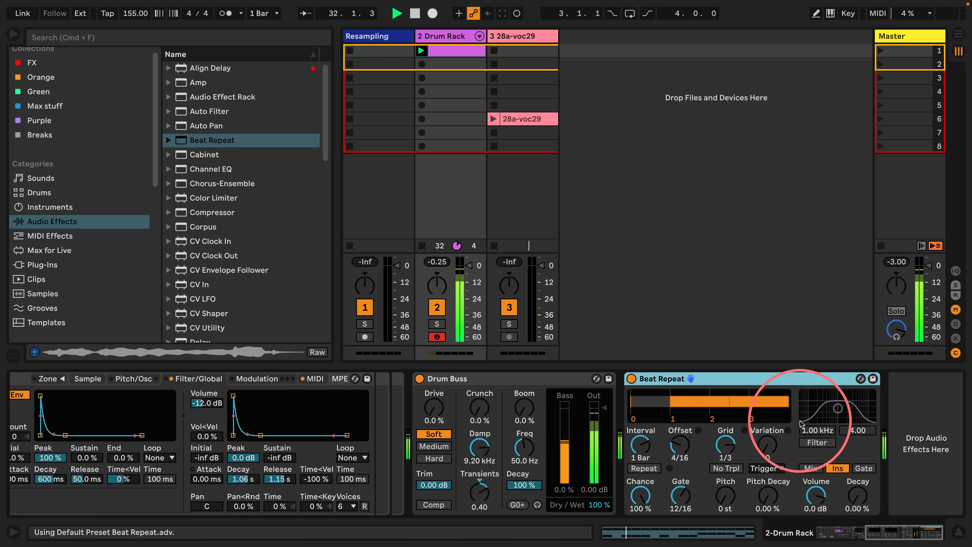
{"action": "left_click_drag", "start_coordinate": [725, 446], "coordinate": [679, 457]}
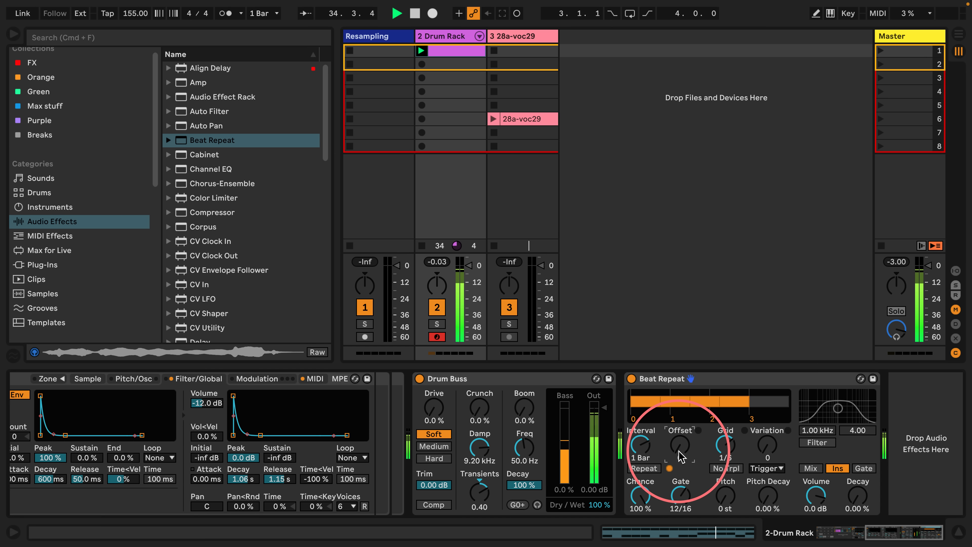
{"action": "left_click_drag", "start_coordinate": [640, 497], "coordinate": [632, 521]}
- Duplicate the Beat Repeat and set the first one's chance to 5 %
{"action": "left_click", "coordinate": [662, 378]}
{"action": "key", "text": "super+d"}
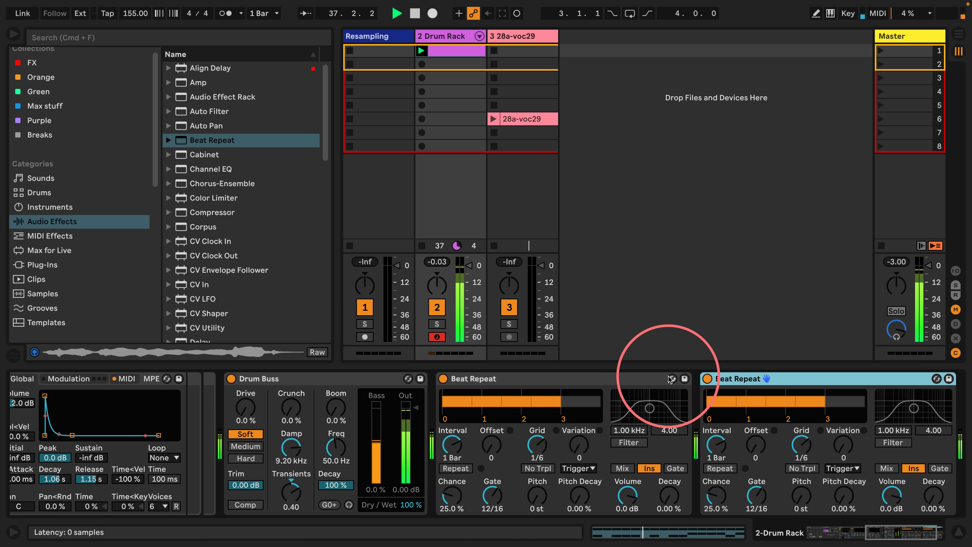
{"action": "left_click_drag", "start_coordinate": [450, 496], "coordinate": [449, 506]}
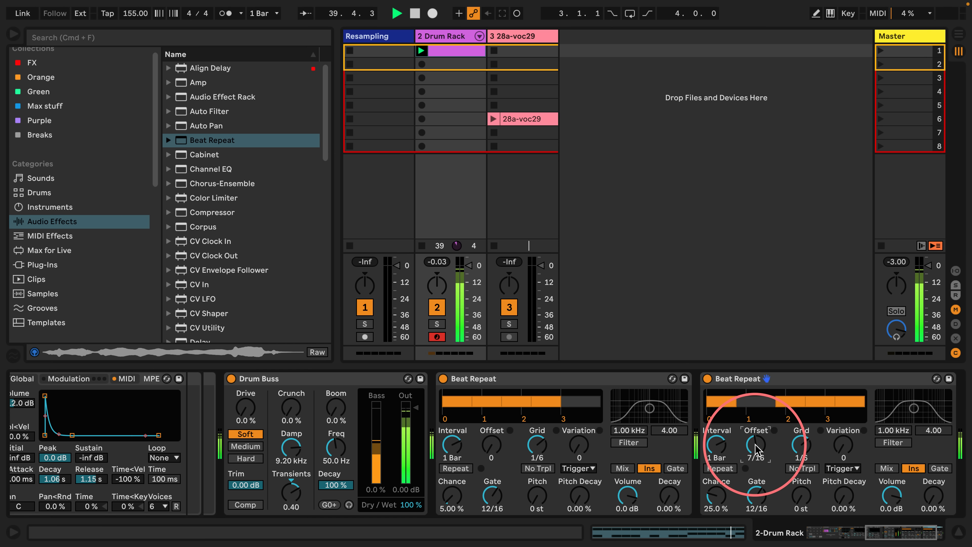
- Set the second Beat Repeat to offset 8/16, gate 8/16 and 5 % chance
{"action": "left_click_drag", "start_coordinate": [764, 456], "coordinate": [756, 458]}
{"action": "left_click_drag", "start_coordinate": [750, 499], "coordinate": [749, 518]}
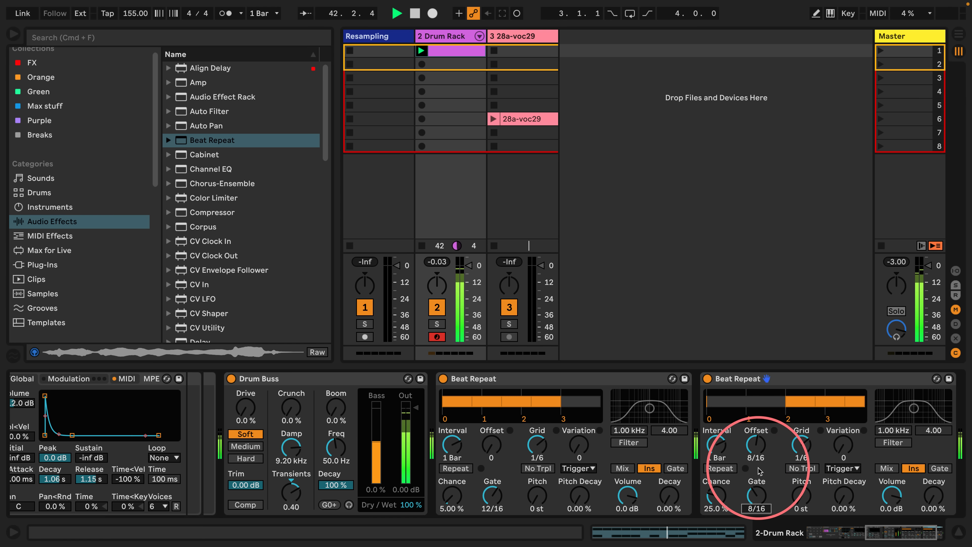
{"action": "scroll", "coordinate": [766, 474], "scroll_direction": "right", "scroll_amount": 4}
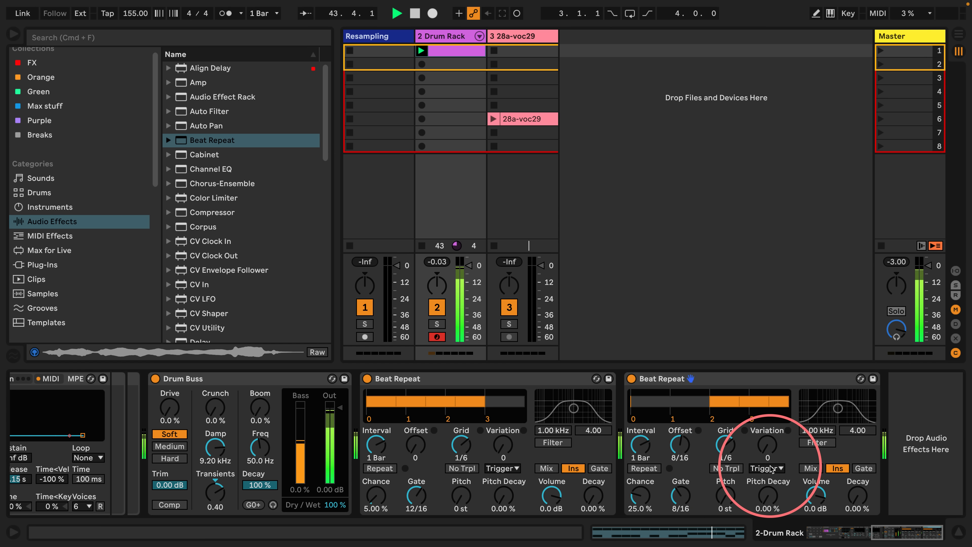
{"action": "left_click_drag", "start_coordinate": [642, 495], "coordinate": [640, 507]}
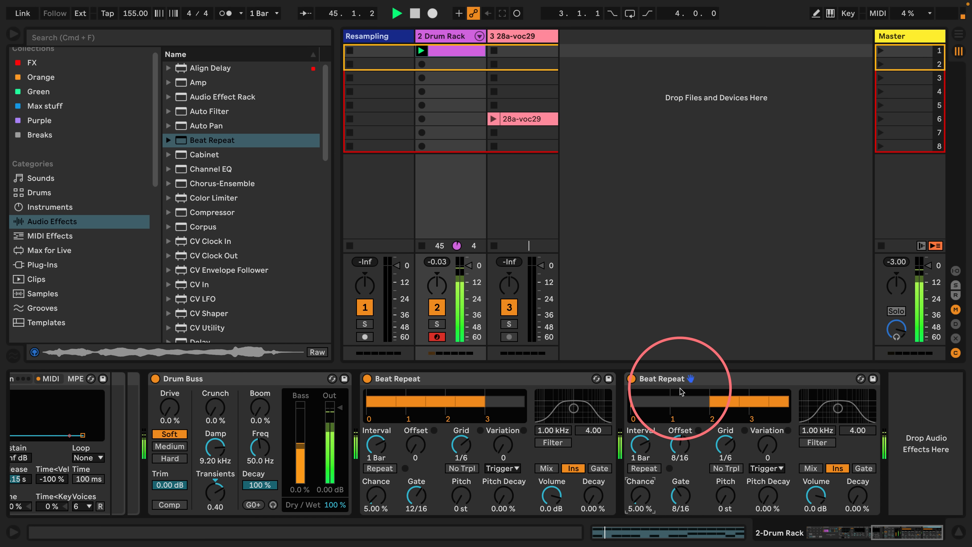
- Duplicate the second Beat Repeat and set the third one's offset to 12/16 and gate to 4/16
{"action": "left_click", "coordinate": [677, 379]}
{"action": "key", "text": "super+d"}
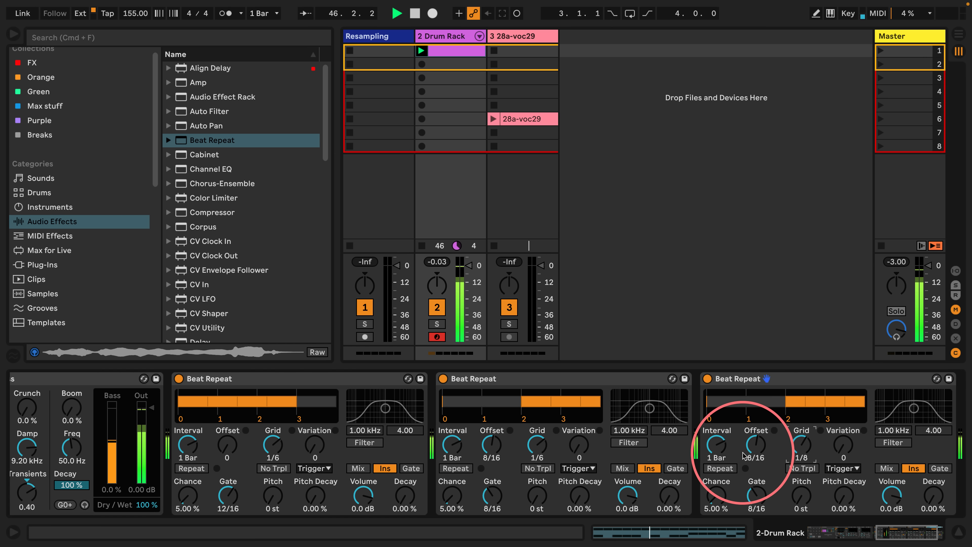
{"action": "left_click_drag", "start_coordinate": [744, 456], "coordinate": [745, 436]}
{"action": "left_click_drag", "start_coordinate": [756, 496], "coordinate": [756, 511]}
{"action": "left_click", "coordinate": [713, 497]}
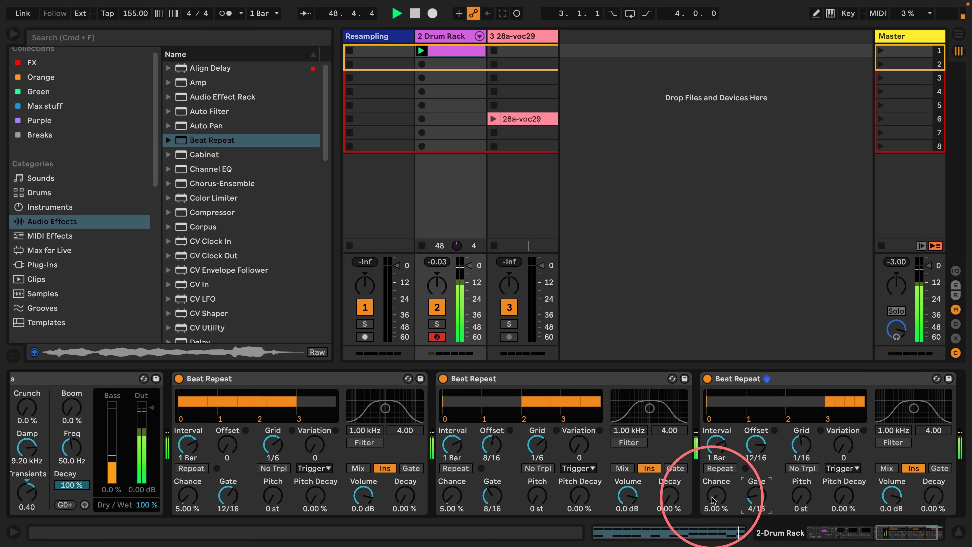
- Set the third Beat Repeat's chance to 15 % and audition the beat
{"action": "type", "text": "15"}
{"action": "key", "text": "Return"}
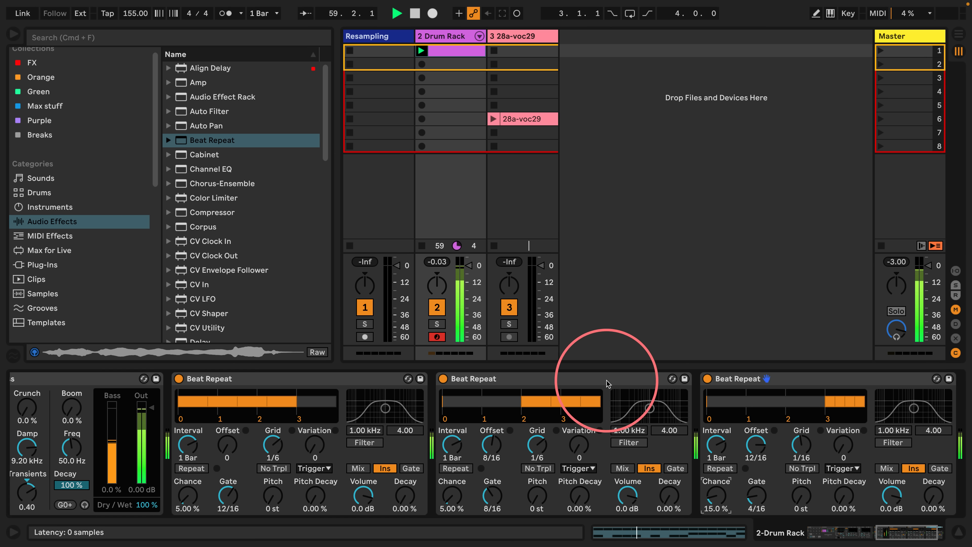
{"action": "left_click_drag", "start_coordinate": [887, 532], "coordinate": [771, 529]}
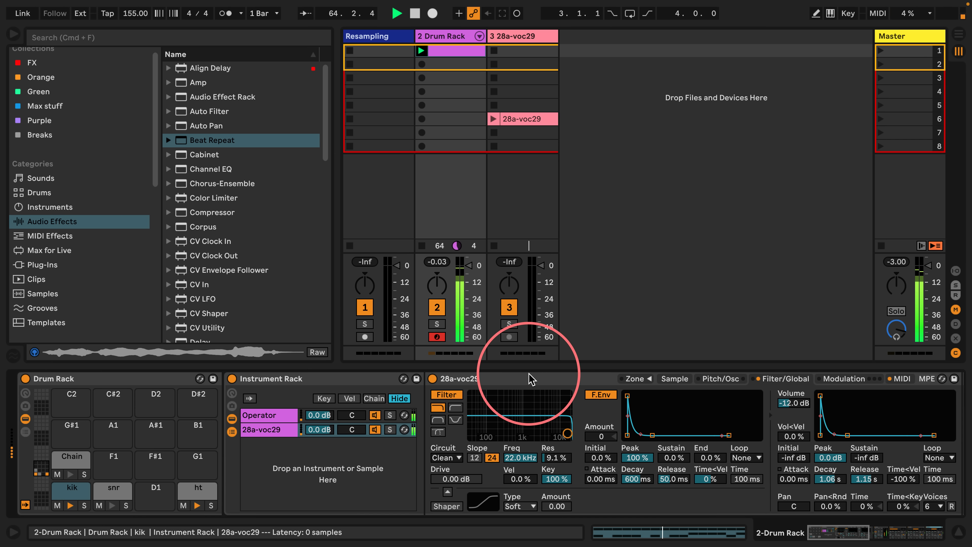
{"action": "key", "text": "space"}
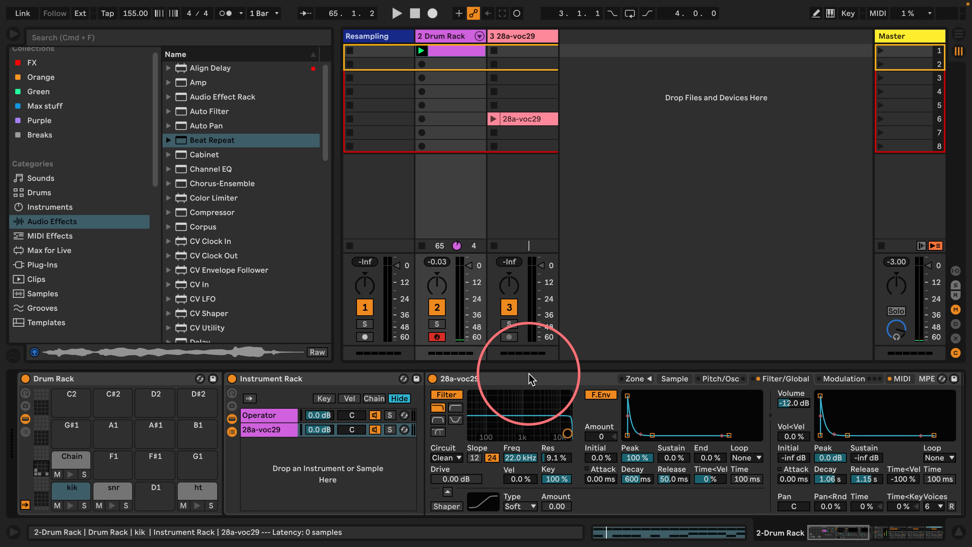
{"action": "key", "text": "space"}
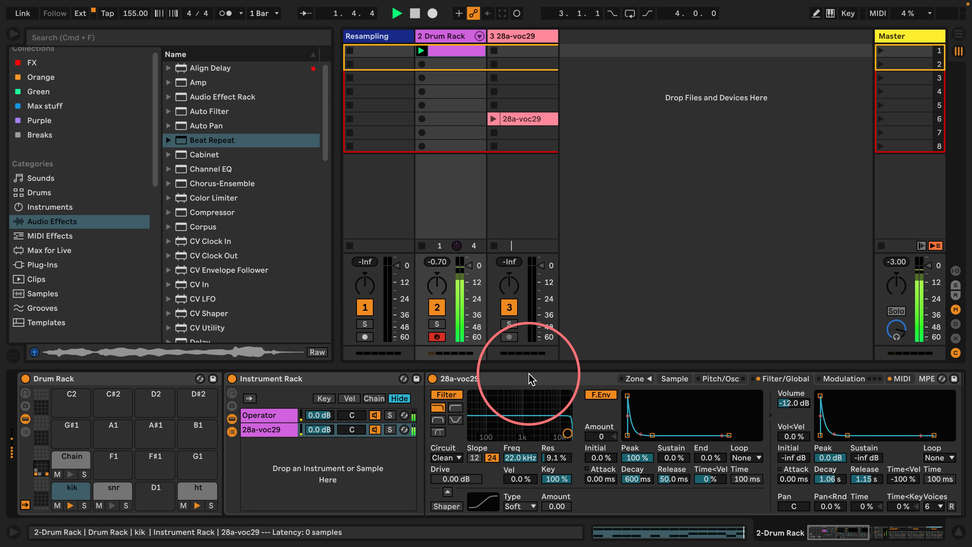
{"action": "key", "text": "space"}
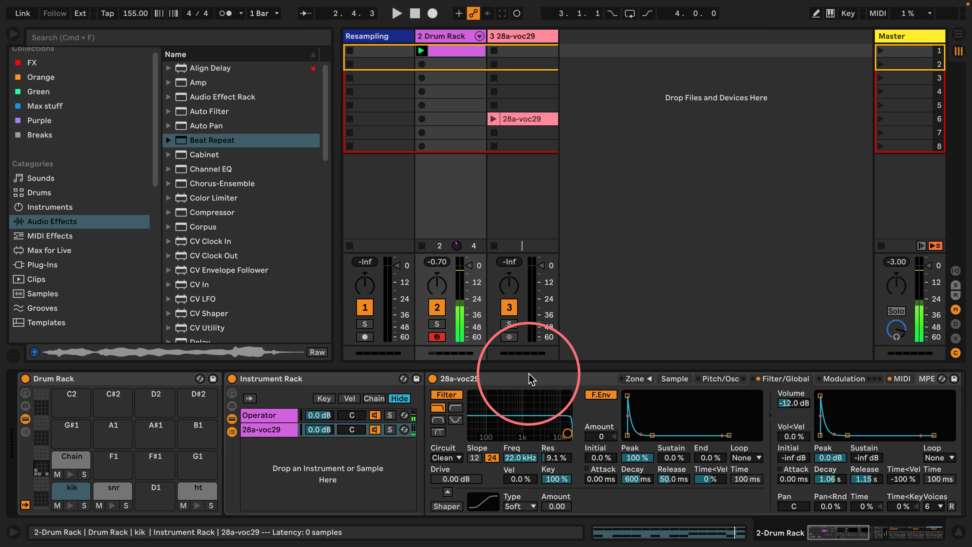
- Show the Drum Rack's chain list with its input/output, send and return chain sections
{"action": "left_click", "coordinate": [24, 432]}
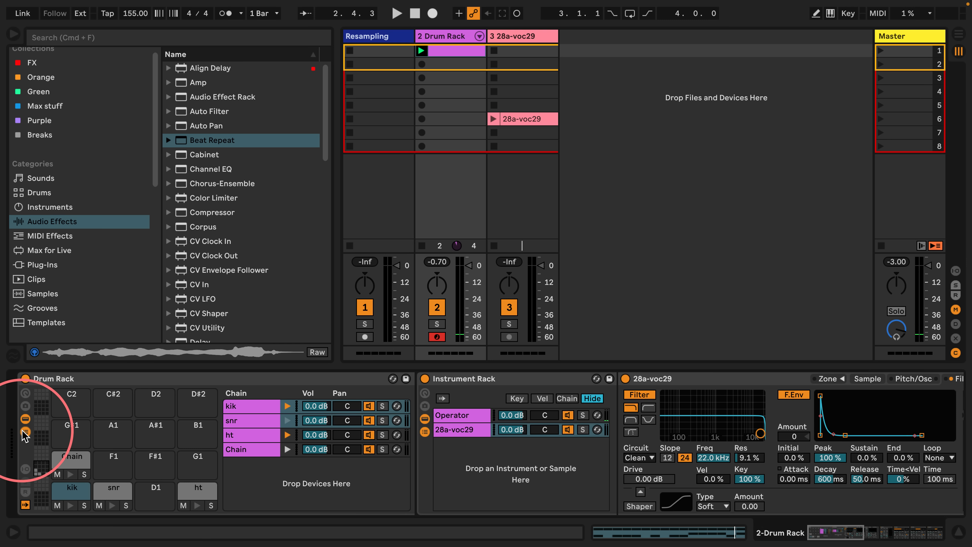
{"action": "left_click", "coordinate": [274, 492]}
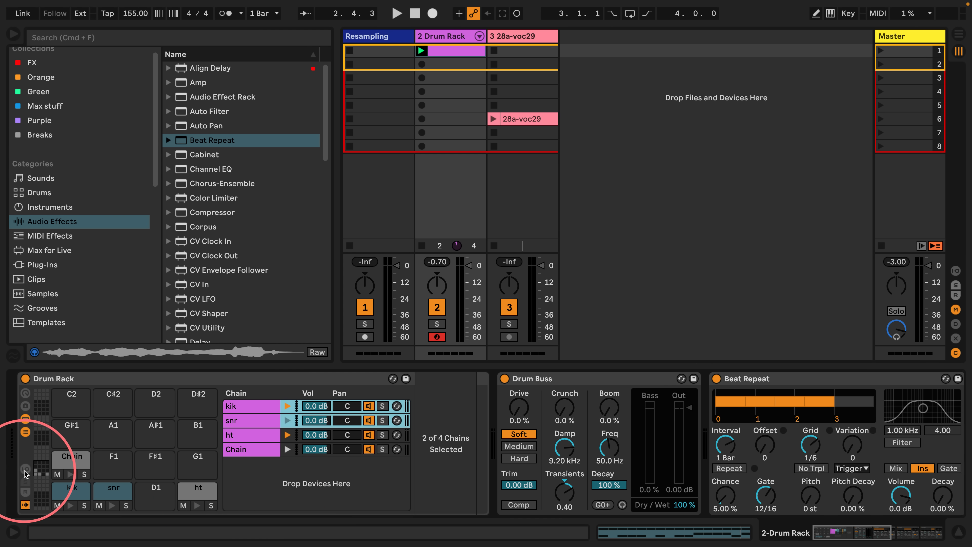
{"action": "left_click", "coordinate": [26, 469]}
{"action": "left_click", "coordinate": [26, 492]}
{"action": "left_click", "coordinate": [26, 482]}
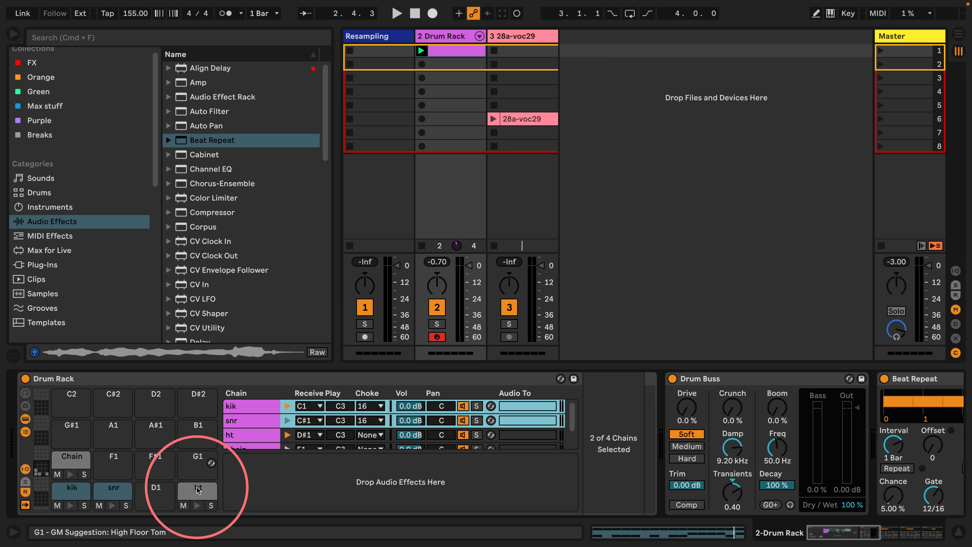
{"action": "left_click", "coordinate": [265, 485]}
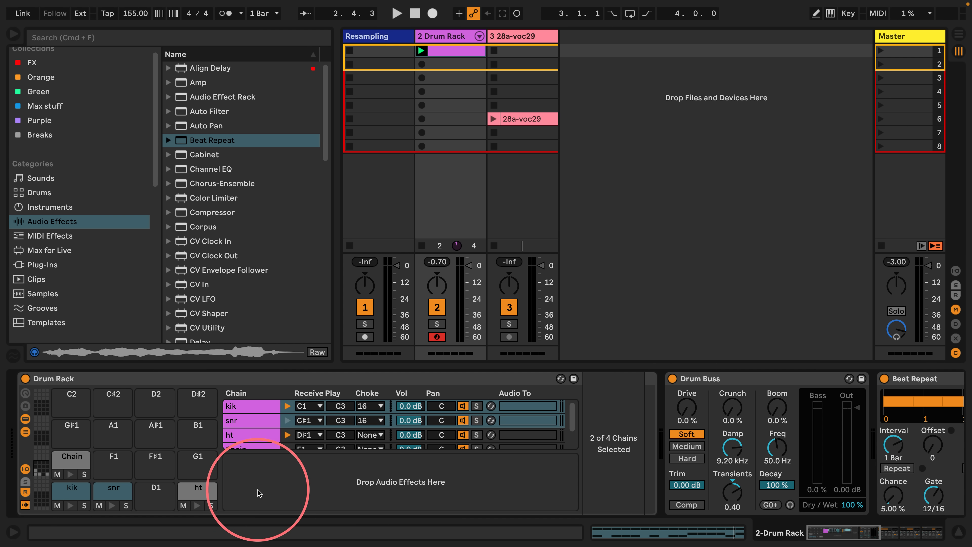
- Add an Expression Control to the C2 pad and an Echo as a return chain in the Drum Rack
{"action": "scroll", "coordinate": [256, 172], "scroll_direction": "down", "scroll_amount": 10}
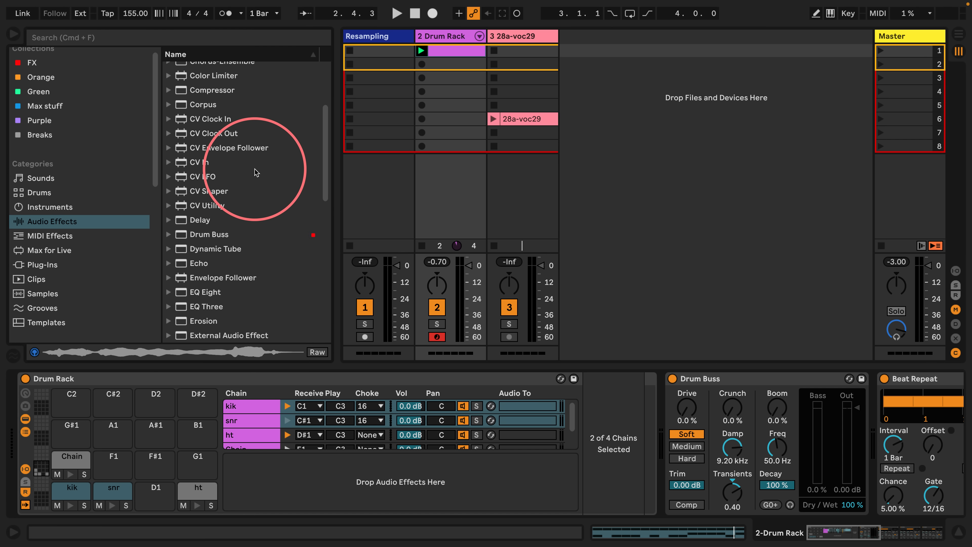
{"action": "left_click", "coordinate": [50, 236]}
{"action": "left_click_drag", "start_coordinate": [224, 111], "coordinate": [68, 400]}
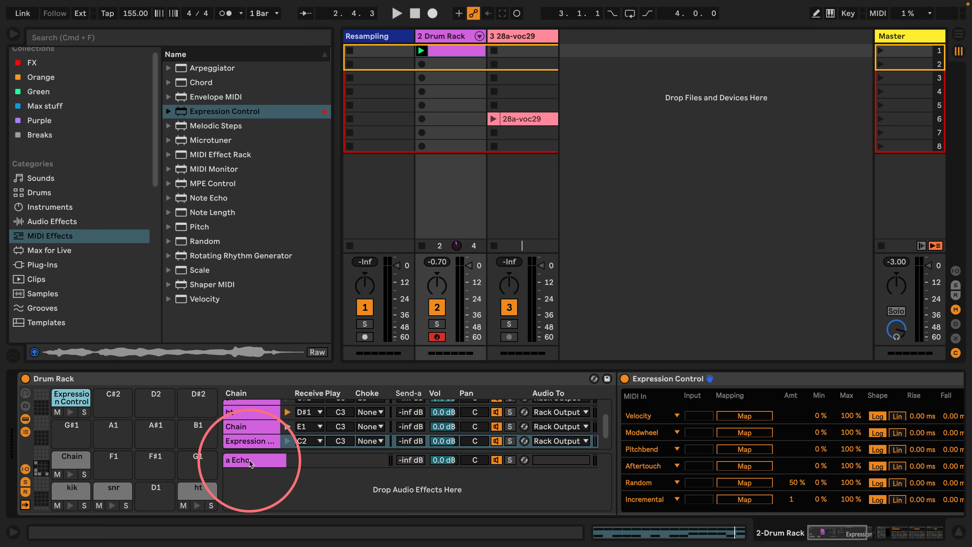
{"action": "left_click", "coordinate": [240, 460]}
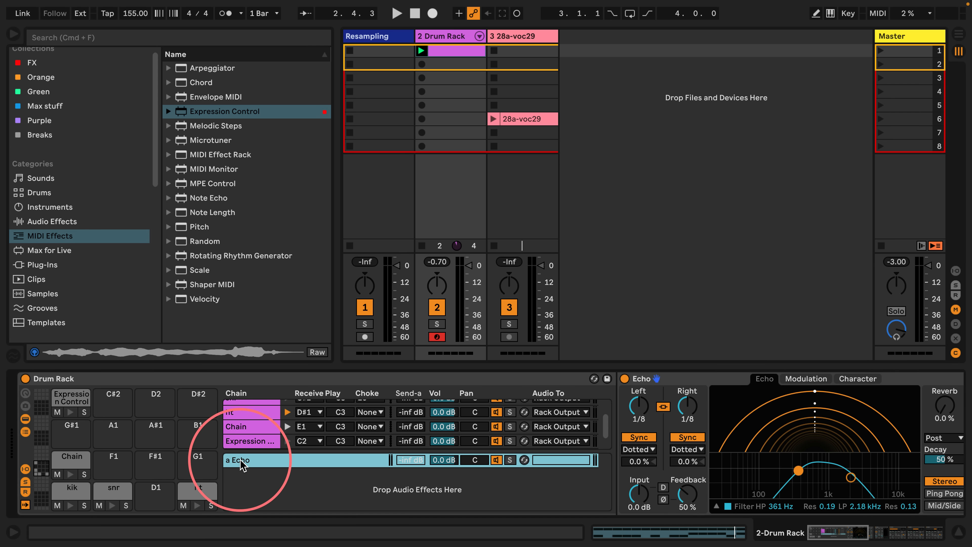
- Raise the snr chain's send to the Echo return to 0.0 dB and start playback
{"action": "scroll", "coordinate": [394, 414], "scroll_direction": "up", "scroll_amount": 2}
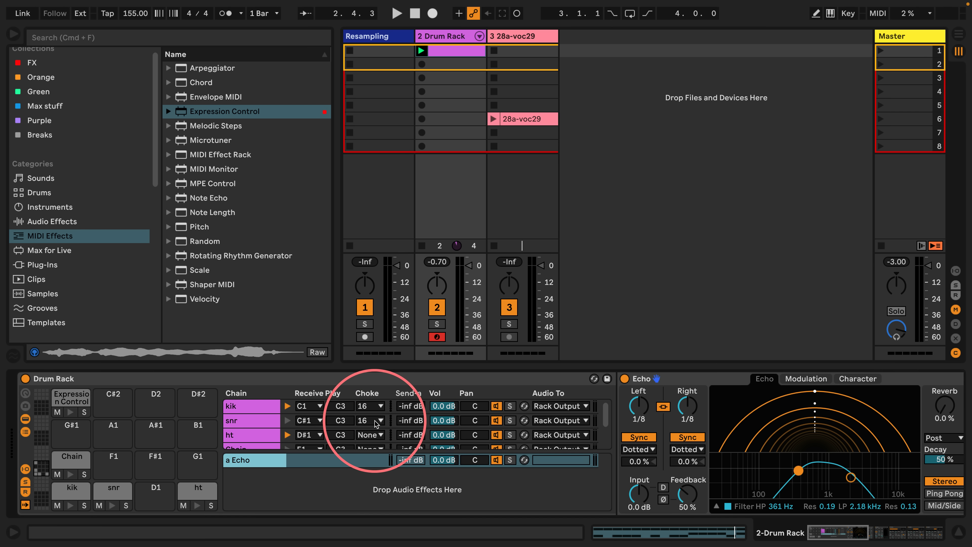
{"action": "scroll", "coordinate": [273, 421], "scroll_direction": "down", "scroll_amount": 2}
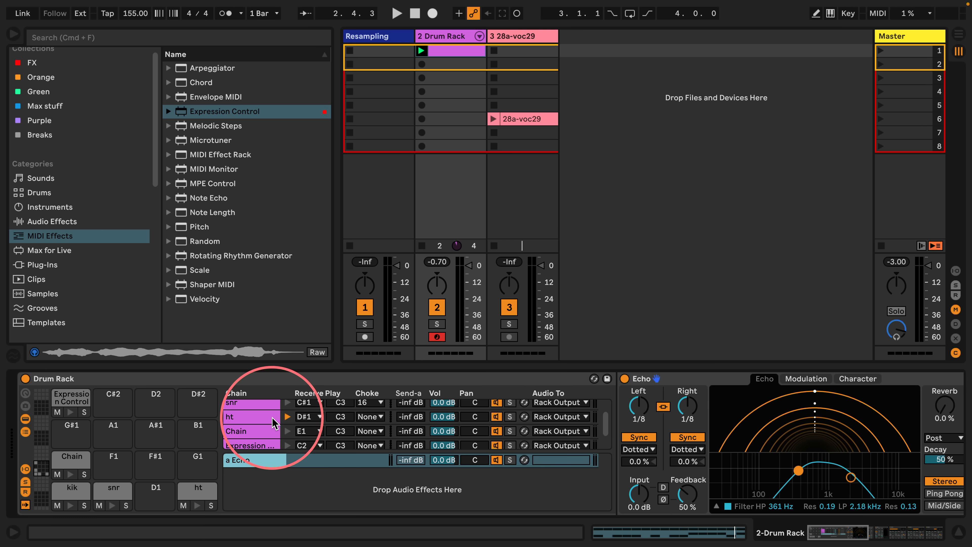
{"action": "left_click", "coordinate": [66, 494]}
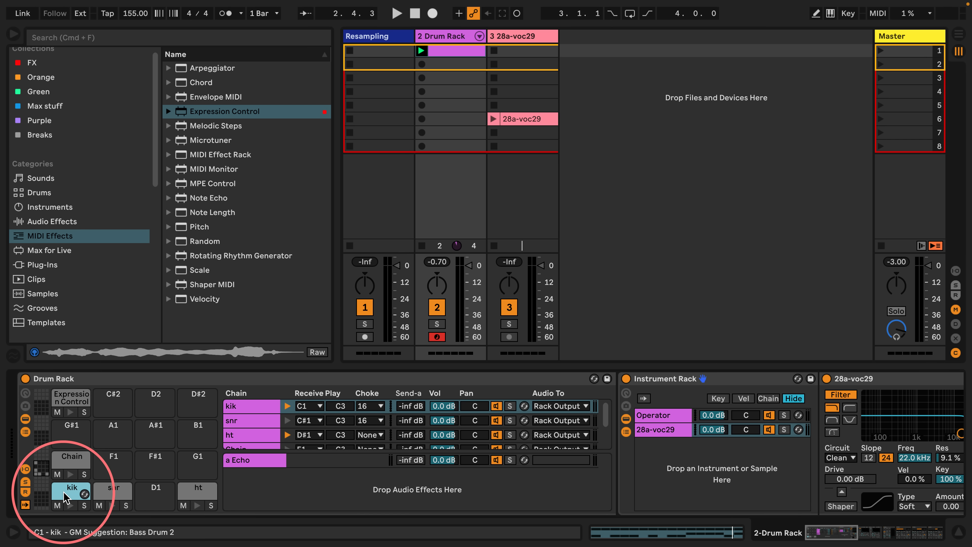
{"action": "left_click", "coordinate": [111, 492]}
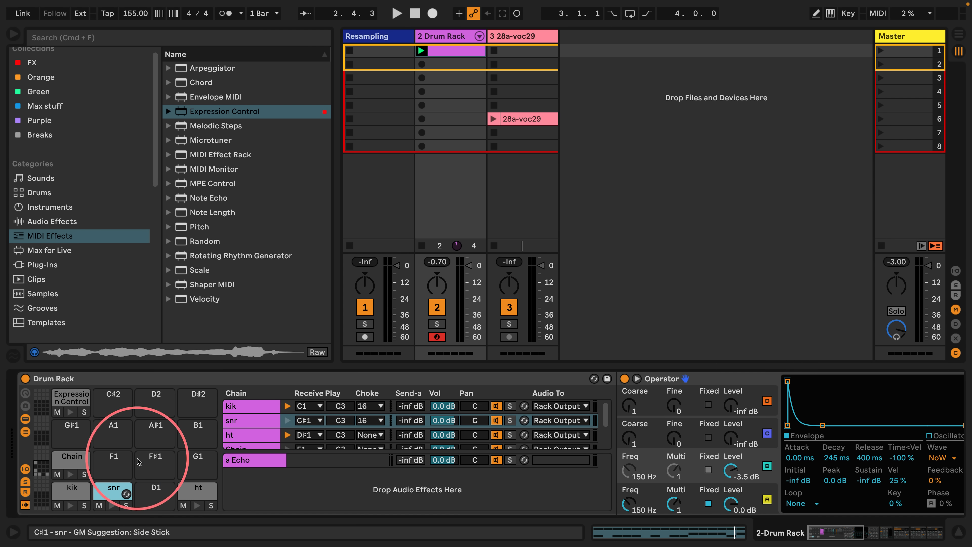
{"action": "left_click_drag", "start_coordinate": [408, 419], "coordinate": [408, 379]}
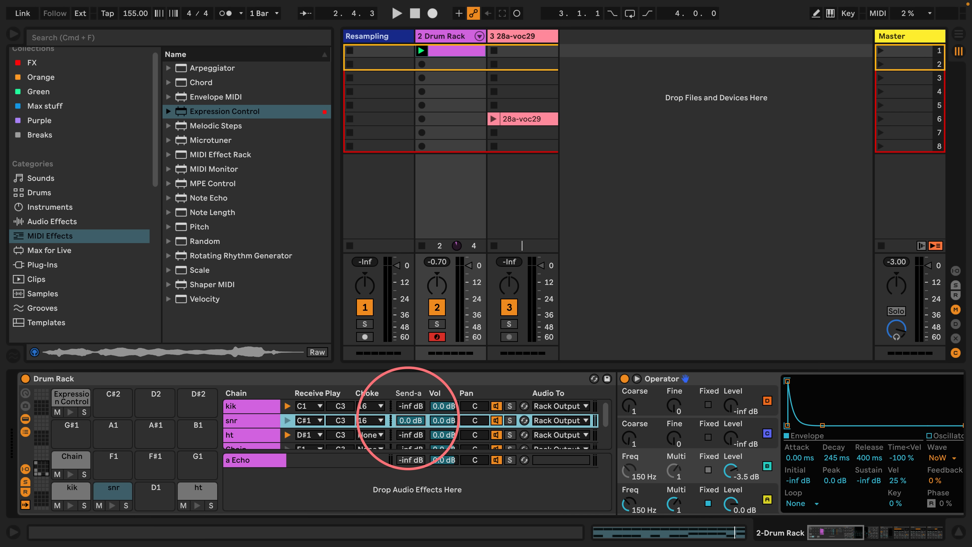
{"action": "key", "text": "space"}
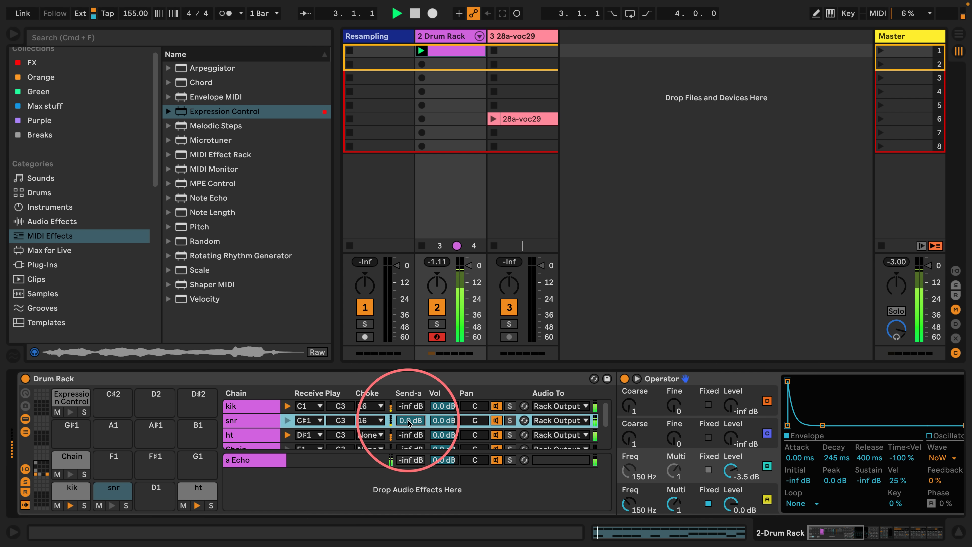
- Set the Echo return's filter to a 923 Hz high-pass and a 3.40 kHz low-pass
{"action": "left_click", "coordinate": [261, 459]}
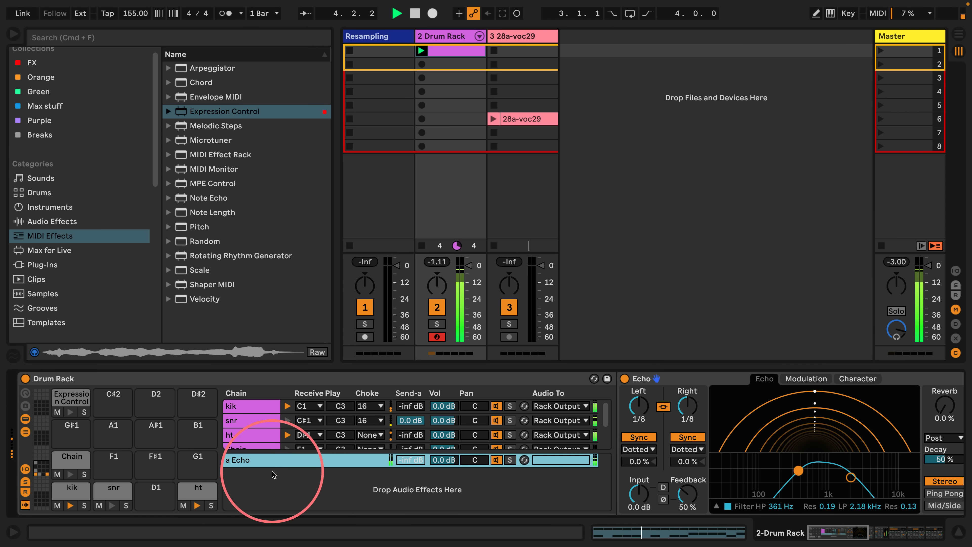
{"action": "scroll", "coordinate": [708, 436], "scroll_direction": "right", "scroll_amount": 6}
{"action": "left_click_drag", "start_coordinate": [613, 477], "coordinate": [646, 473]}
{"action": "left_click_drag", "start_coordinate": [579, 465], "coordinate": [626, 476]}
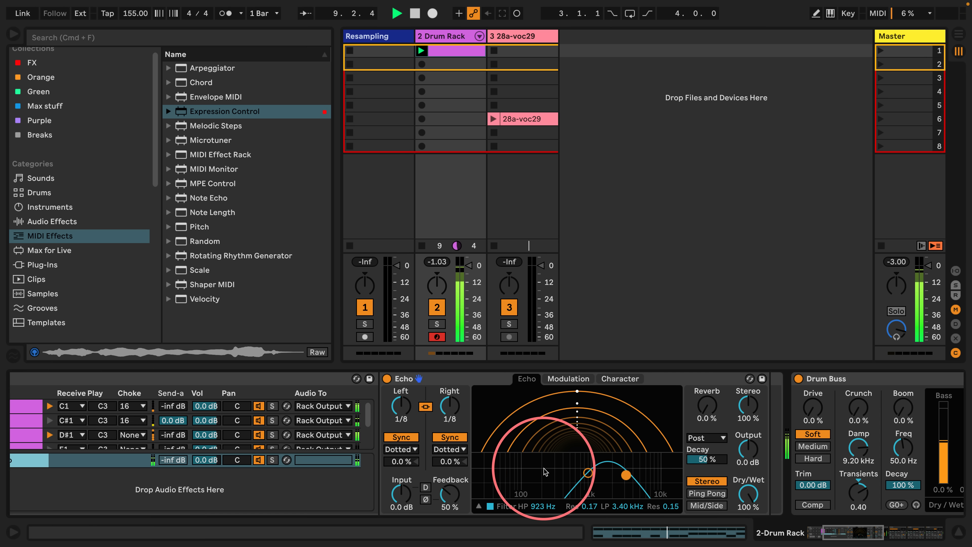
{"action": "scroll", "coordinate": [527, 445], "scroll_direction": "left", "scroll_amount": 5}
{"action": "scroll", "coordinate": [520, 462], "scroll_direction": "left", "scroll_amount": 1}
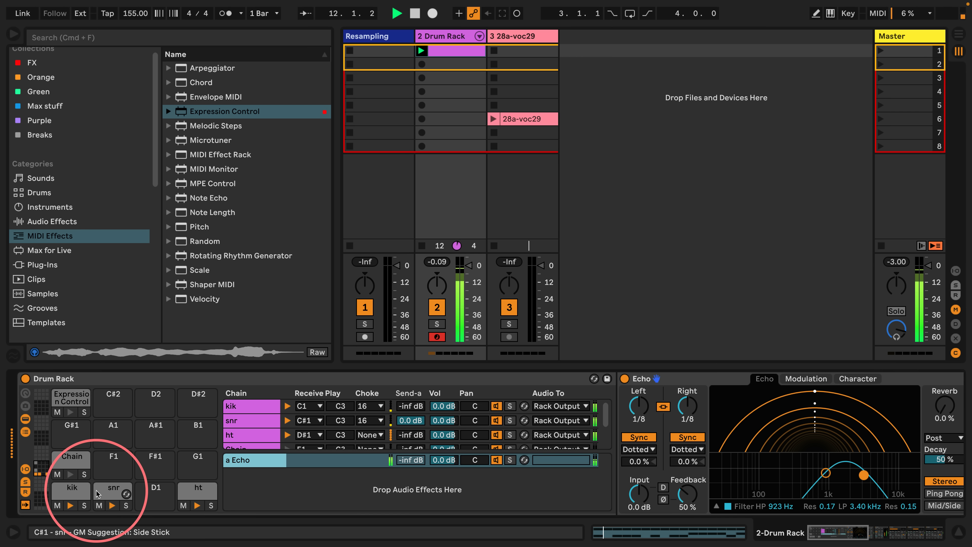
- Lower the 28a-voc29 chain volume inside the kik Instrument Rack to -4.3 dB
{"action": "left_click", "coordinate": [71, 490]}
{"action": "double_click", "coordinate": [67, 493]}
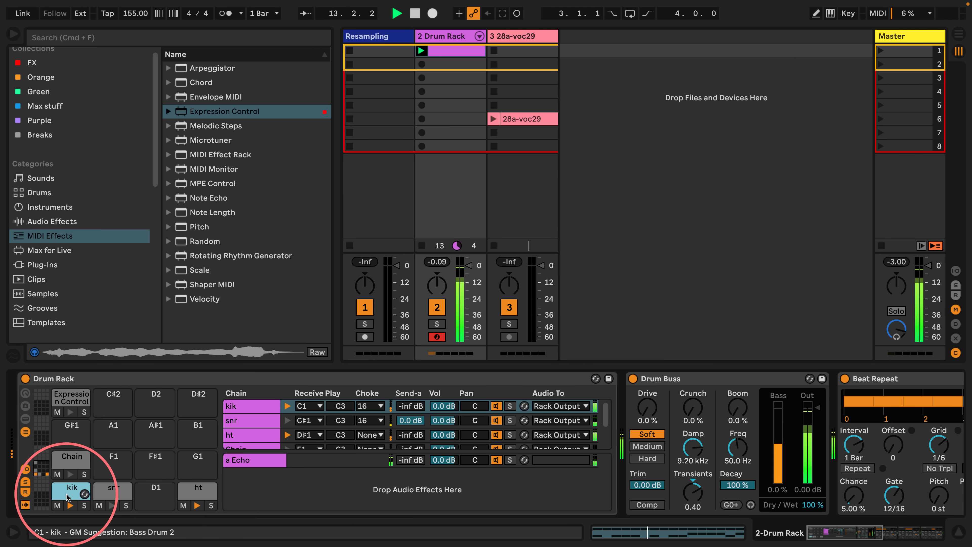
{"action": "double_click", "coordinate": [67, 494]}
{"action": "left_click_drag", "start_coordinate": [714, 429], "coordinate": [713, 438]}
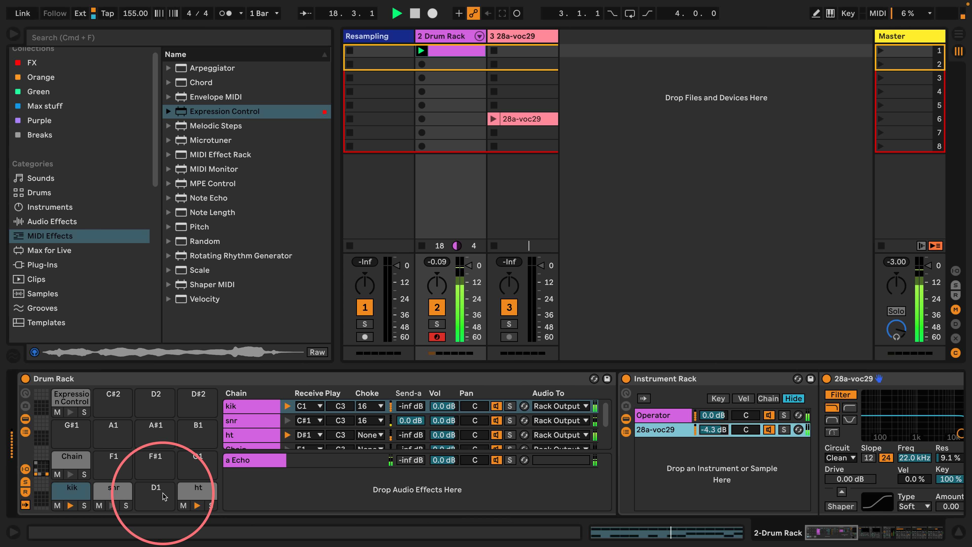
- Add a C2 note for the Expression Control pad at 1.4 in the drum clip
{"action": "left_click", "coordinate": [109, 493]}
{"action": "left_click", "coordinate": [71, 400]}
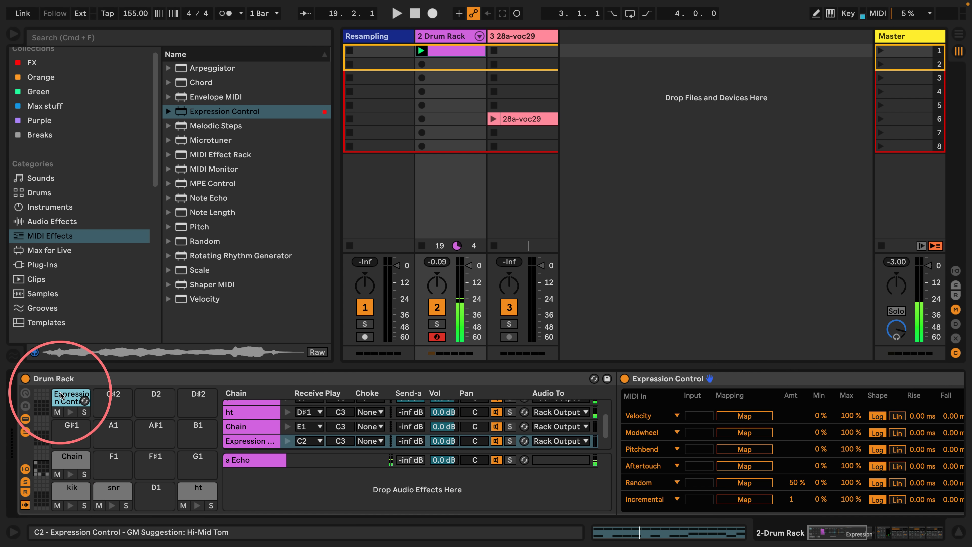
{"action": "double_click", "coordinate": [453, 52]}
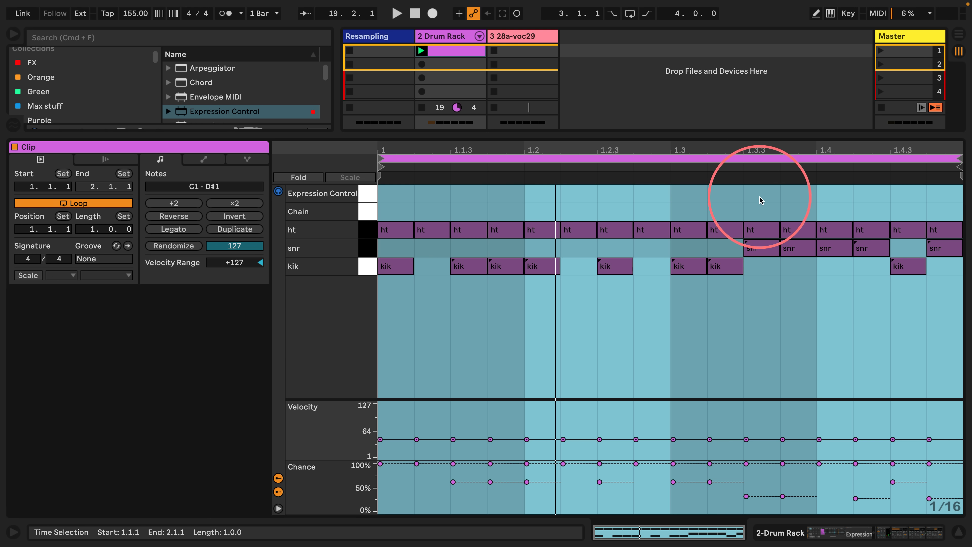
{"action": "double_click", "coordinate": [836, 195]}
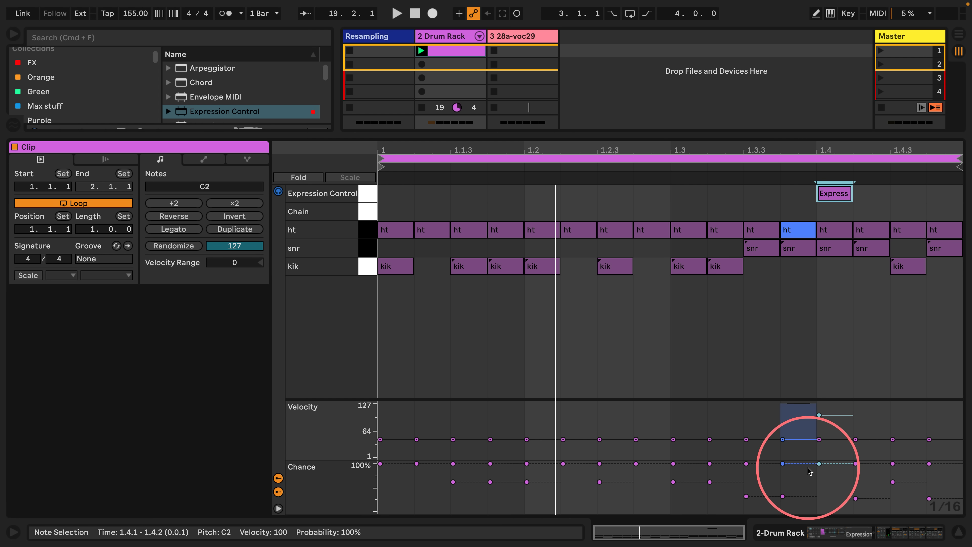
- Give the Expression Control note 50 % chance, velocity 1 and a velocity range of +127
{"action": "left_click_drag", "start_coordinate": [820, 464], "coordinate": [820, 488]}
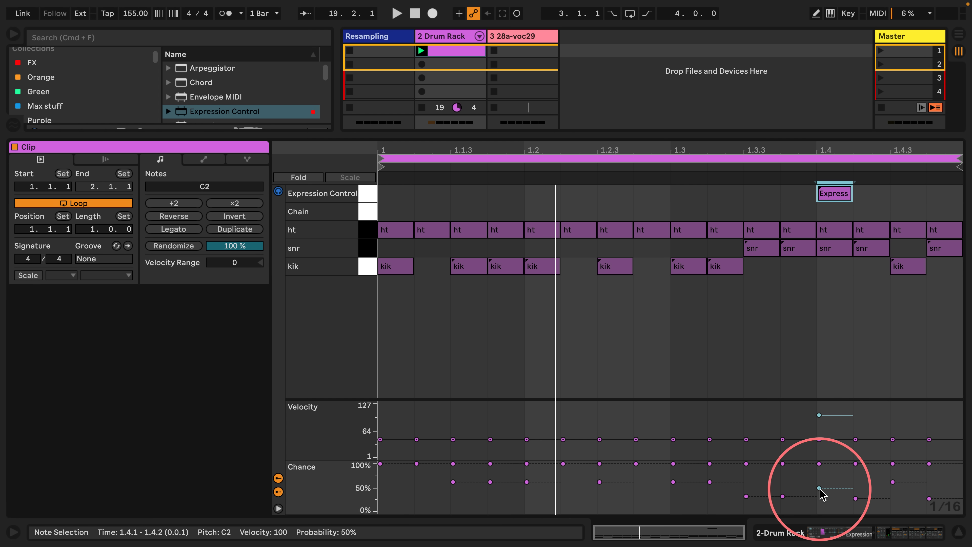
{"action": "left_click_drag", "start_coordinate": [820, 415], "coordinate": [819, 456]}
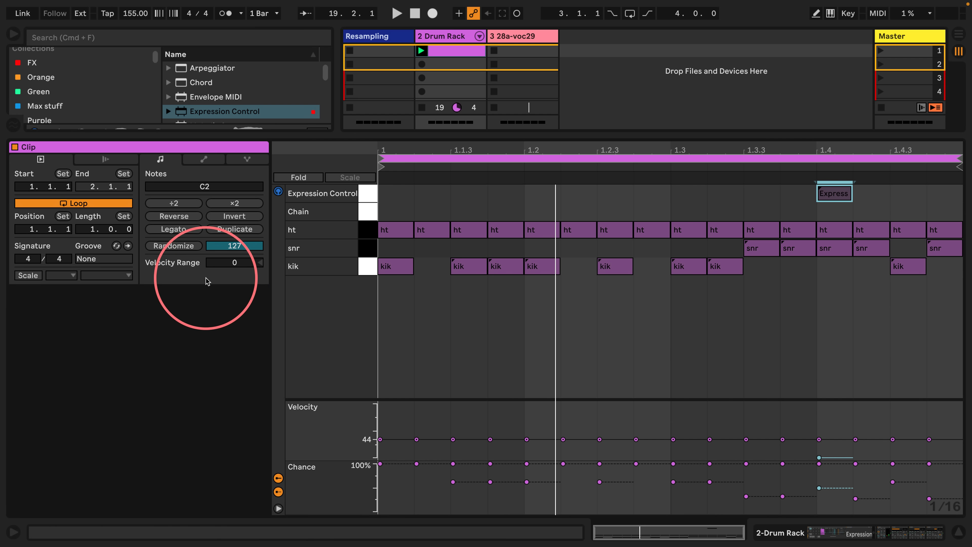
{"action": "left_click_drag", "start_coordinate": [219, 265], "coordinate": [222, 261]}
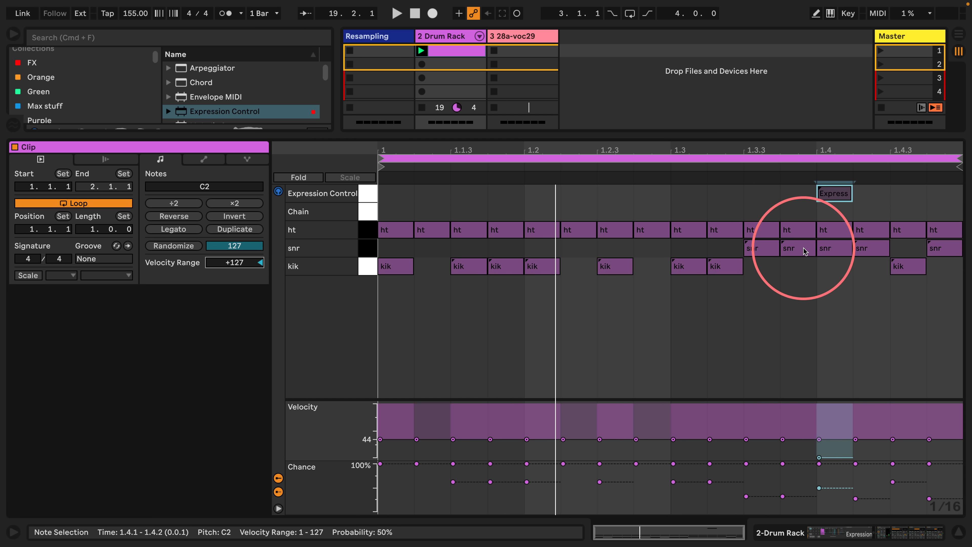
- Examine how the Echo return's left and right delay times change during playback
{"action": "left_click", "coordinate": [685, 438]}
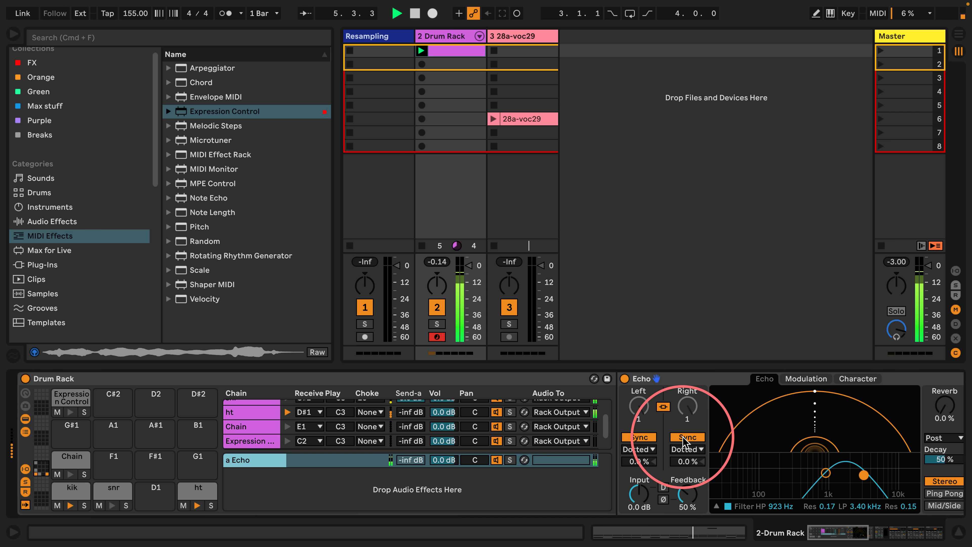
{"action": "left_click_drag", "start_coordinate": [833, 532], "coordinate": [845, 534]}
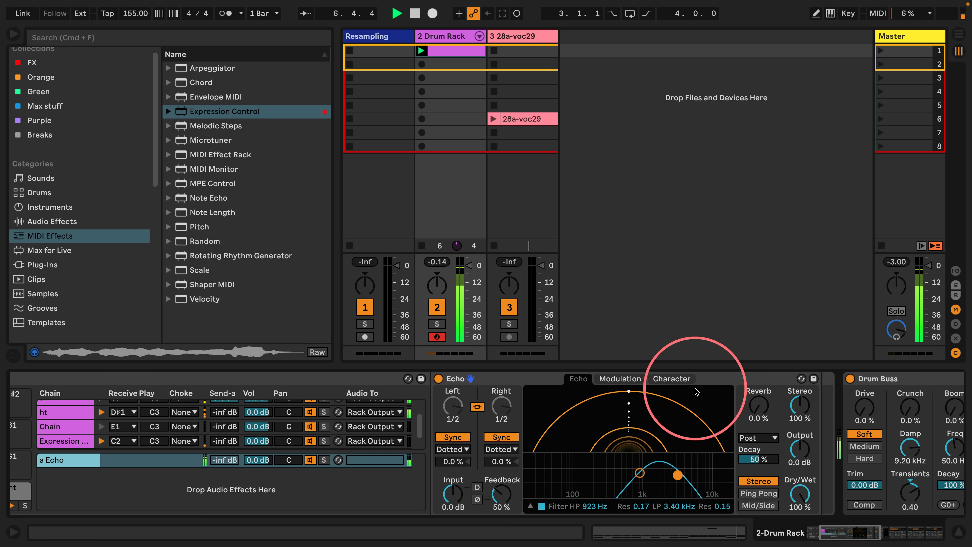
{"action": "left_click", "coordinate": [625, 265]}
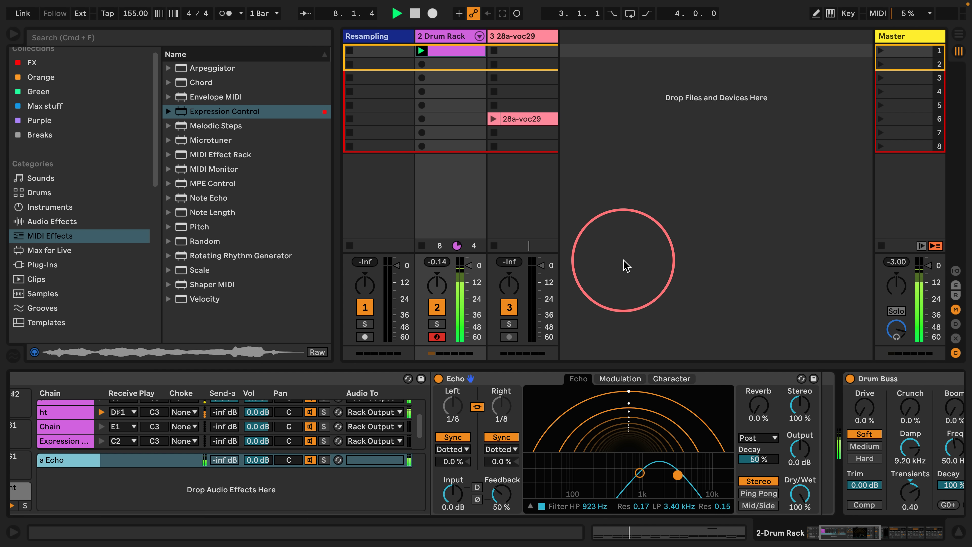
- Replace the Echo on the Drum Rack's return chain with a Reverb set to 100 % Dry/Wet
{"action": "left_click", "coordinate": [477, 379]}
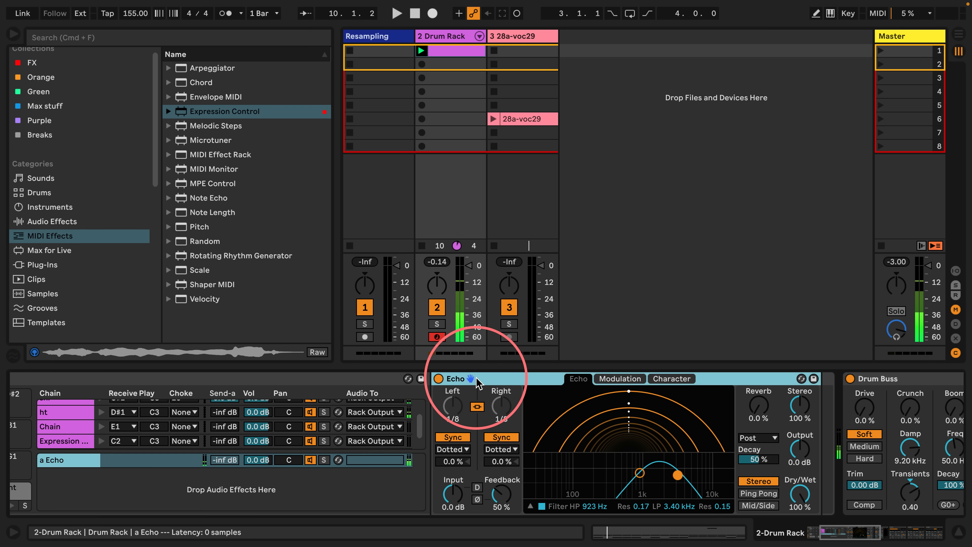
{"action": "key", "text": "Delete"}
{"action": "left_click", "coordinate": [33, 221]}
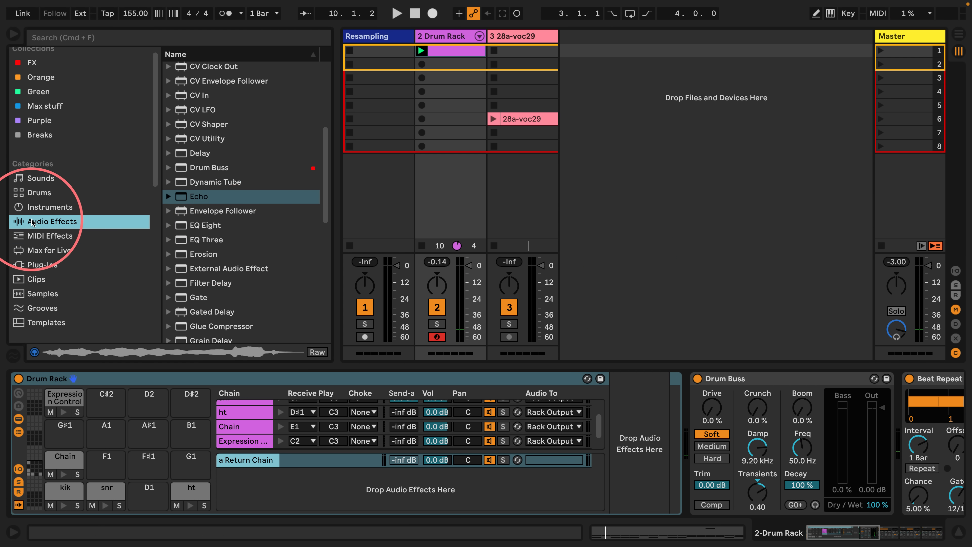
{"action": "scroll", "coordinate": [237, 223], "scroll_direction": "down", "scroll_amount": 10}
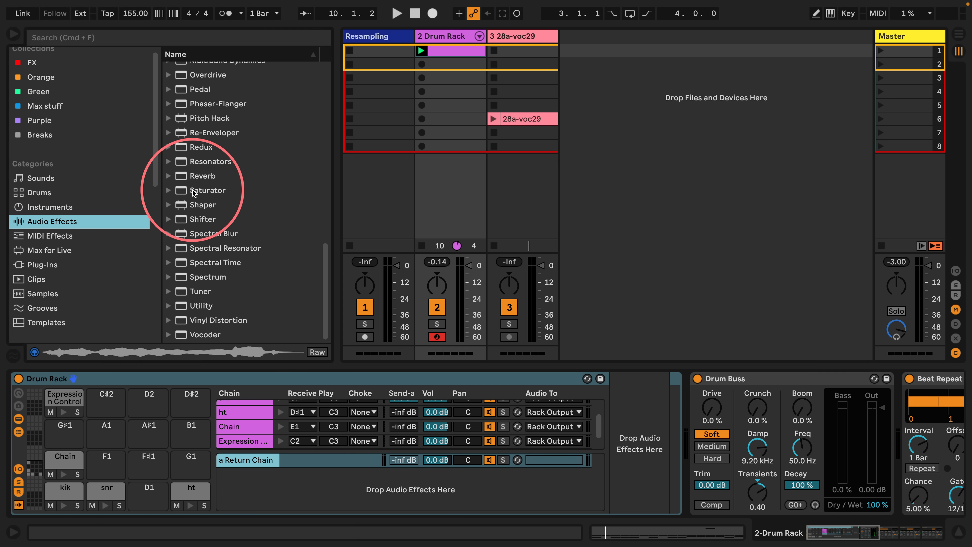
{"action": "left_click_drag", "start_coordinate": [201, 175], "coordinate": [628, 432]}
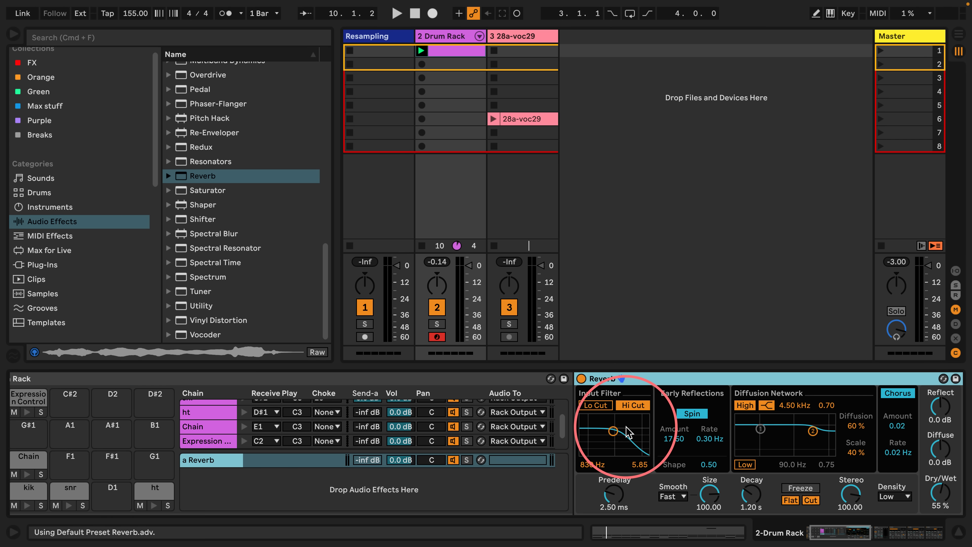
{"action": "left_click_drag", "start_coordinate": [935, 494], "coordinate": [935, 460]}
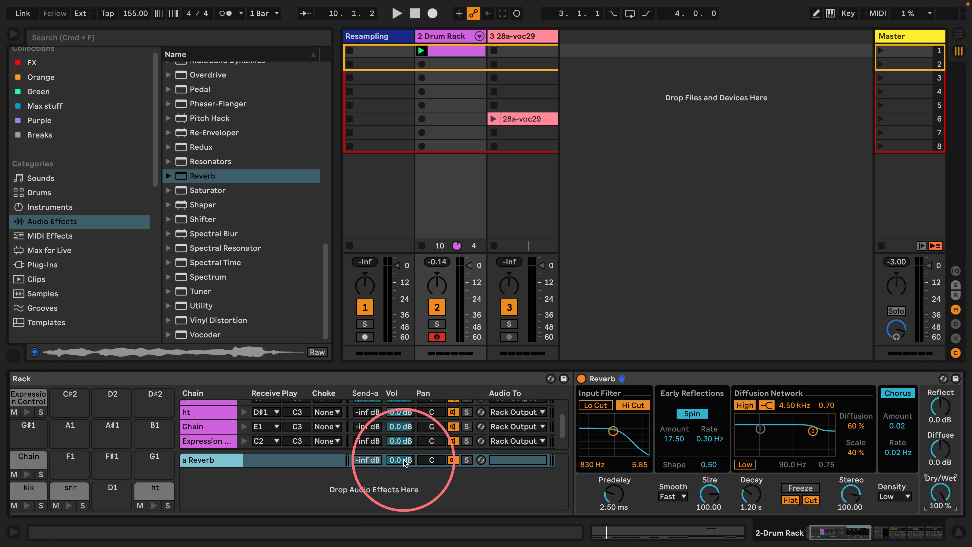
- Map the Expression Control pad to the return Reverb's Size and set the Reverb's Decay to 1.40 s during playback
{"action": "left_click", "coordinate": [25, 401]}
{"action": "left_click", "coordinate": [207, 460]}
{"action": "key", "text": "space"}
{"action": "left_click_drag", "start_coordinate": [751, 495], "coordinate": [751, 477]}
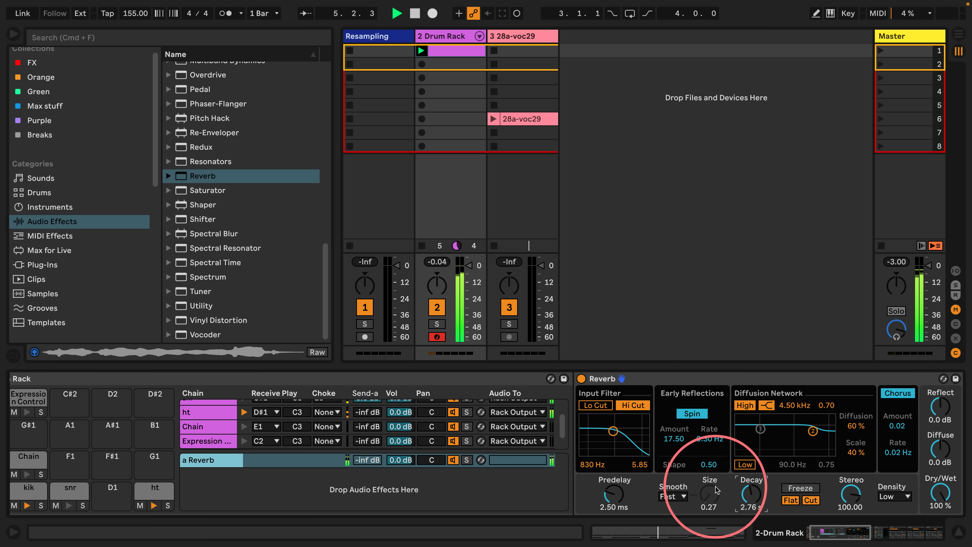
{"action": "left_click_drag", "start_coordinate": [749, 498], "coordinate": [749, 514]}
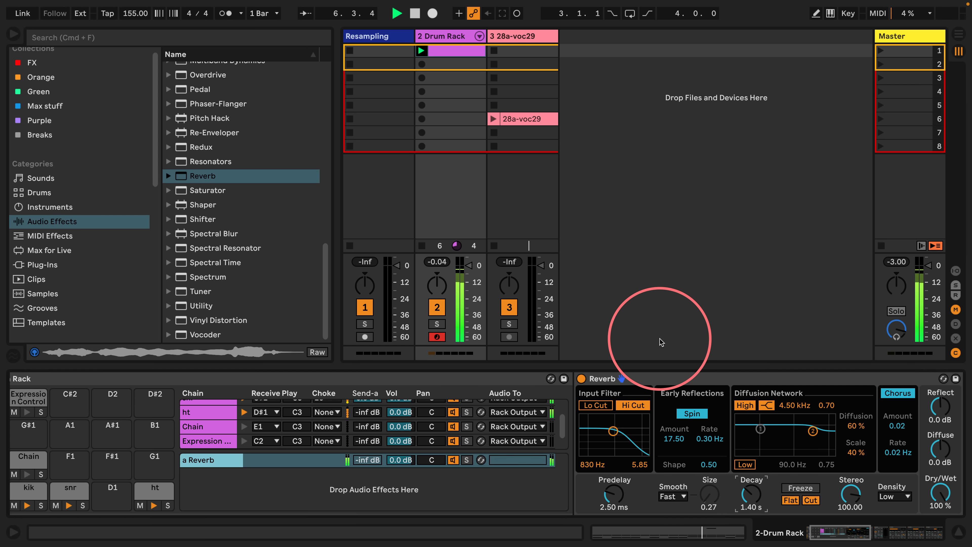
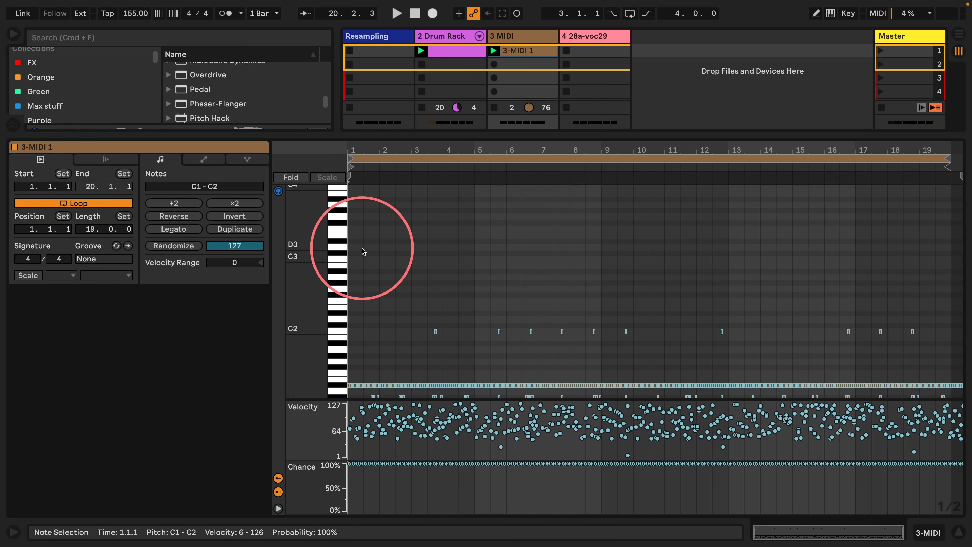
- Delete the three chained Beat Repeat devices from the Drum Rack track
{"action": "left_click", "coordinate": [482, 51]}
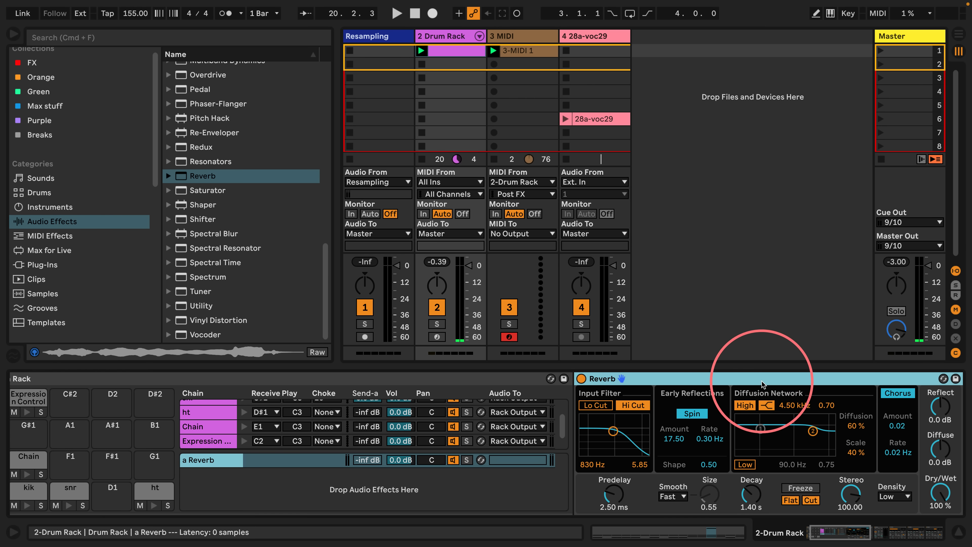
{"action": "scroll", "coordinate": [780, 387], "scroll_direction": "right", "scroll_amount": 15}
{"action": "scroll", "coordinate": [777, 395], "scroll_direction": "right", "scroll_amount": 5}
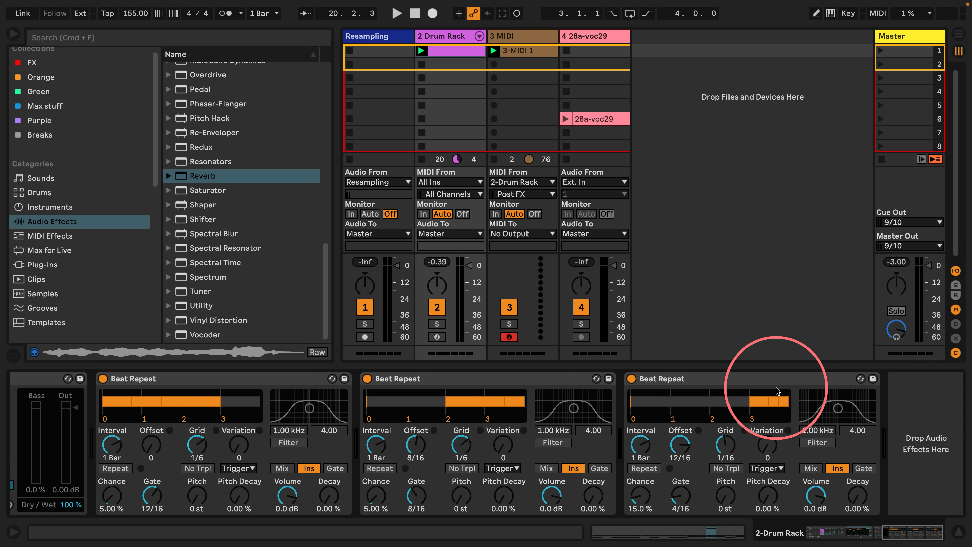
{"action": "left_click", "coordinate": [709, 379]}
{"action": "left_click", "coordinate": [226, 381]}
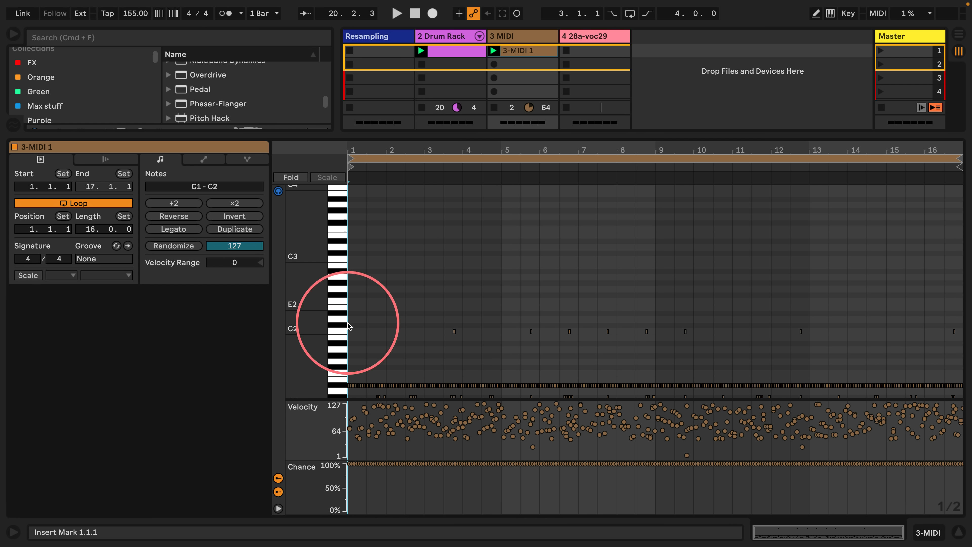
- Copy the recorded 3-MIDI 1 clip into the third clip slot of the Drum Rack track
{"action": "left_click_drag", "start_coordinate": [315, 354], "coordinate": [306, 347]}
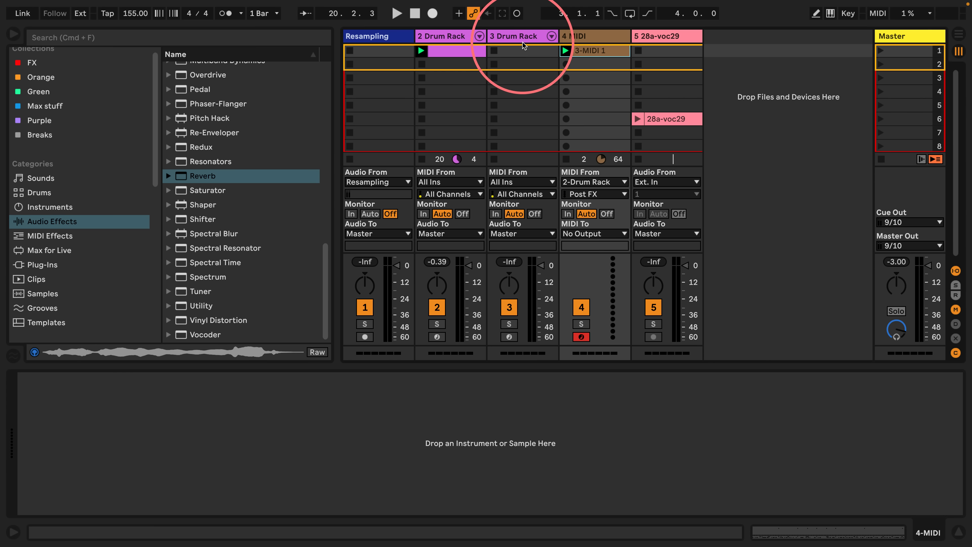
{"action": "left_click", "coordinate": [524, 52]}
{"action": "left_click_drag", "start_coordinate": [524, 52], "coordinate": [451, 79]}
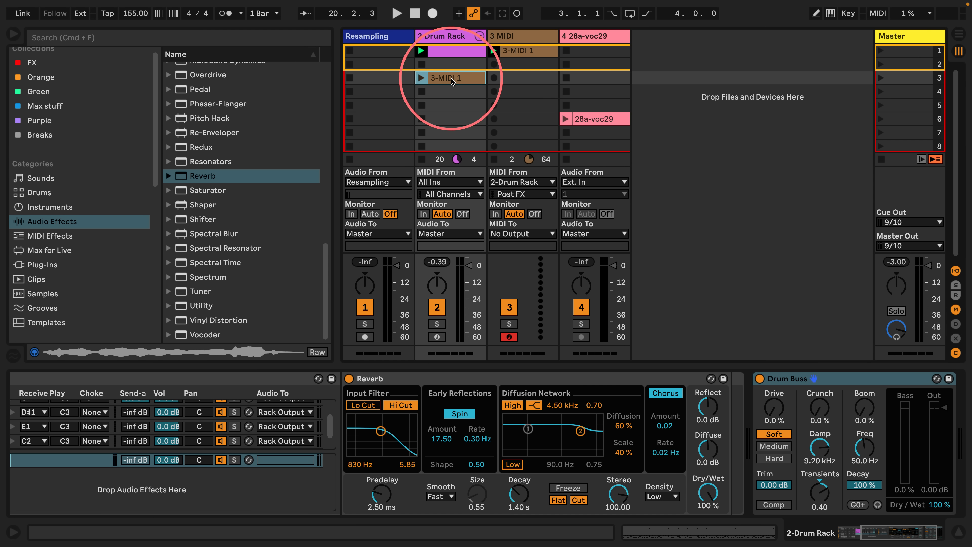
{"action": "left_click", "coordinate": [531, 38]}
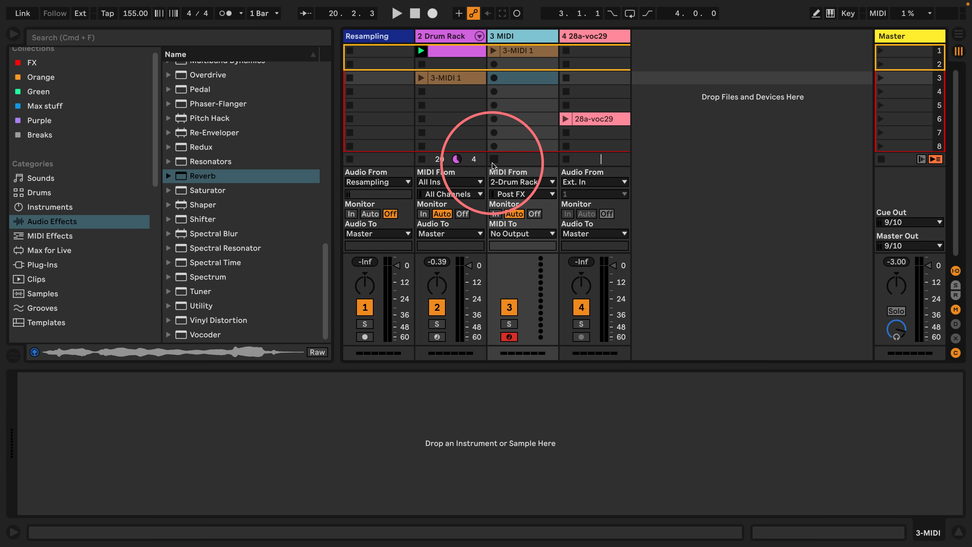
- Audition the copied clip by moving its one-bar loop to bar 5 and back to bar 4
{"action": "left_click", "coordinate": [457, 78]}
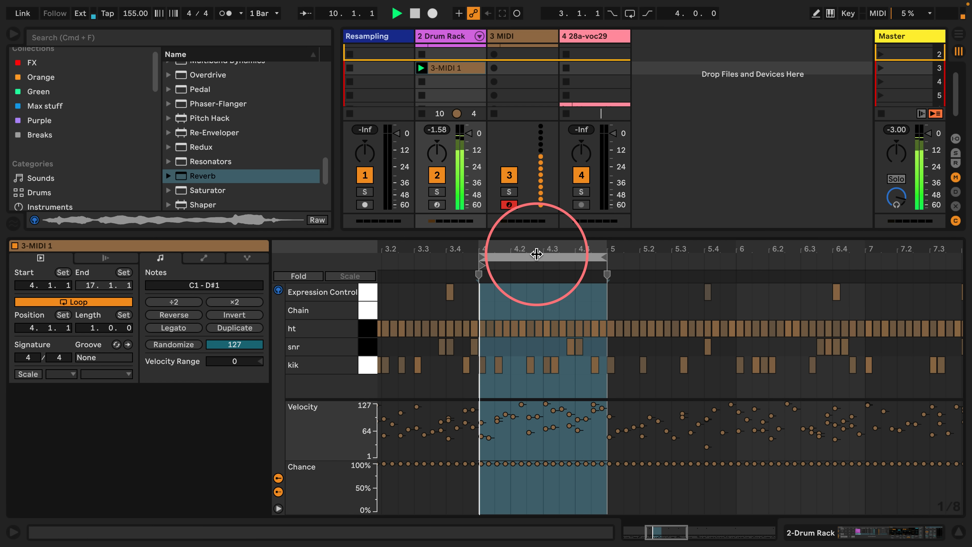
{"action": "left_click_drag", "start_coordinate": [540, 256], "coordinate": [665, 255]}
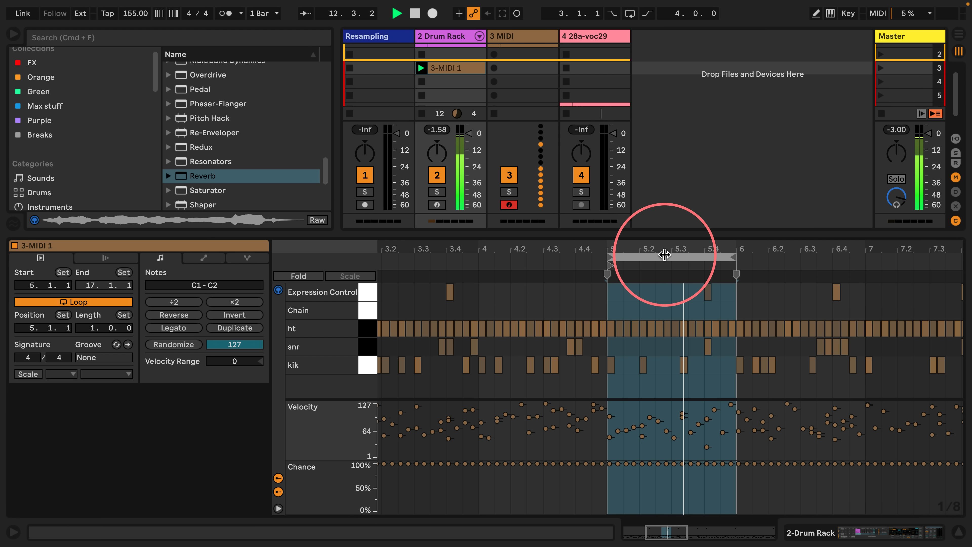
{"action": "left_click_drag", "start_coordinate": [659, 248], "coordinate": [541, 260]}
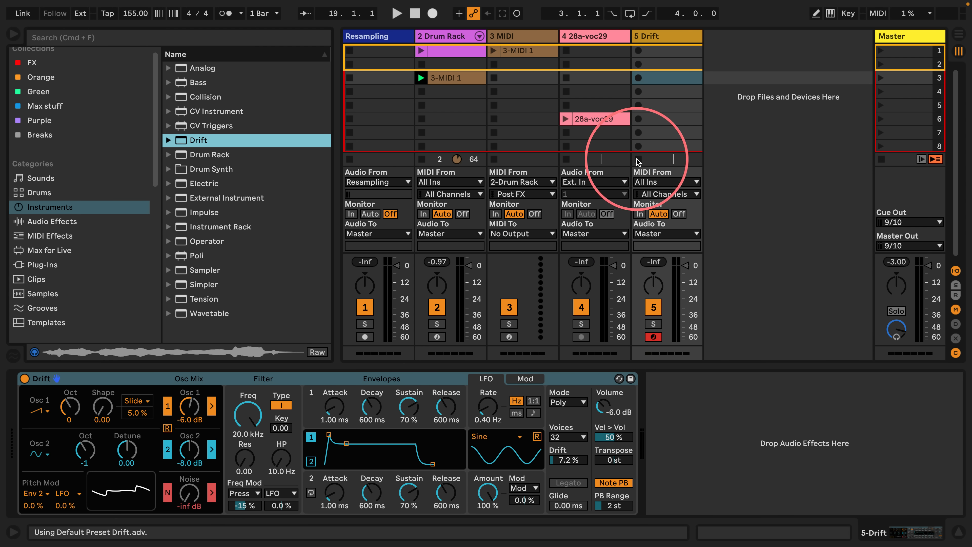
- Review Drift's modulation sources and set the second filter frequency modulation source to Velocity
{"action": "left_click", "coordinate": [520, 379]}
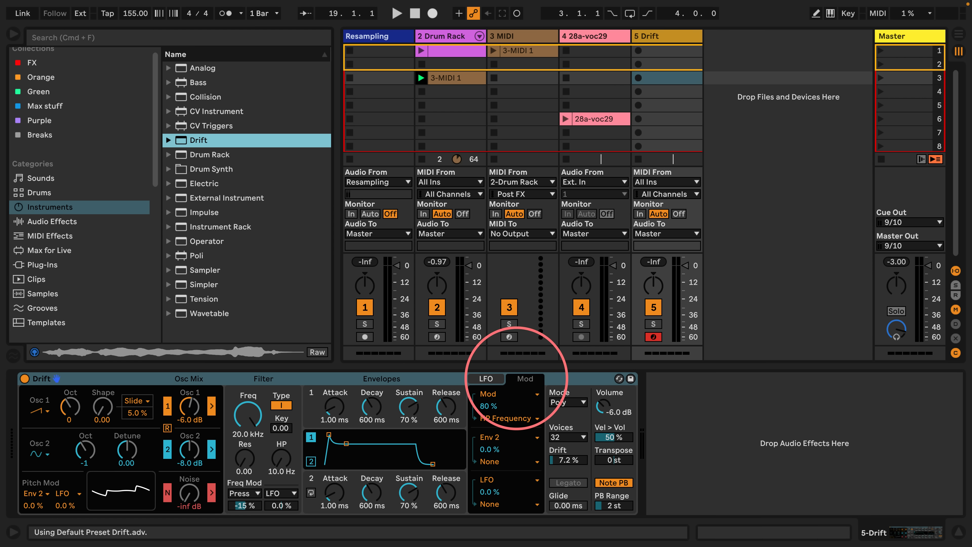
{"action": "left_click", "coordinate": [505, 402]}
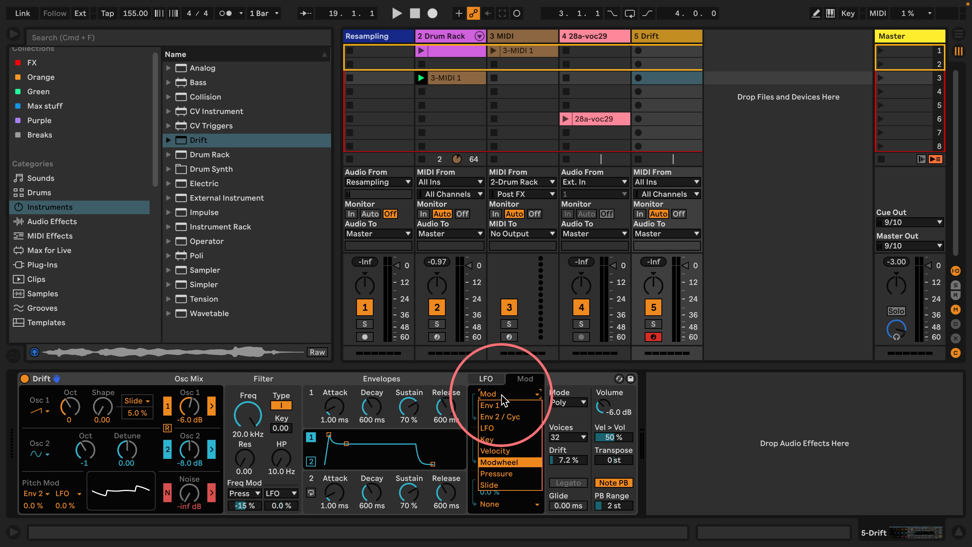
{"action": "left_click", "coordinate": [505, 401]}
{"action": "left_click", "coordinate": [502, 394]}
{"action": "left_click", "coordinate": [502, 394]}
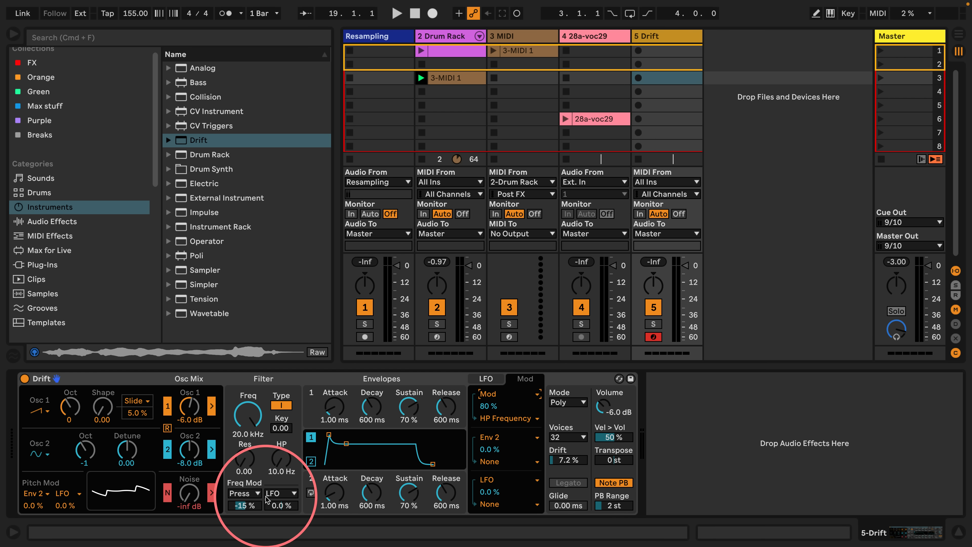
{"action": "left_click", "coordinate": [282, 493]}
{"action": "left_click", "coordinate": [282, 448]}
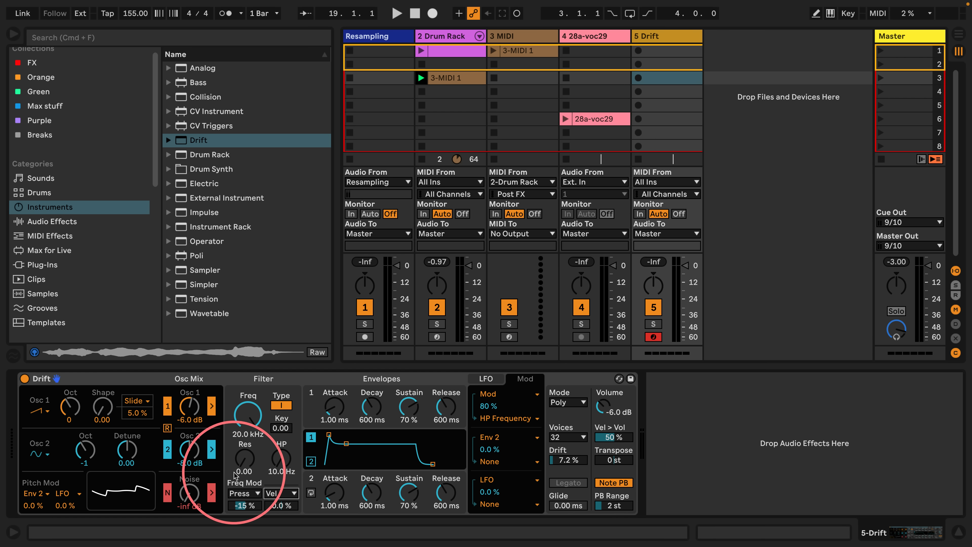
{"action": "left_click", "coordinate": [282, 494]}
- Set the second source in Drift's modulation matrix to Velocity and view its available targets
{"action": "left_click", "coordinate": [486, 378]}
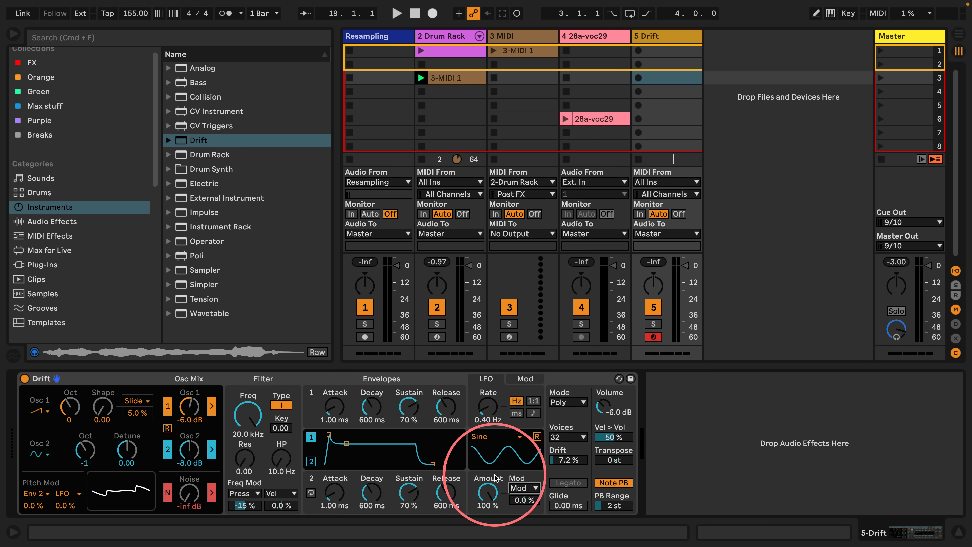
{"action": "left_click", "coordinate": [525, 379]}
{"action": "left_click", "coordinate": [501, 418]}
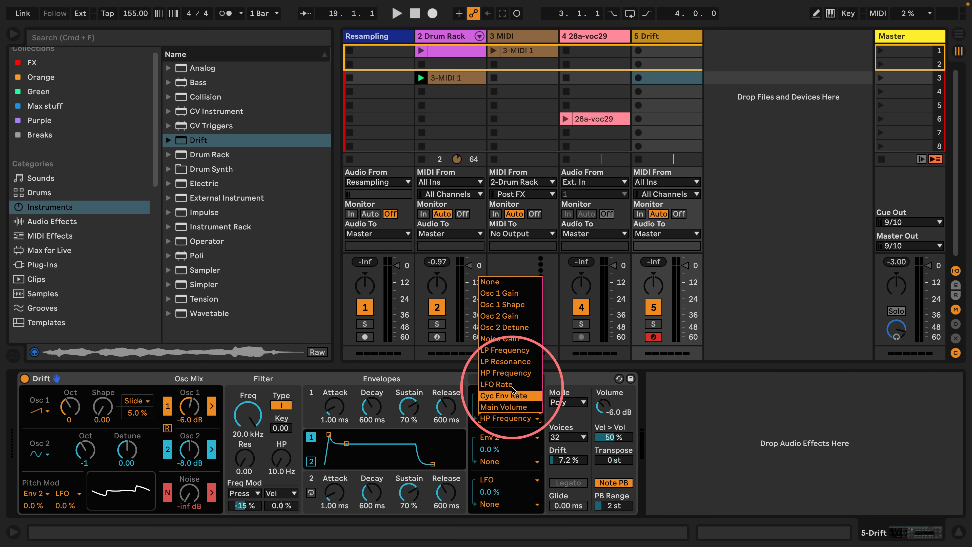
{"action": "left_click", "coordinate": [497, 449]}
{"action": "left_click", "coordinate": [498, 438]}
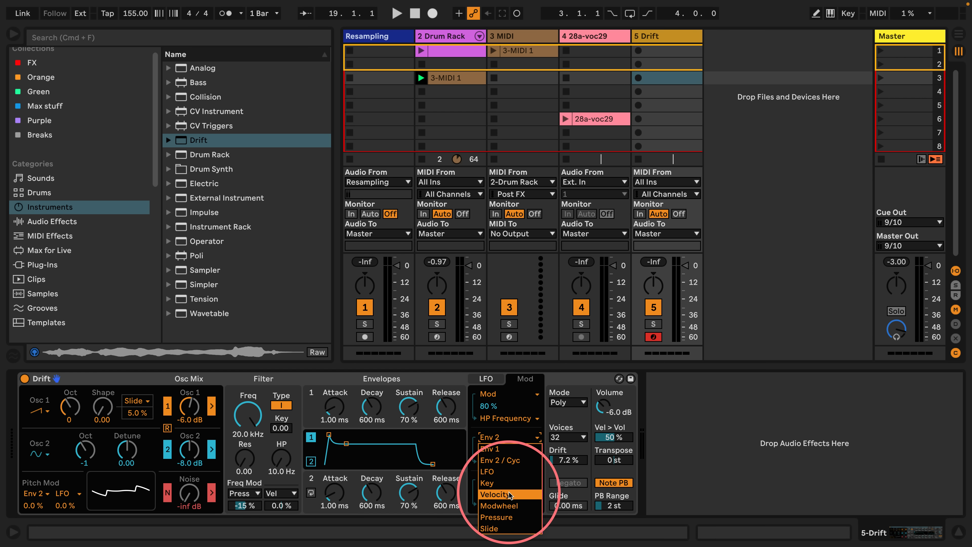
{"action": "left_click", "coordinate": [501, 494]}
{"action": "left_click", "coordinate": [495, 462]}
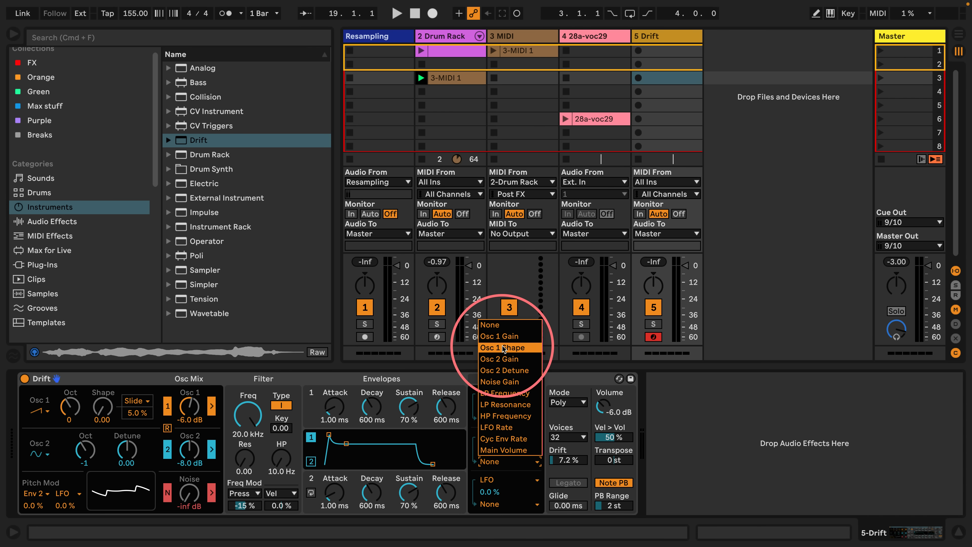
{"action": "left_click", "coordinate": [462, 425]}
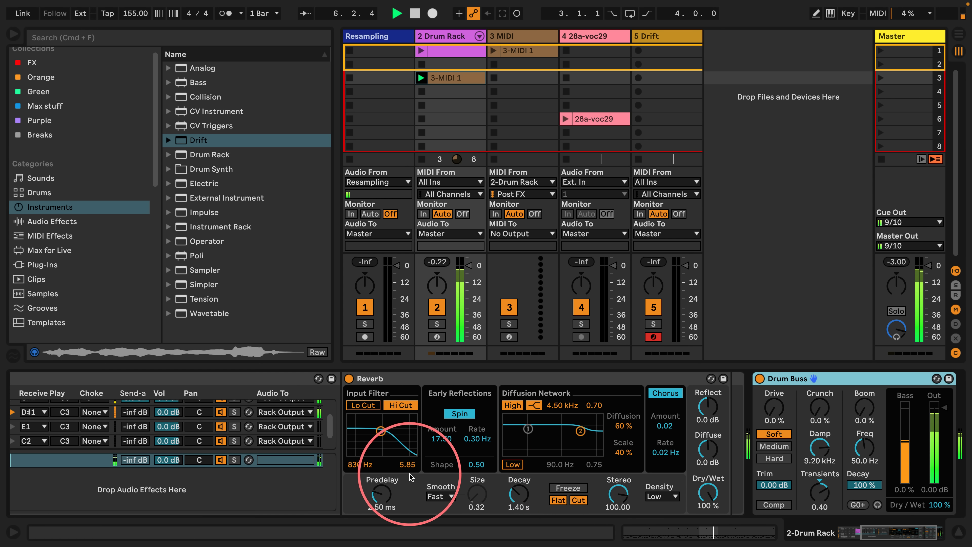
- Lower the Reverb return chain's volume to -16.0 dB and stop playback
{"action": "mouse_move", "coordinate": [168, 460]}
{"action": "left_mouse_down"}
{"action": "mouse_move", "coordinate": [167, 479]}
{"action": "mouse_move", "coordinate": [167, 459]}
{"action": "left_mouse_up"}
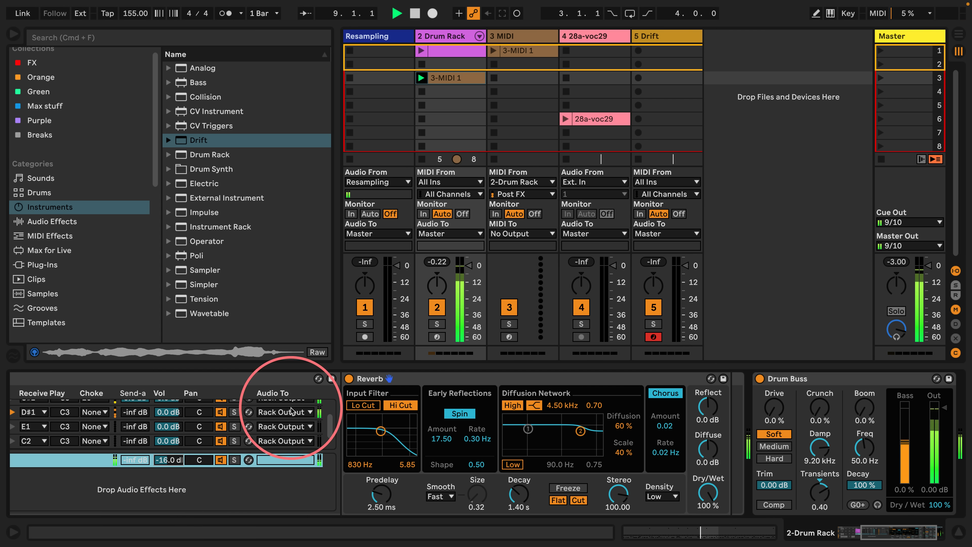
{"action": "key", "text": "space"}
- In the copied drum clip, set the snr note at 10.4.1 to velocity 63 and adjust the velocity at 9.4.1
{"action": "left_click", "coordinate": [450, 77]}
{"action": "double_click", "coordinate": [451, 78]}
{"action": "left_click", "coordinate": [563, 345]}
{"action": "left_click", "coordinate": [708, 345]}
{"action": "left_click_drag", "start_coordinate": [706, 440], "coordinate": [708, 456]}
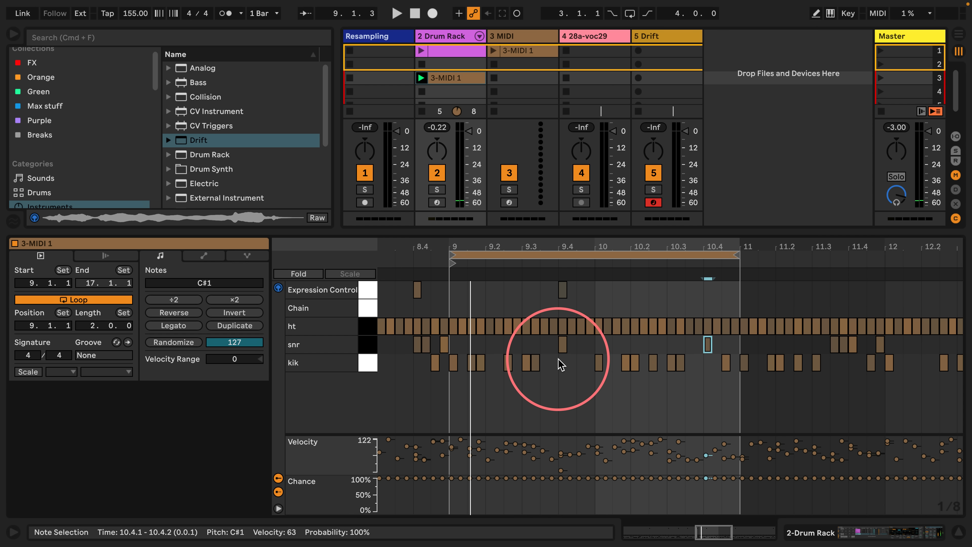
{"action": "key", "text": "space"}
{"action": "left_click", "coordinate": [563, 345]}
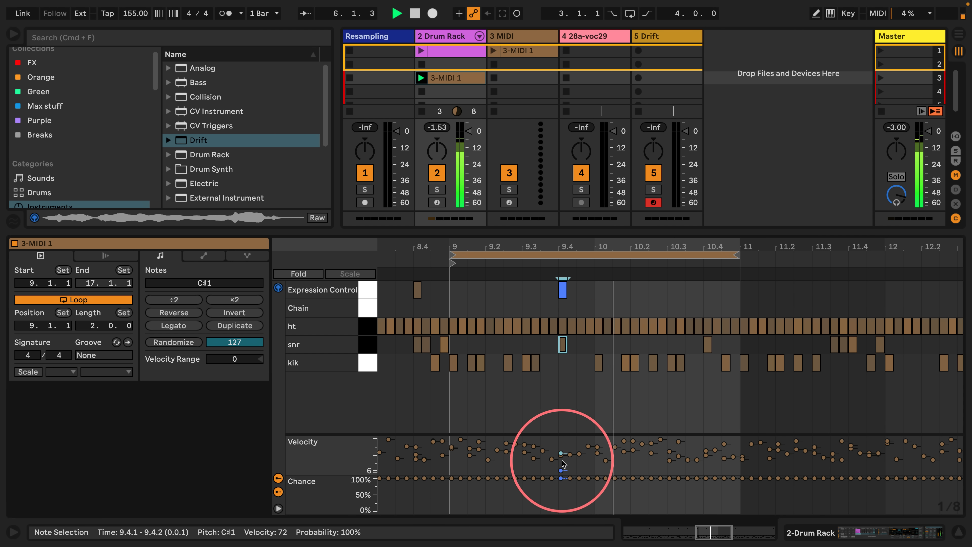
{"action": "left_click_drag", "start_coordinate": [562, 463], "coordinate": [562, 453]}
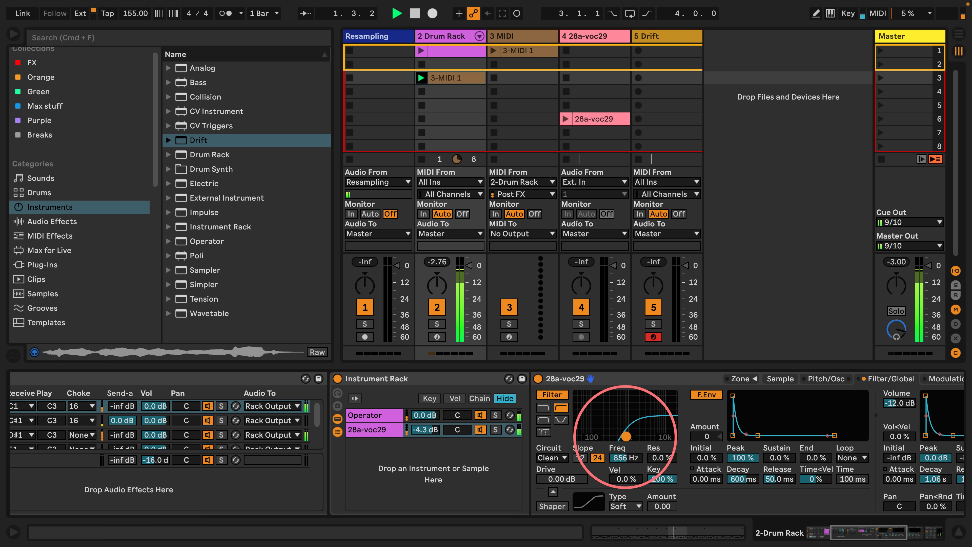
- Set the kik's 28a-voc29 filter frequency to 390 Hz and the snr Operator's filter frequency to 165 Hz
{"action": "left_click_drag", "start_coordinate": [625, 437], "coordinate": [611, 438]}
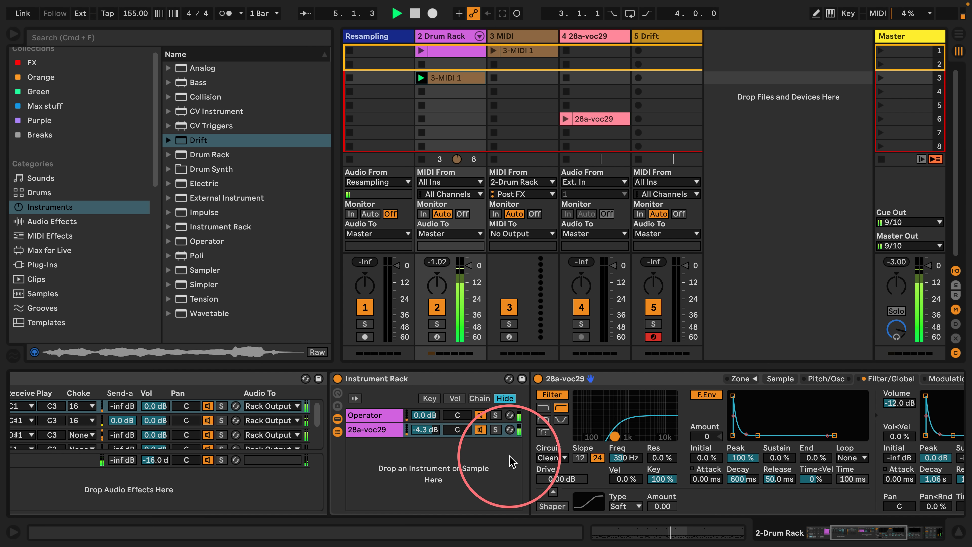
{"action": "left_click", "coordinate": [101, 420]}
{"action": "scroll", "coordinate": [510, 455], "scroll_direction": "right", "scroll_amount": 6}
{"action": "left_click_drag", "start_coordinate": [581, 439], "coordinate": [580, 438]}
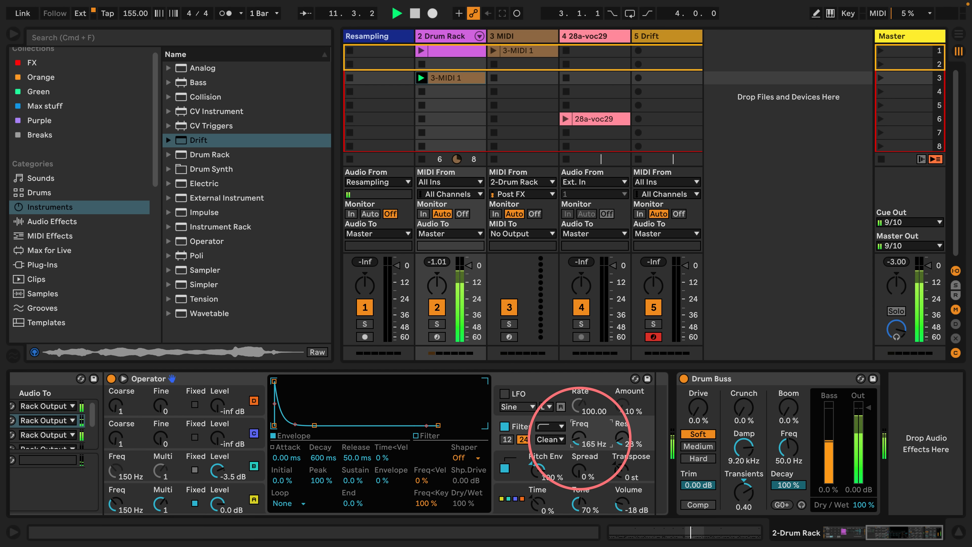
- Set the snr Operator's noise oscillator level to 0.0 dB and its envelope decay to about 445 ms
{"action": "left_click", "coordinate": [217, 470]}
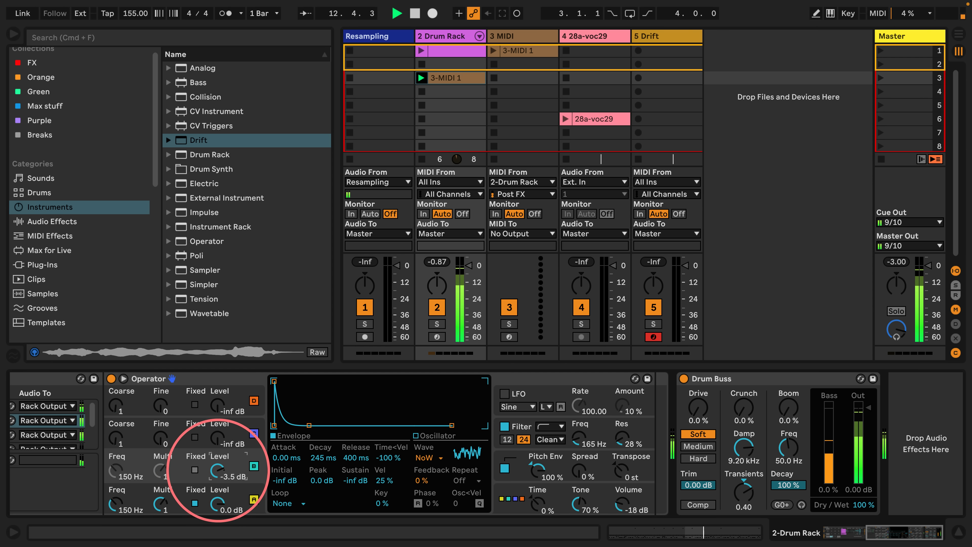
{"action": "left_click_drag", "start_coordinate": [218, 471], "coordinate": [219, 472]}
{"action": "left_click_drag", "start_coordinate": [309, 426], "coordinate": [315, 425]}
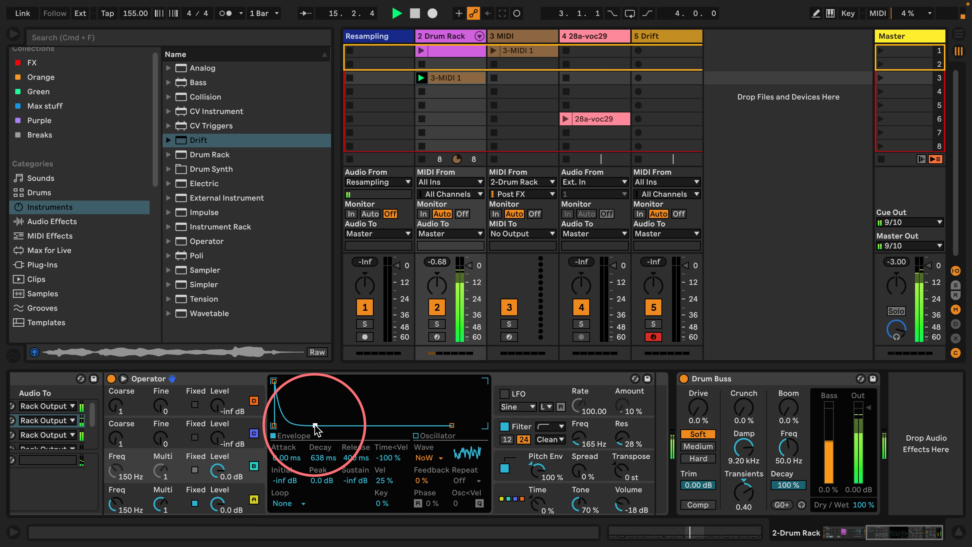
{"action": "left_click_drag", "start_coordinate": [315, 426], "coordinate": [312, 427]}
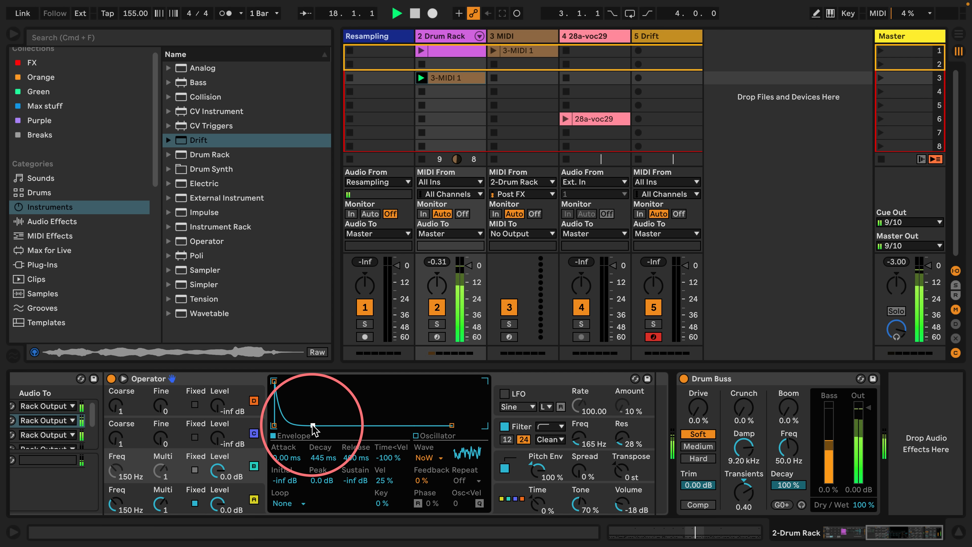
{"action": "scroll", "coordinate": [337, 417], "scroll_direction": "left", "scroll_amount": 10}
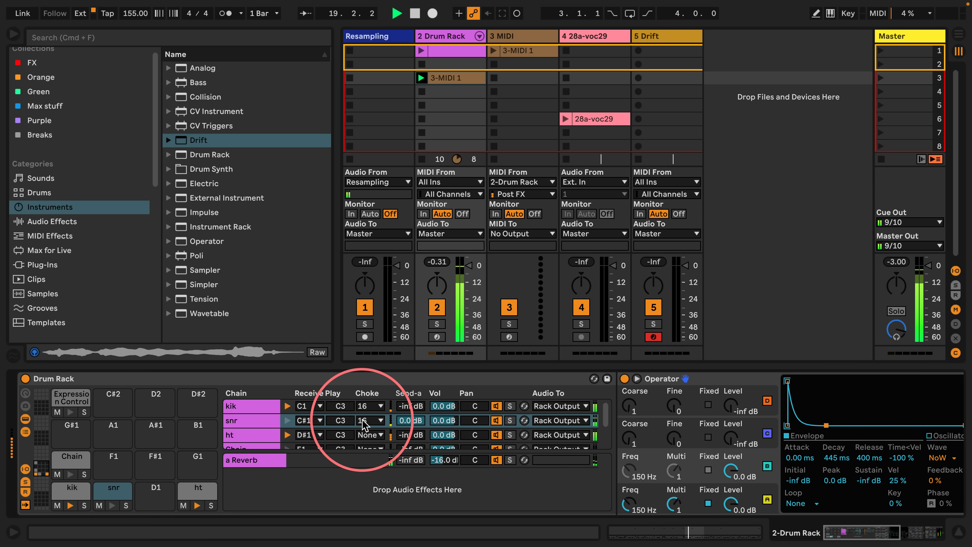